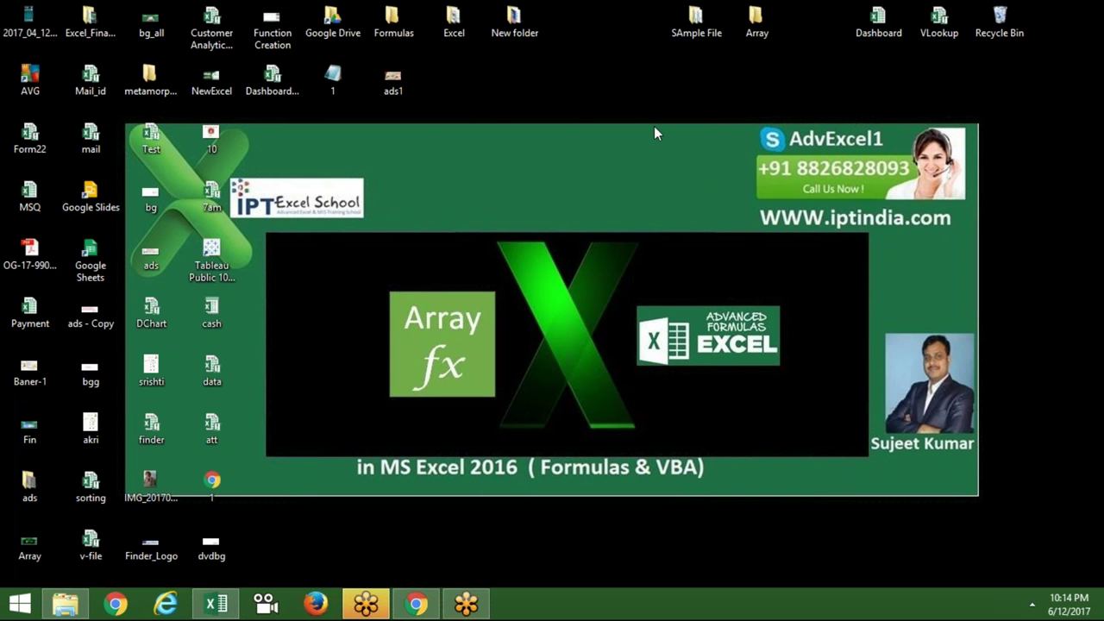
Bring the Book1 workbook to the front from the taskbar, showing its empty Data sheet
click(223, 606)
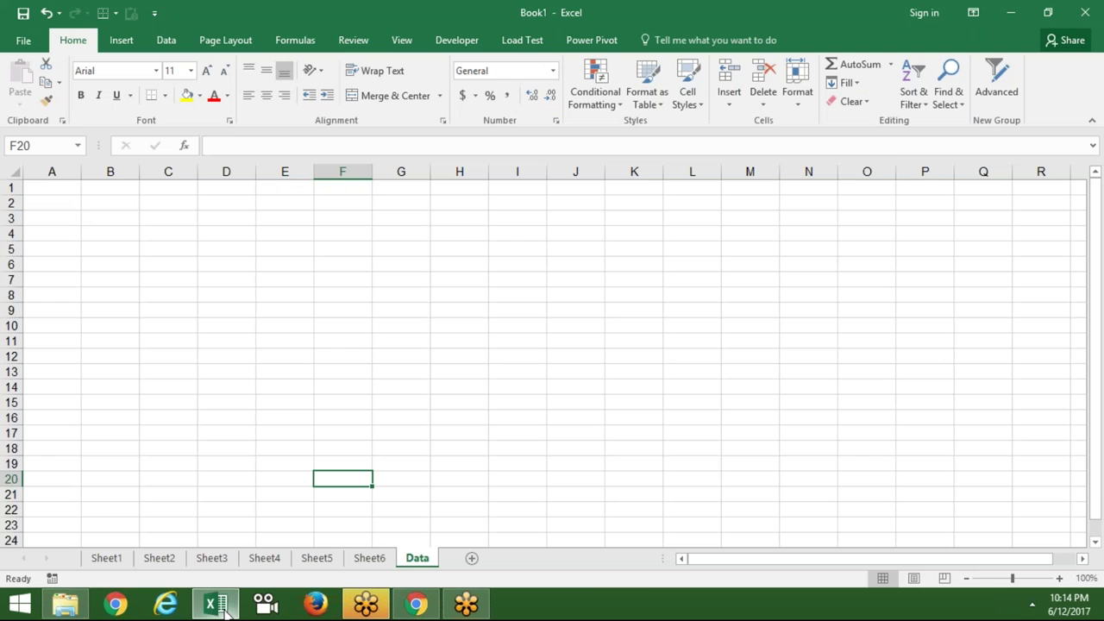
click(106, 558)
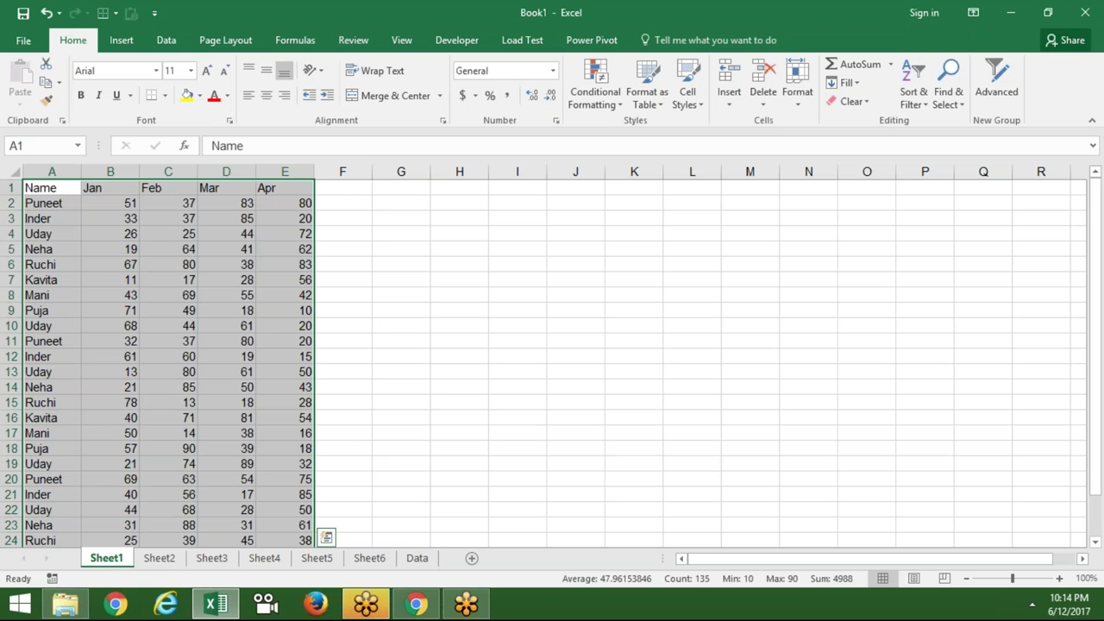
click(155, 561)
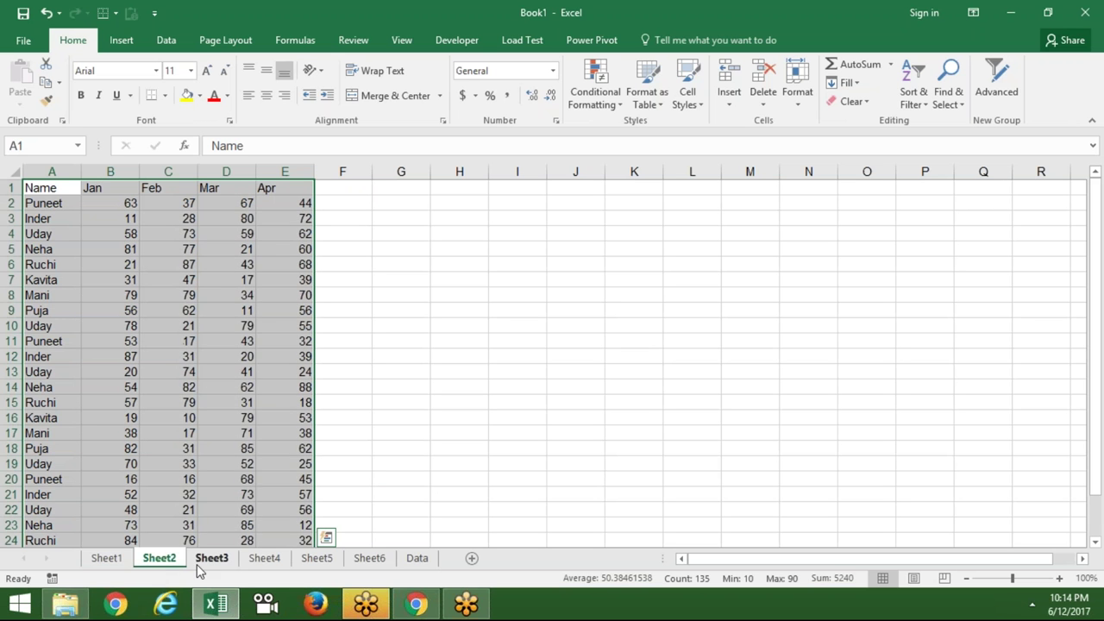
click(226, 562)
click(261, 562)
click(309, 565)
click(364, 563)
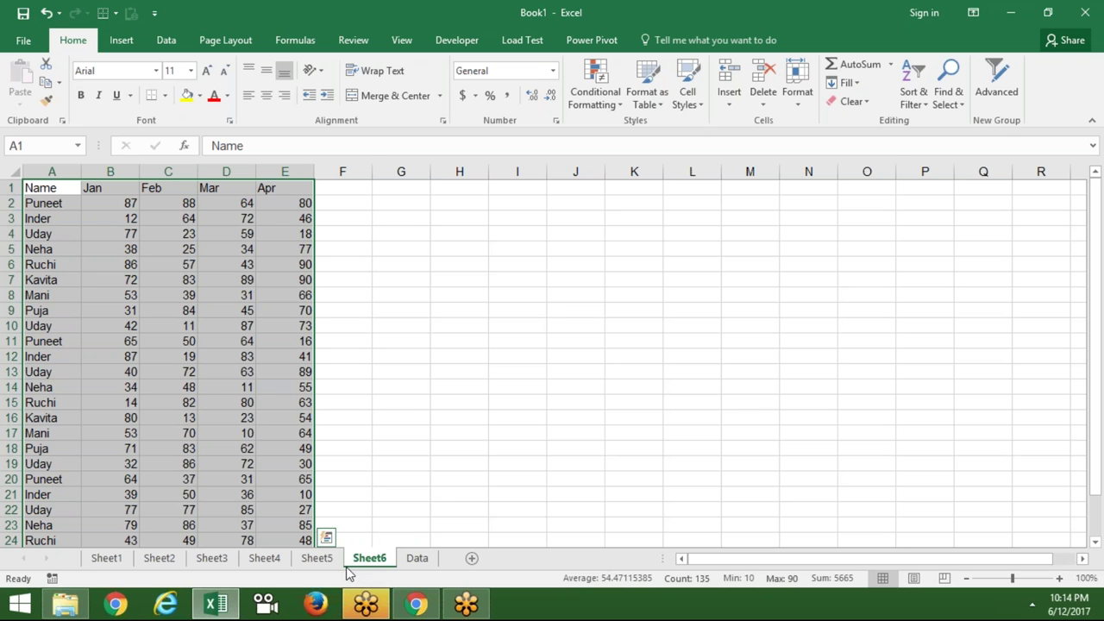
click(336, 566)
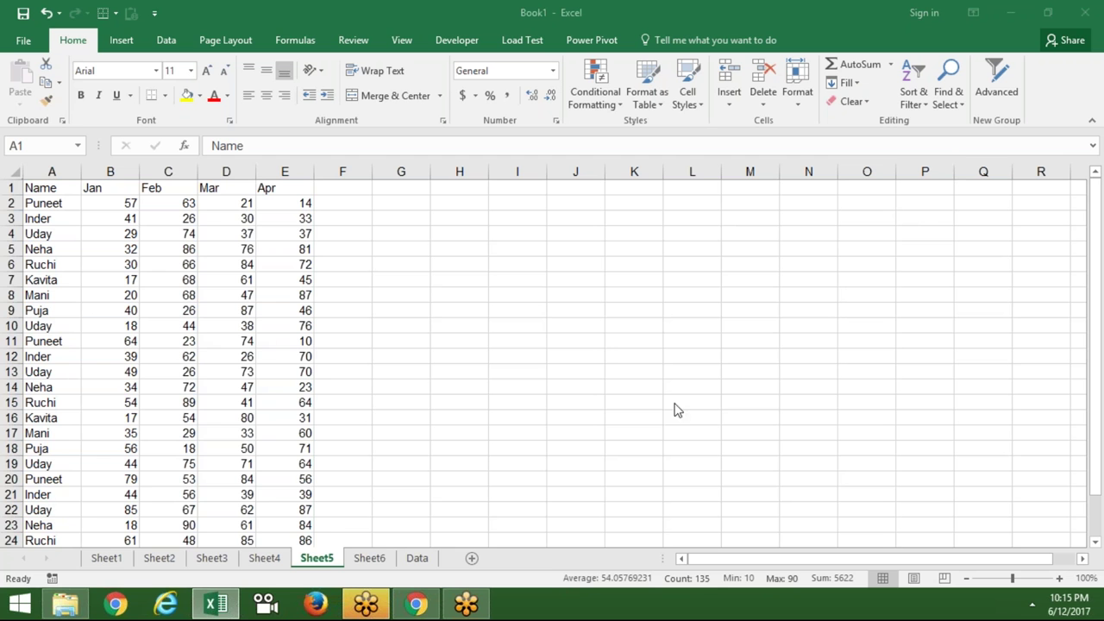
click(385, 559)
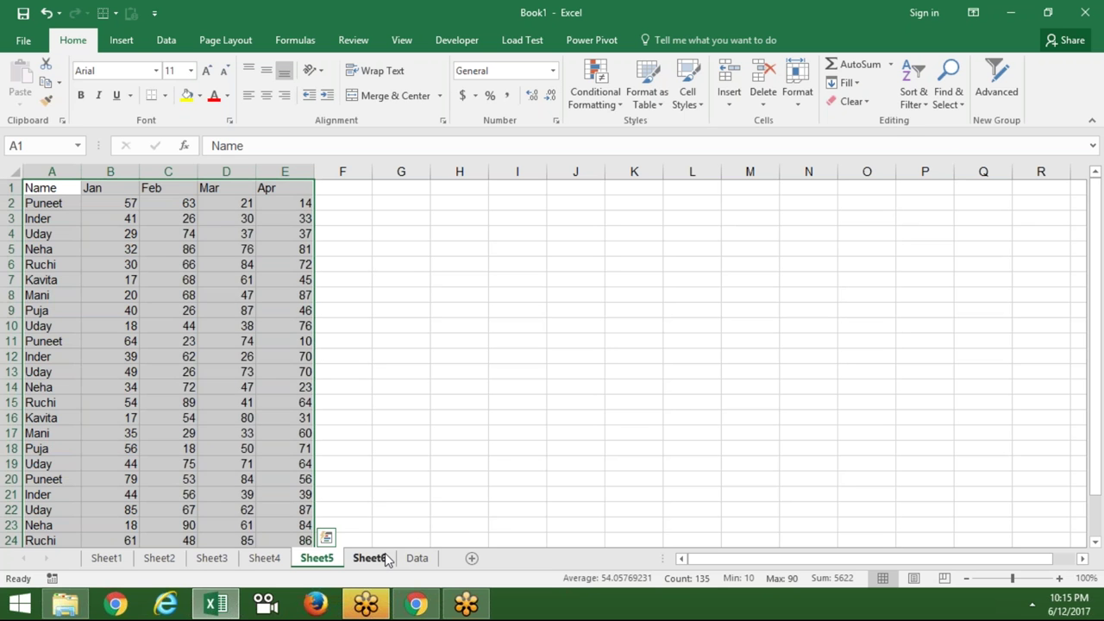
click(386, 559)
click(411, 560)
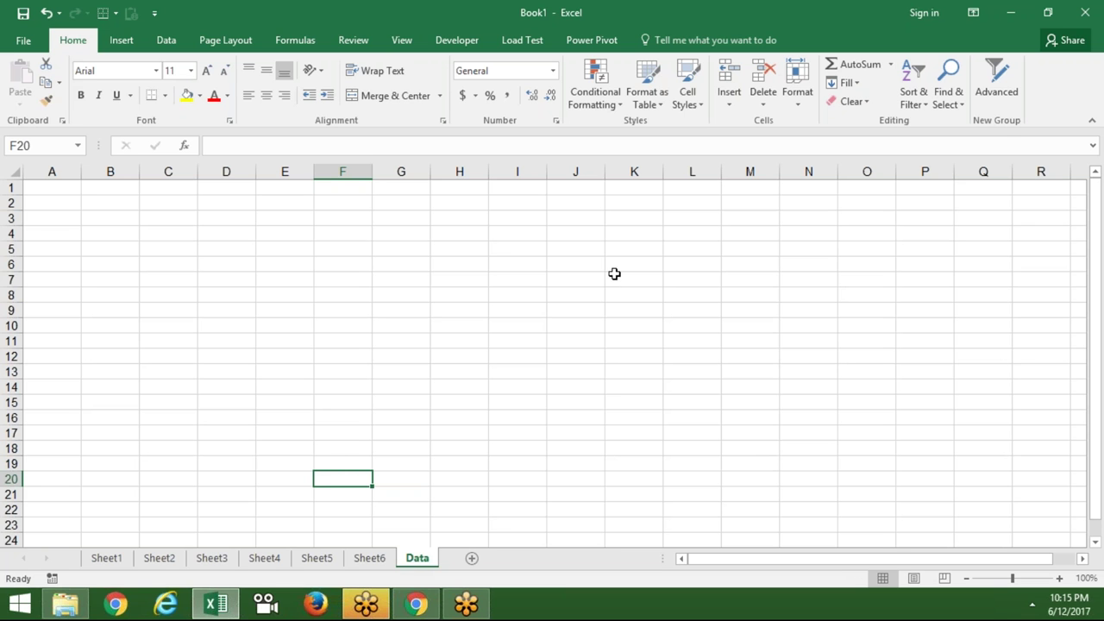
click(441, 41)
Insert a new code module, Module1, in the Visual Basic editor
click(24, 107)
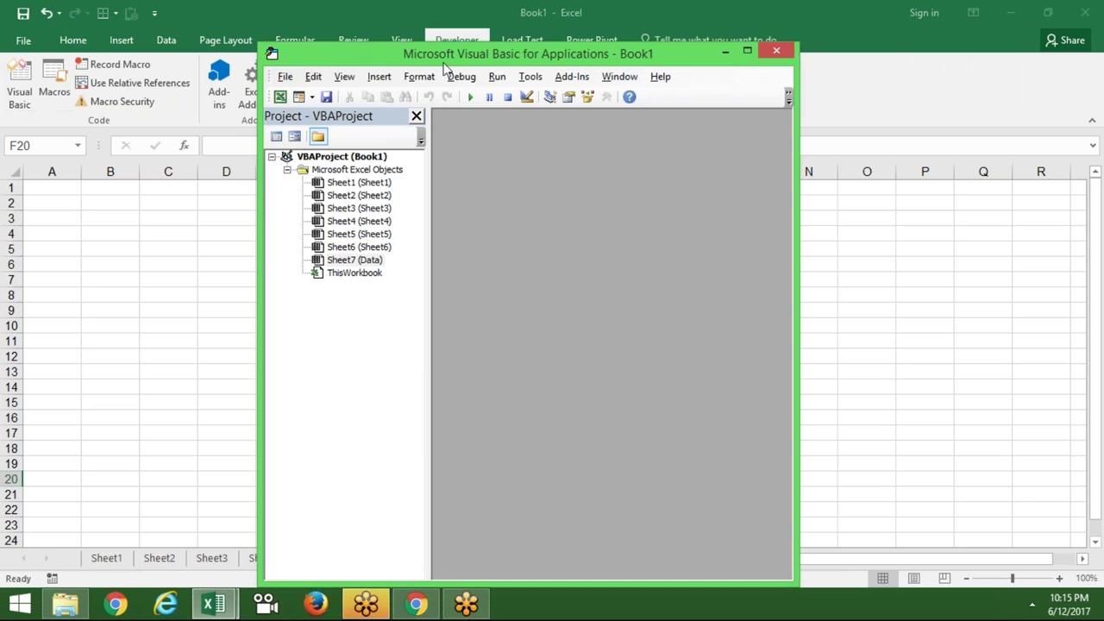
click(379, 76)
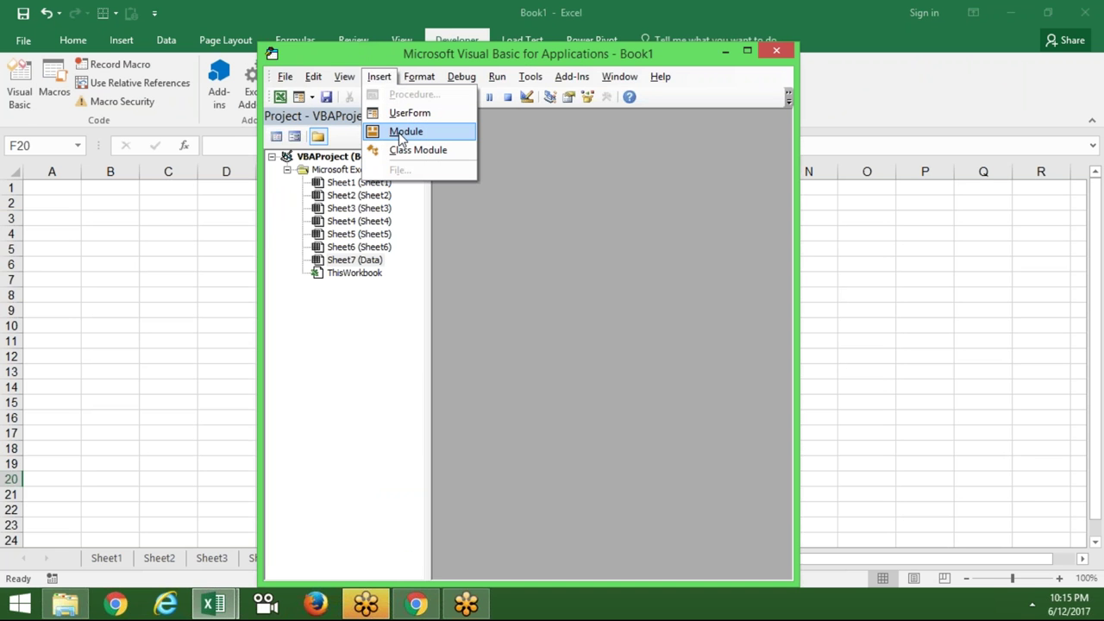
click(401, 139)
Reposition the VBA editor window and maximise it to fill the screen
drag(595, 52, 595, 11)
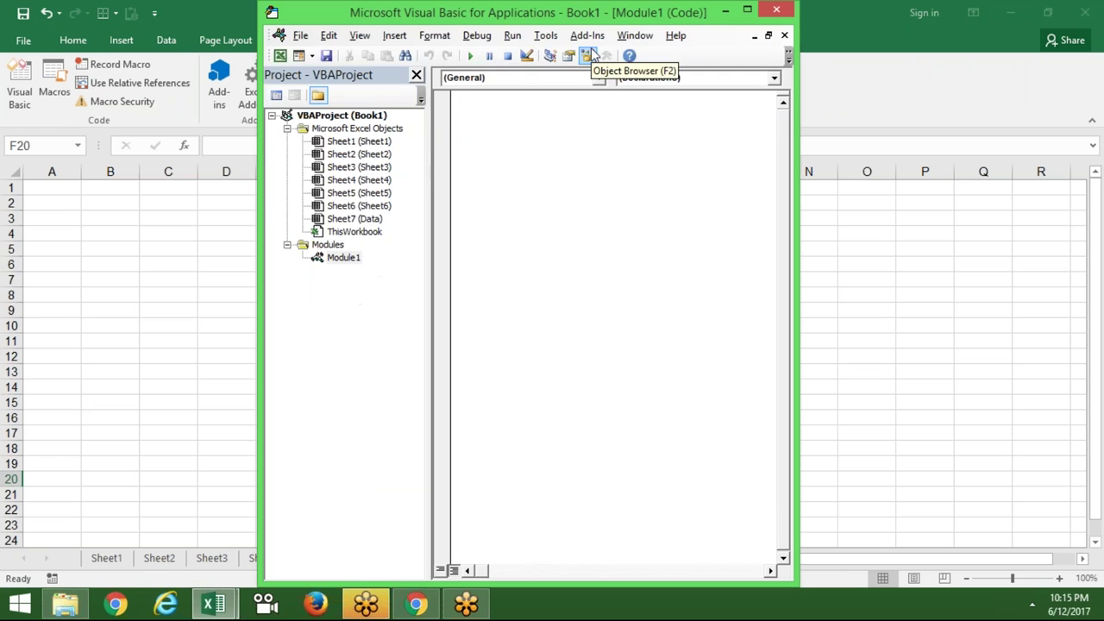
double_click(582, 19)
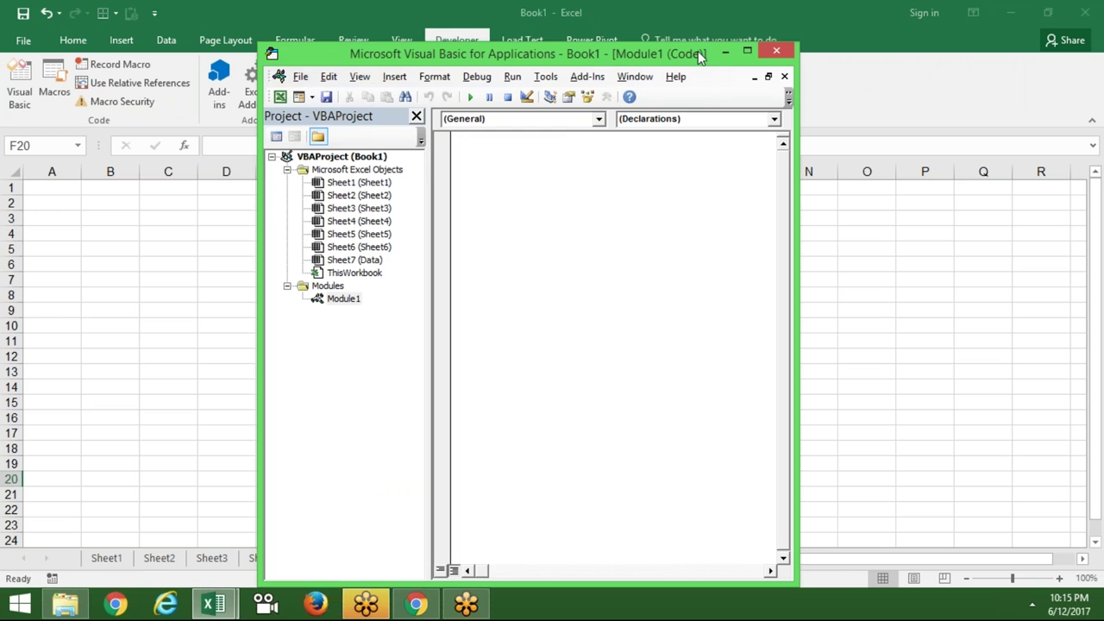
click(747, 51)
Write an empty Sub copyAll() procedure with a blank line inside its body
text(sub )
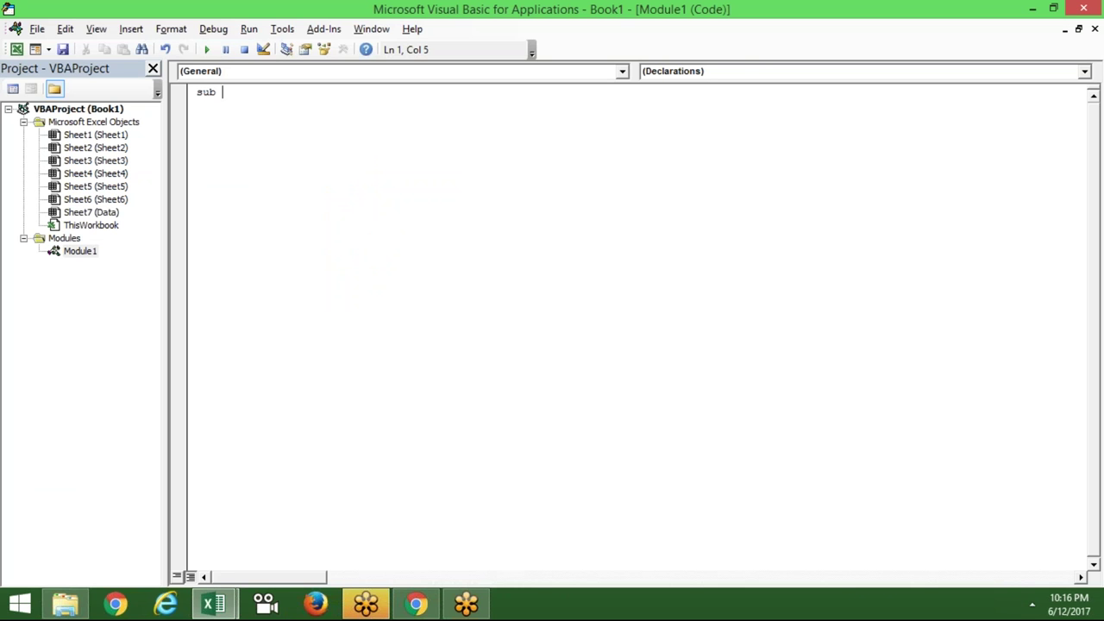
text(cop)
text(yAll())
key(Return)
key(Return)
key(Return)
key(Return)
key(Return)
key(Return)
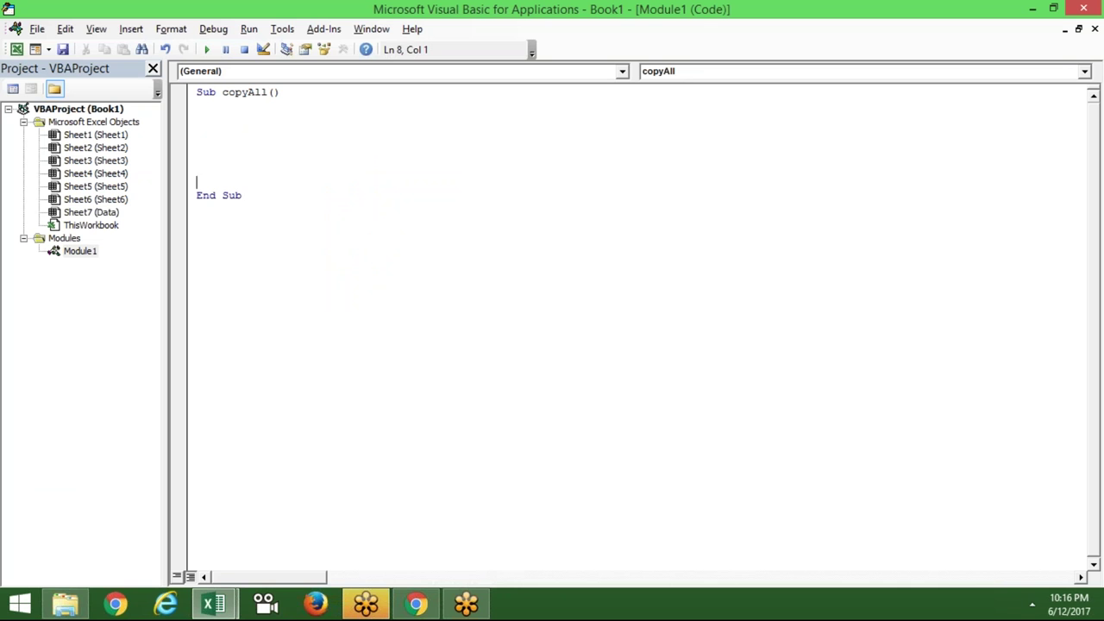
key(Up)
key(Up)
key(Up)
key(Up)
key(Up)
key(Return)
key(Up)
Return to the workbook, jump to cell A1, and view the table on Sheet1
key(alt+F11)
key(Home)
key(ctrl+Home)
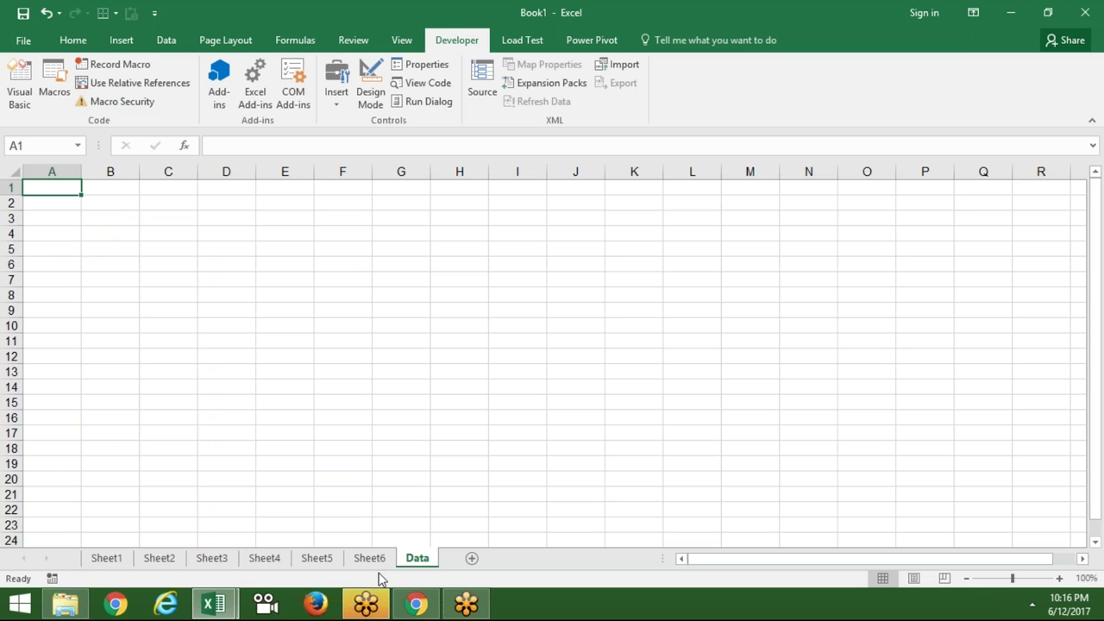
click(106, 561)
Check the Data sheet, then in the editor start the loop 'for i = 1 to sheets.co'
click(420, 563)
key(alt+F11)
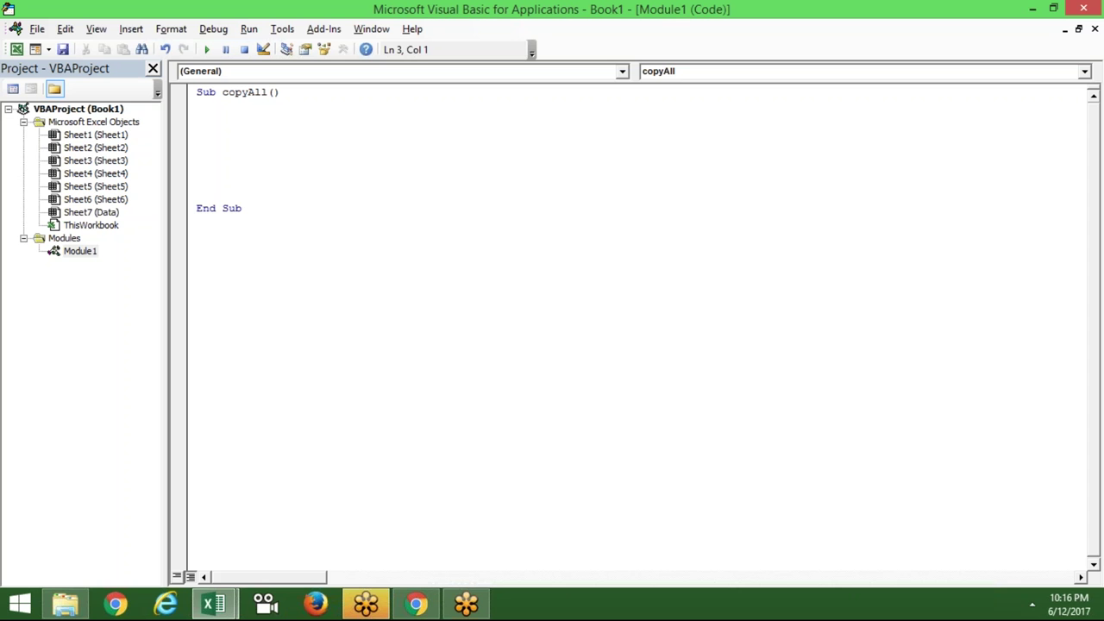
Add the loop header 'For i = 1 To Sheets.Count - 1' to copyAll, followed by blank lines
text(for i = 1 to )
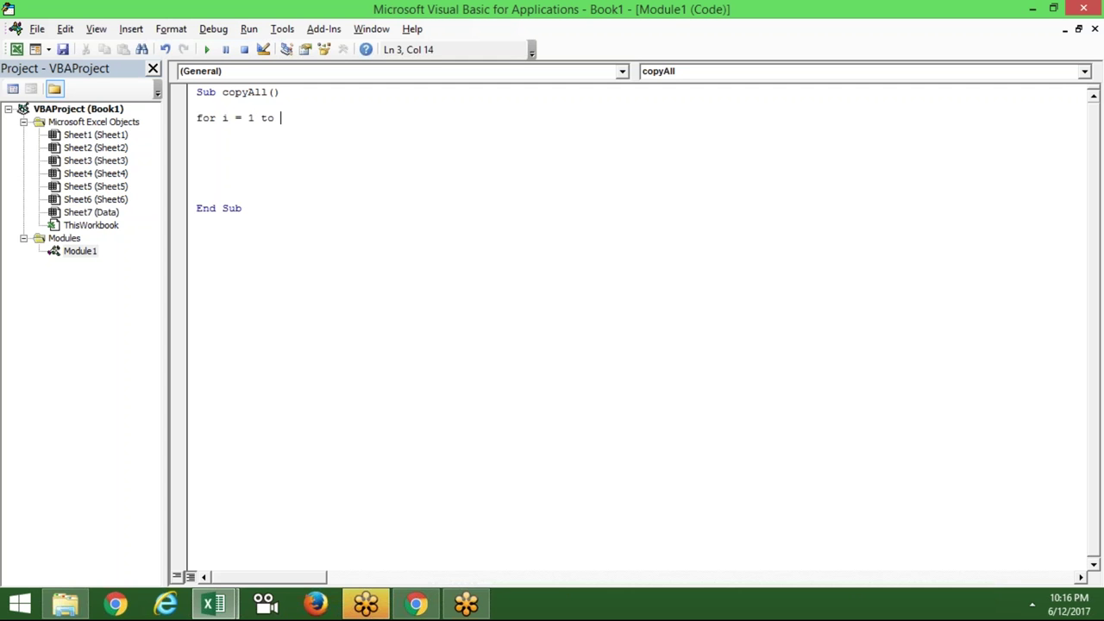
Check the Data sheet, then in the editor start the loop 'for i = 1 to sheets.co'
Add the loop header 'For i = 1 To Sheets.Count - 1' to copyAll, followed by blank lines
text(sheets.)
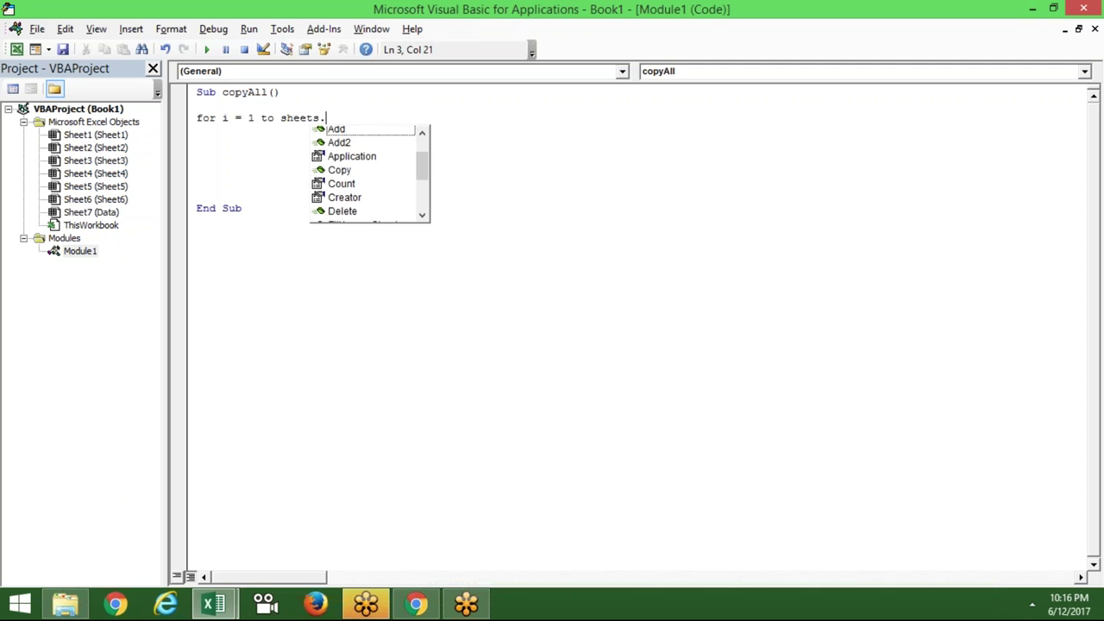
text(co)
click(197, 130)
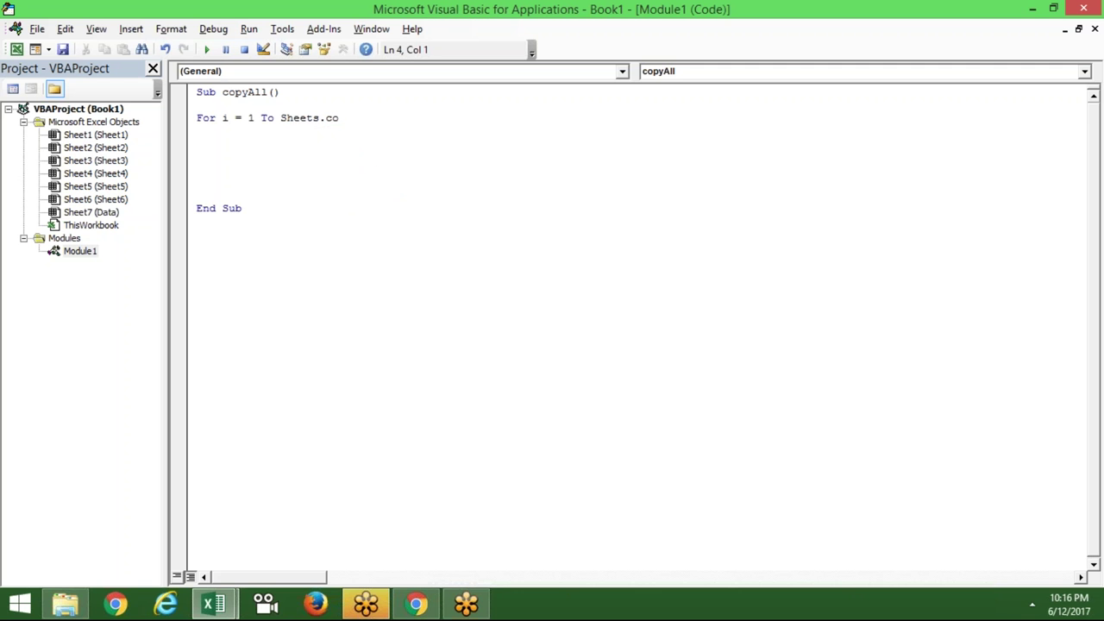
key(BackSpace)
key(BackSpace)
key(BackSpace)
key(BackSpace)
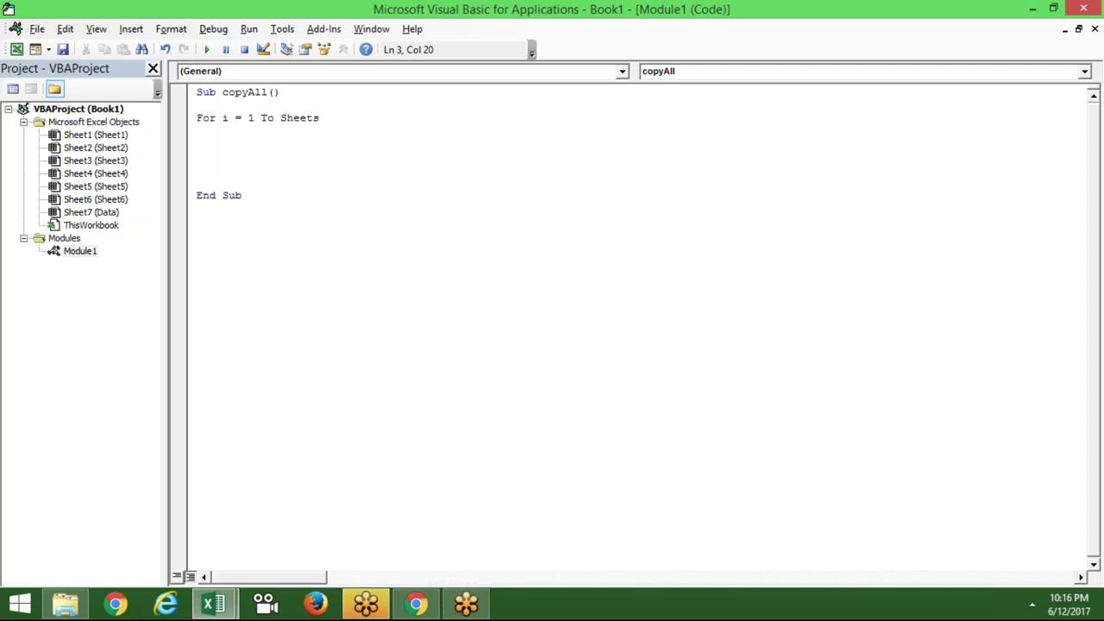
text(.co)
key(Down)
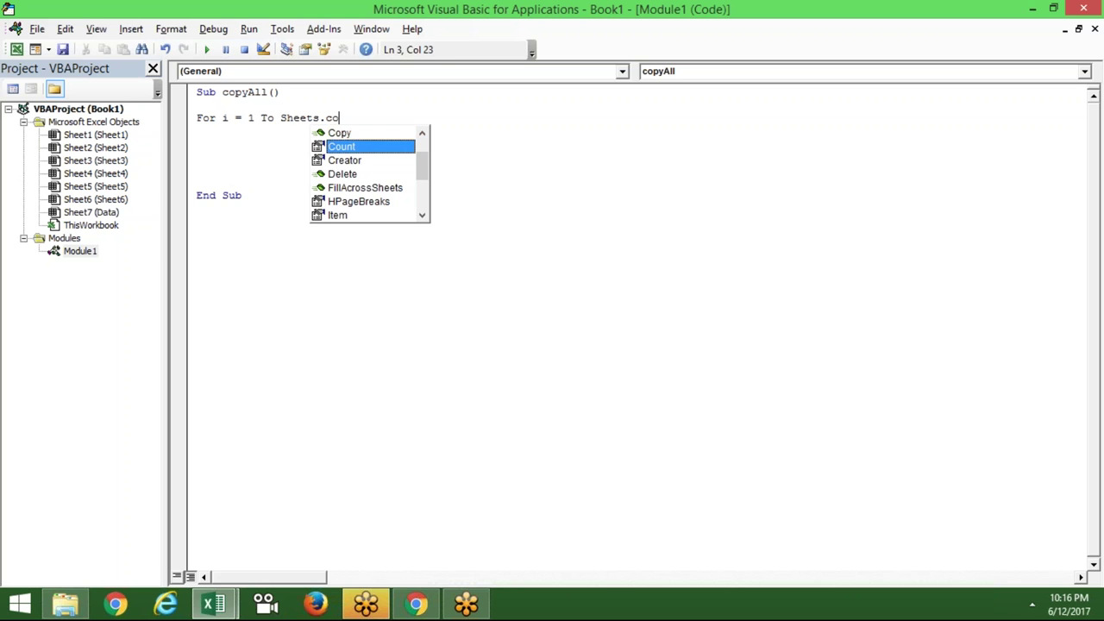
key(Tab)
text(-1)
key(Return)
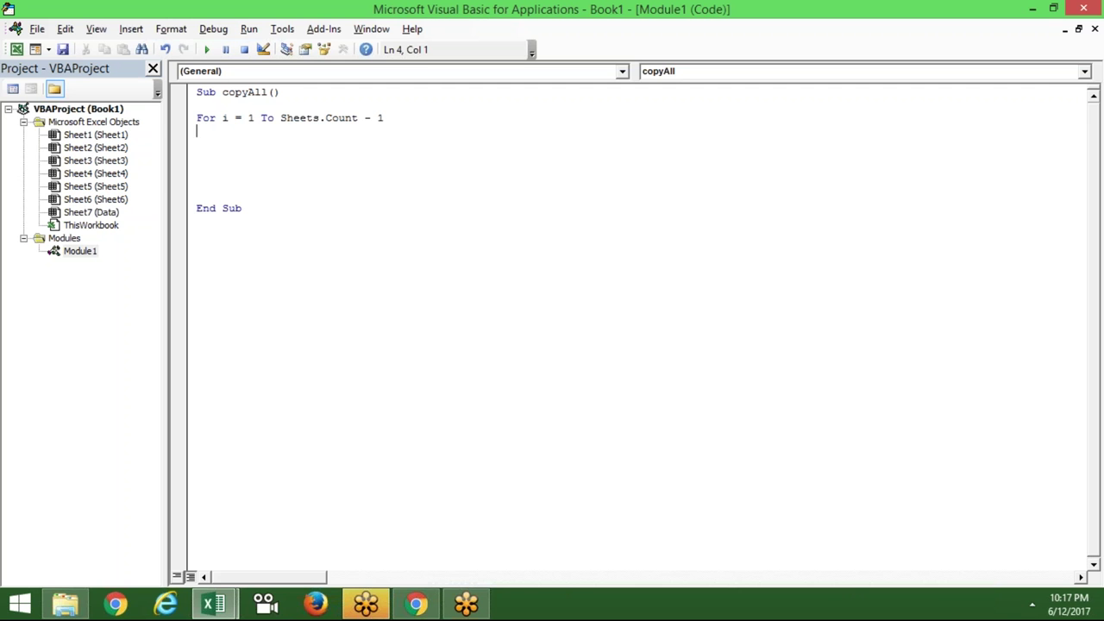
key(Return)
key(Return)
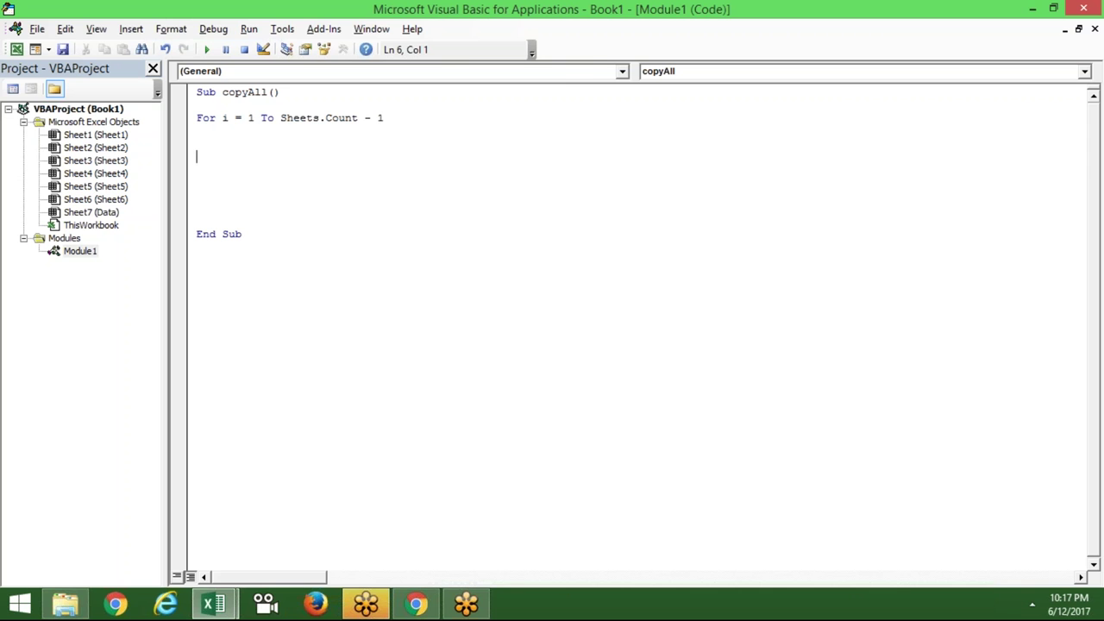
key(alt+F11)
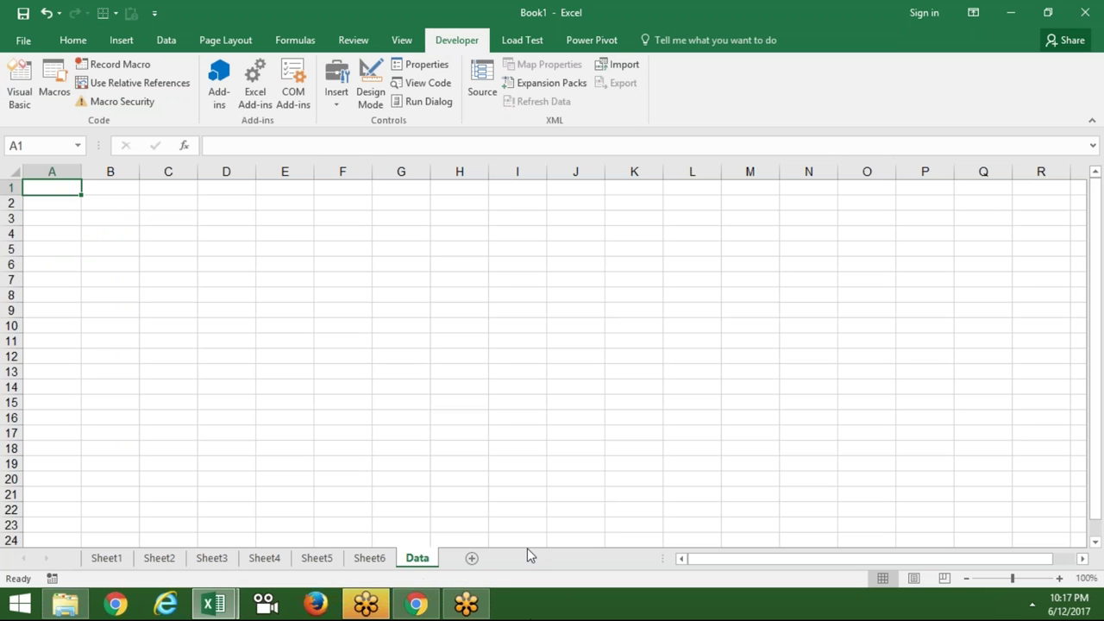
Confirm the last sheet is named Data, then add blank lines to the copyAll code
double_click(417, 558)
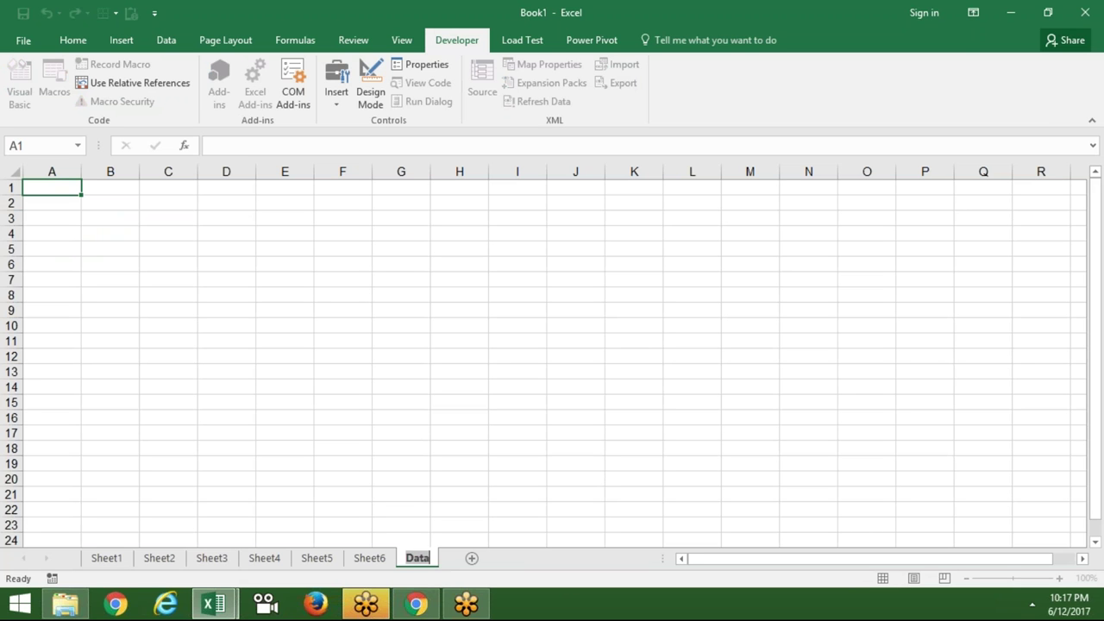
click(413, 522)
key(alt+Tab)
key(Return)
key(Return)
key(Up)
key(Up)
key(Up)
key(Up)
Add 'Sheets(i).Select' as the first line inside the loop
text(sheets)
key(Left)
key(Left)
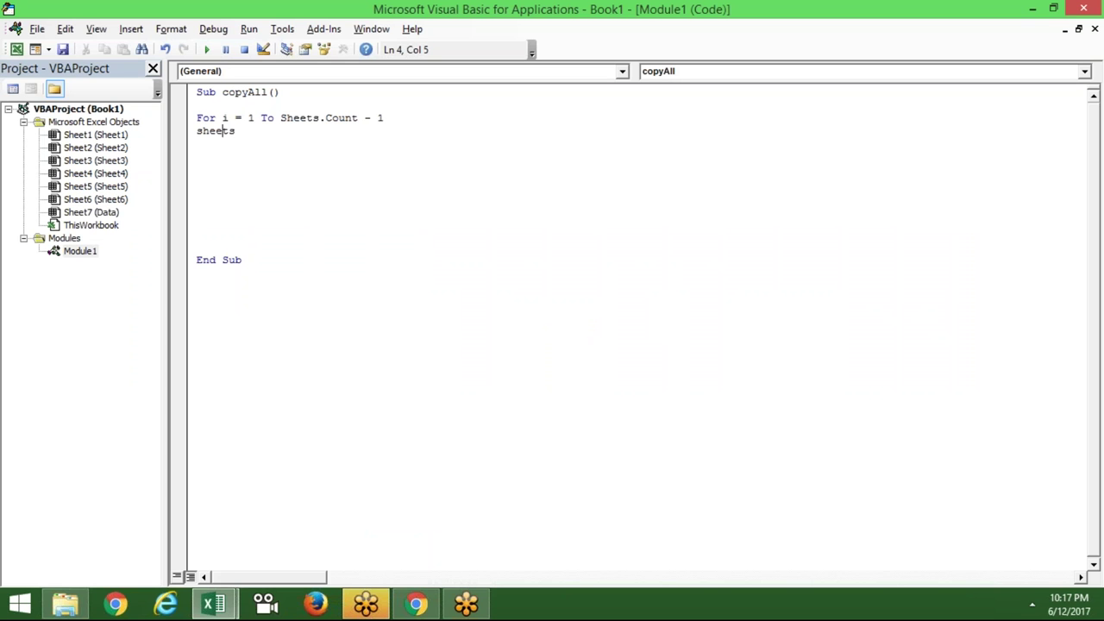
click(286, 142)
click(258, 134)
text(()
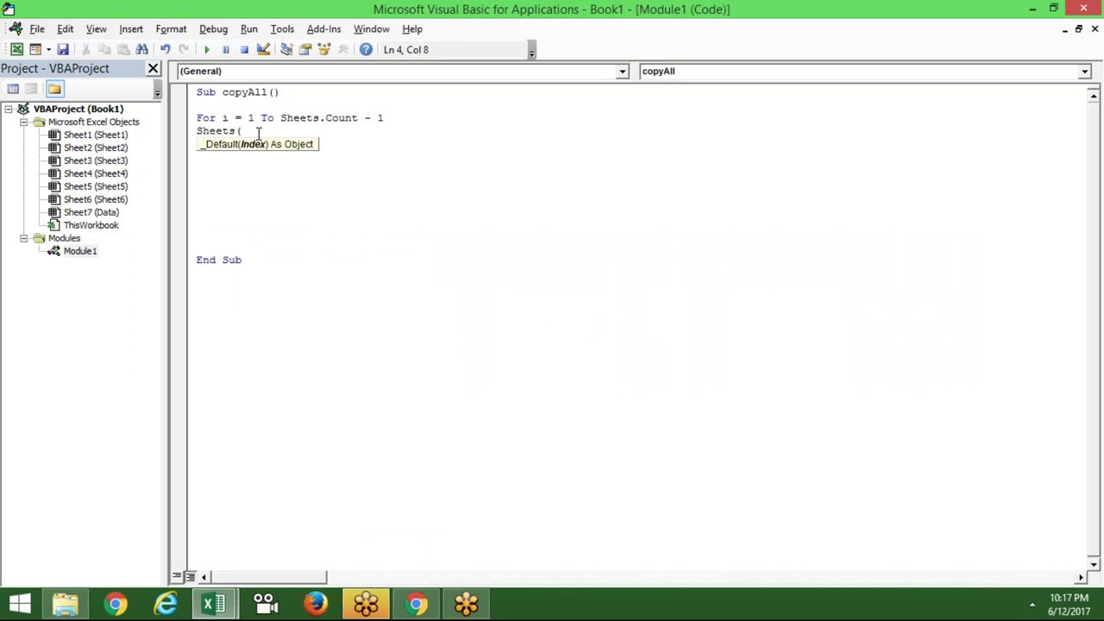
text(i).select)
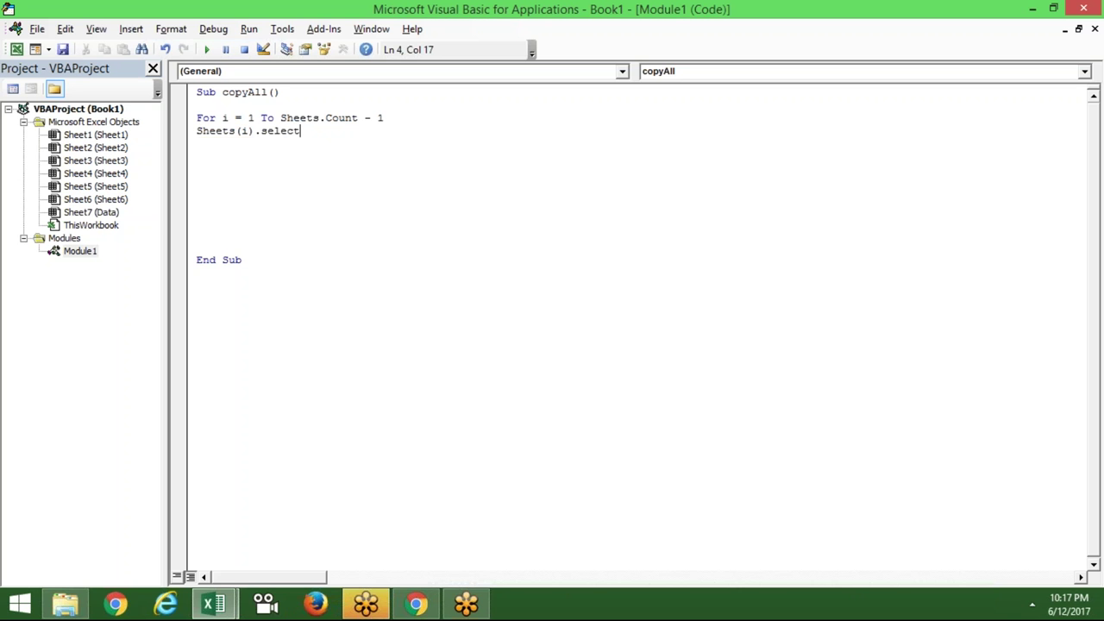
key(Return)
Add the line 'Range("A1").CurrentRegion.Copy' below it
text(range)
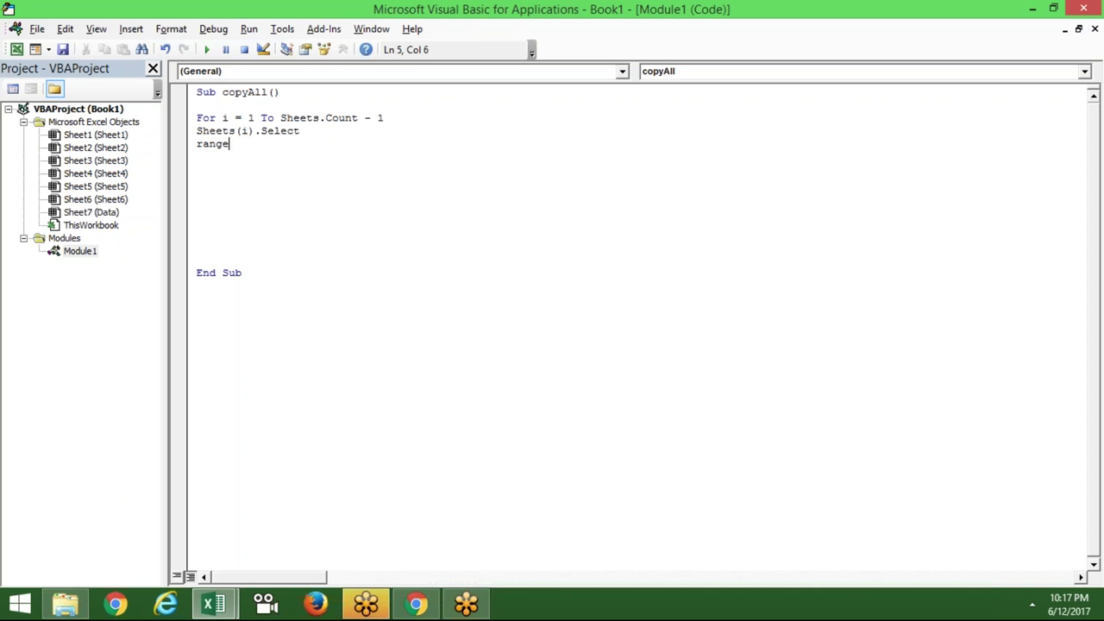
text(("A)
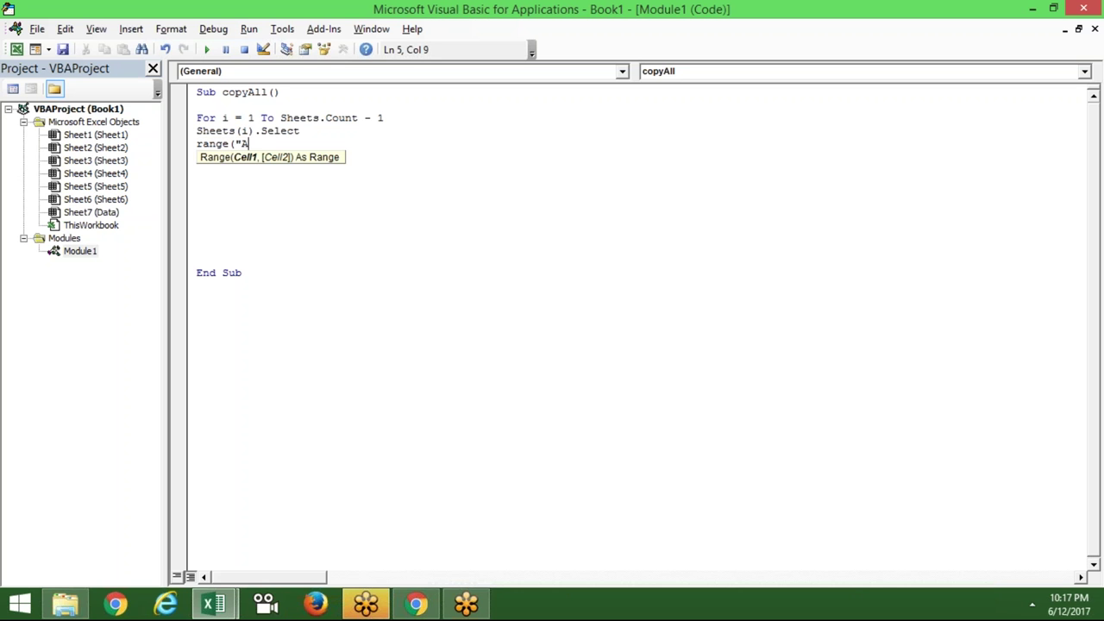
text(1"))
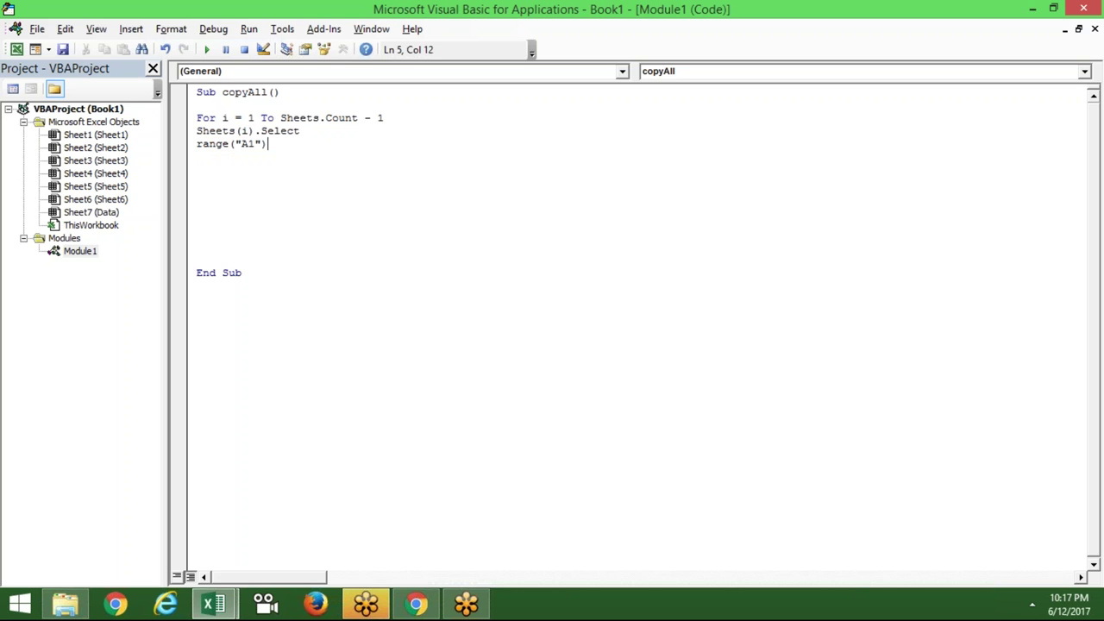
text(.)
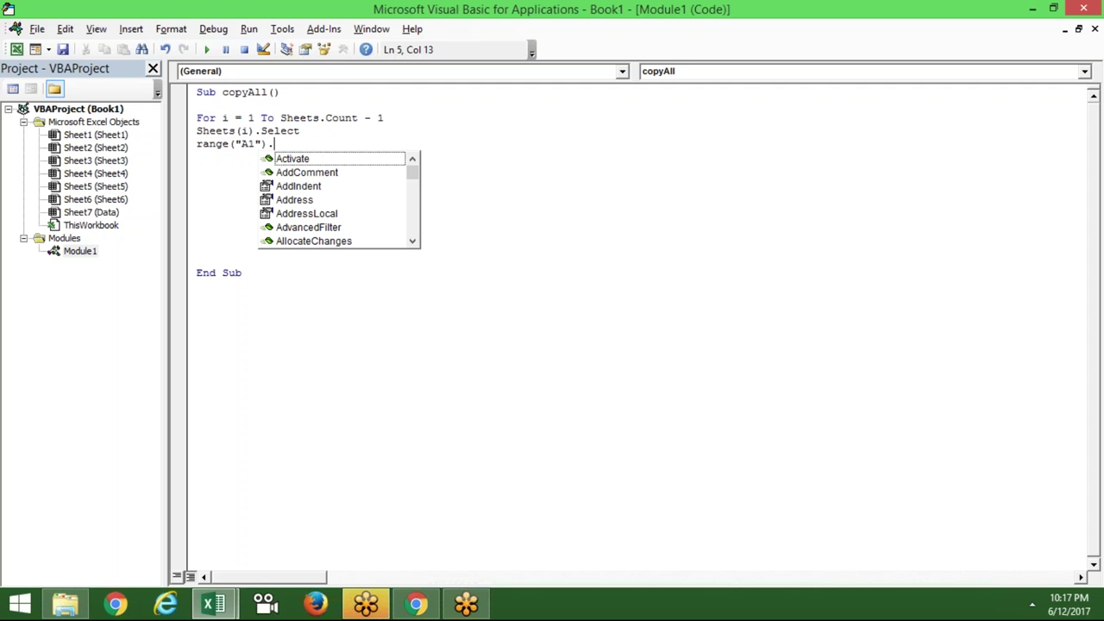
text(cu)
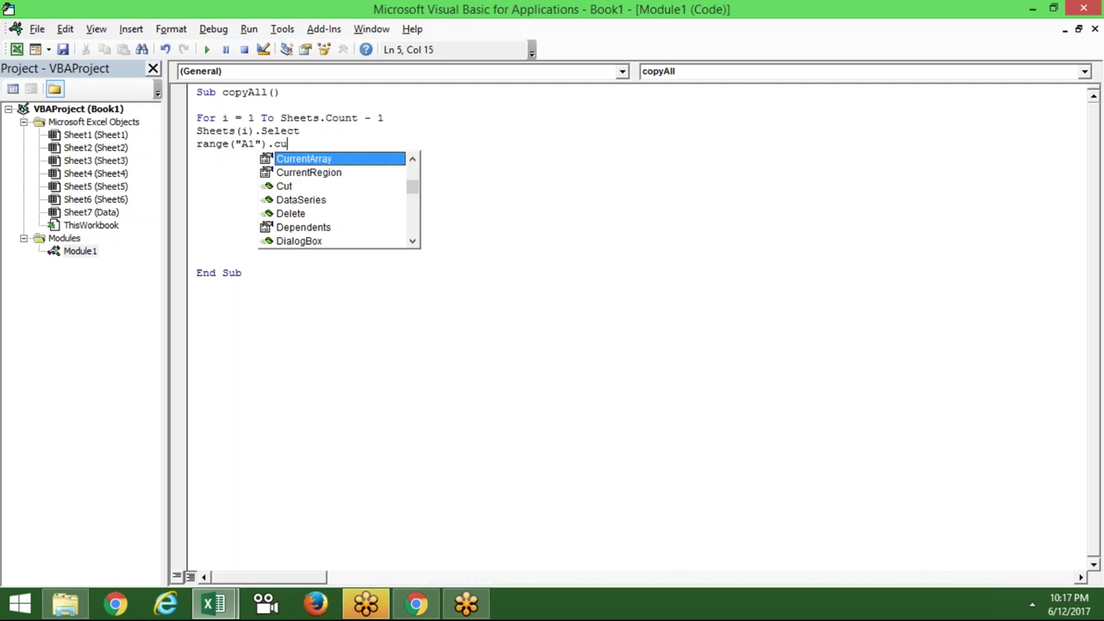
key(Down)
key(Down)
key(Up)
key(Tab)
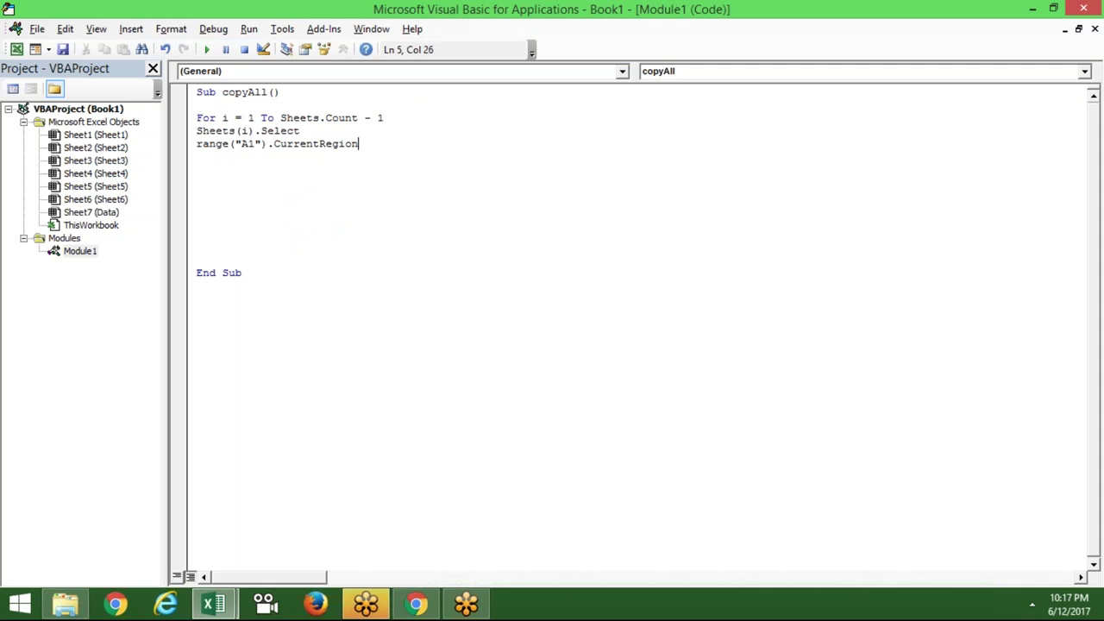
text(.se)
key(BackSpace)
key(BackSpace)
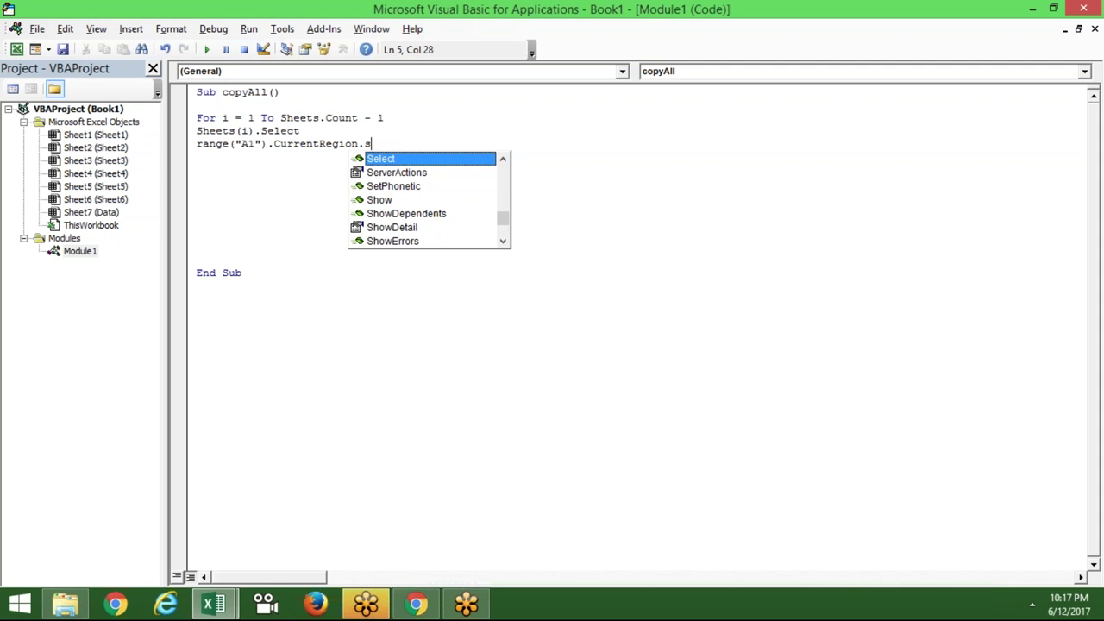
text(copy)
key(Tab)
key(Return)
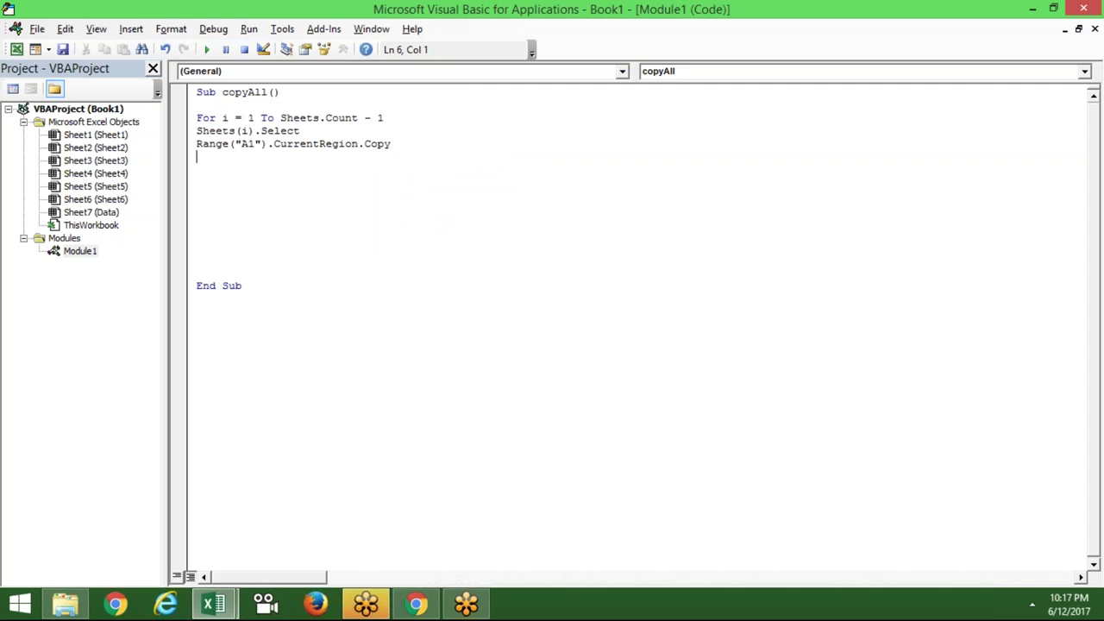
Add 'Sheets("Data").Select' as the next loop line
text(sheets()
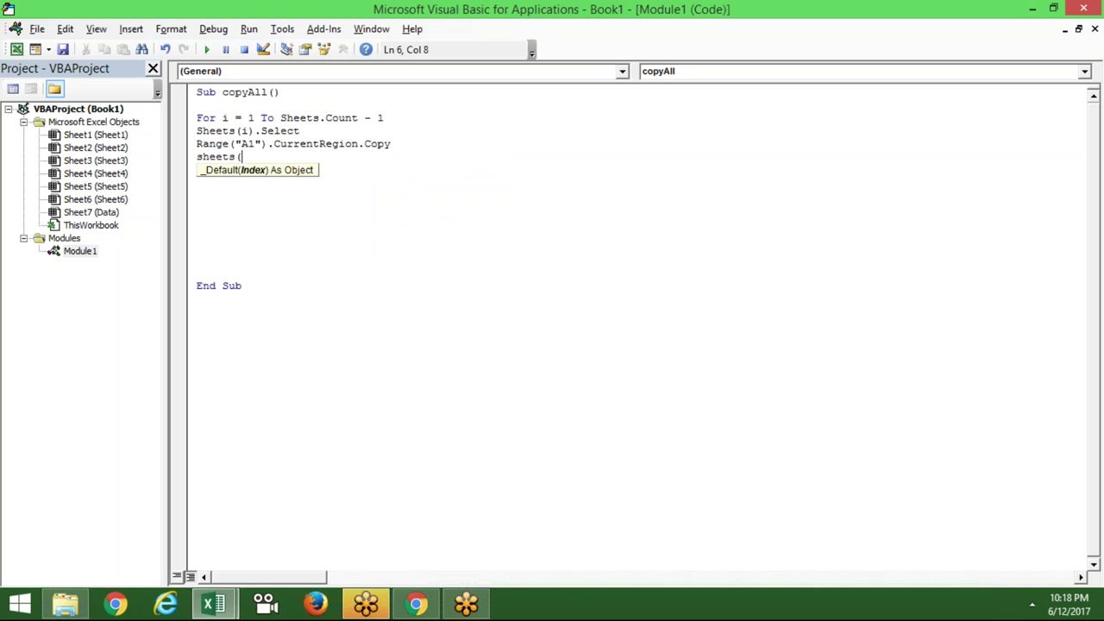
text("Data)
text(").)
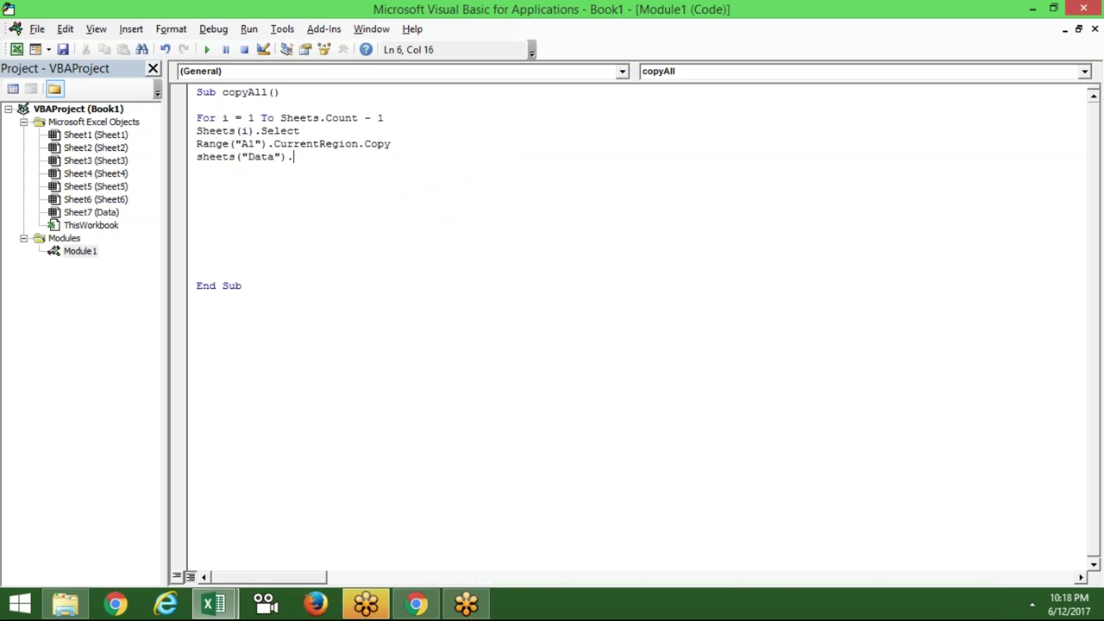
text(select)
key(Return)
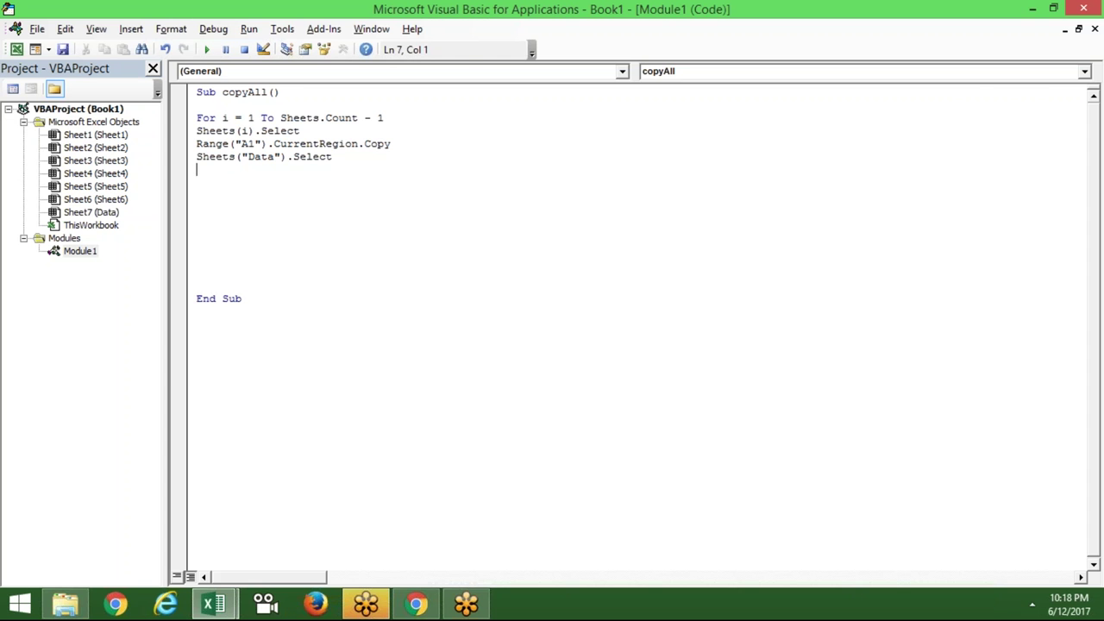
key(alt+F11)
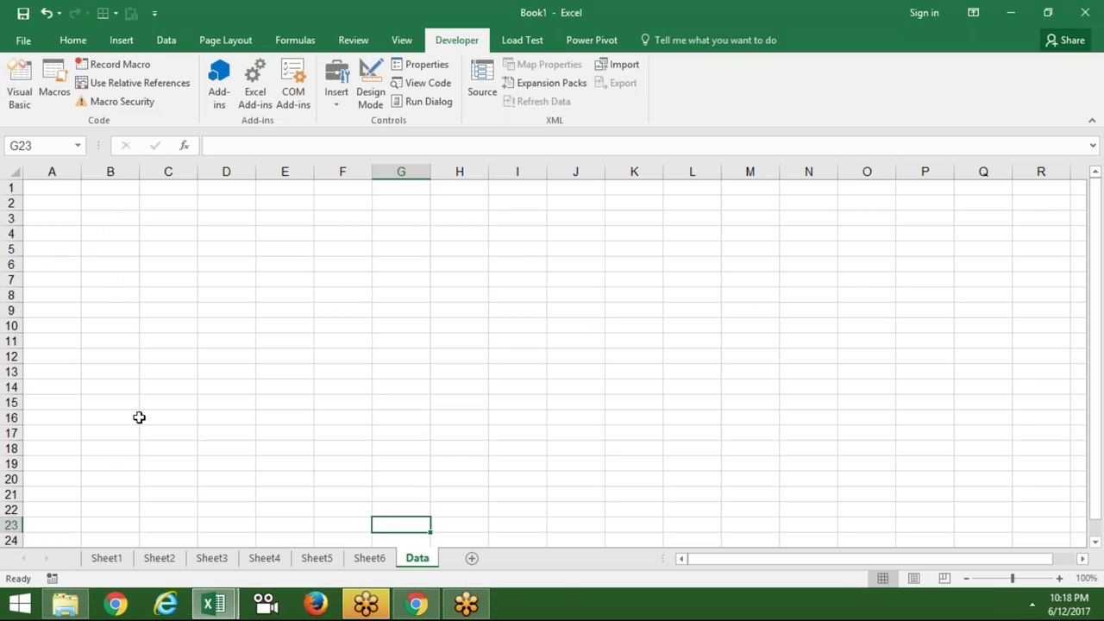
Compare Sheet1's data with the empty Data sheet before continuing the code
click(112, 561)
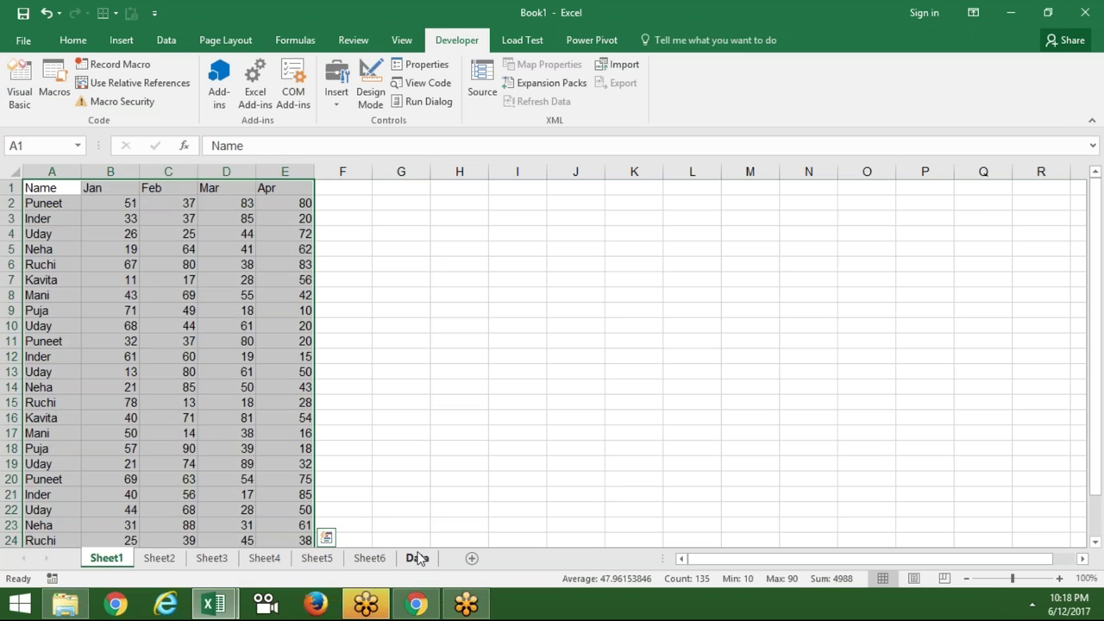
click(421, 558)
click(72, 295)
key(alt+F11)
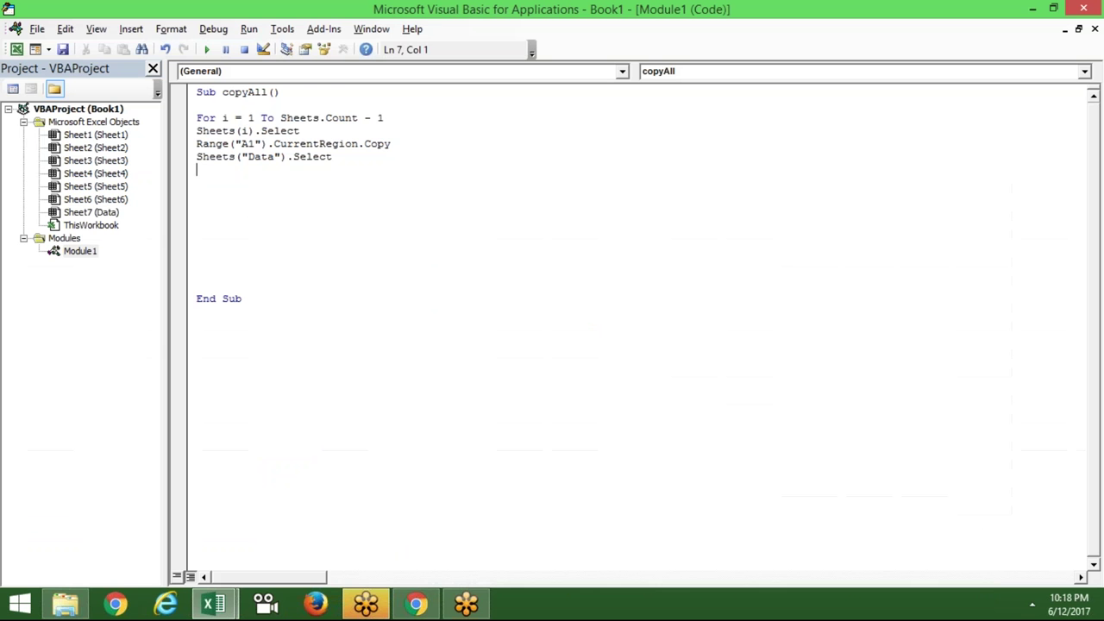
Add 'Range("A65000").End(xlUp).Offset(1, 0).Select' to target Data's first empty row
text(range)
text(("A)
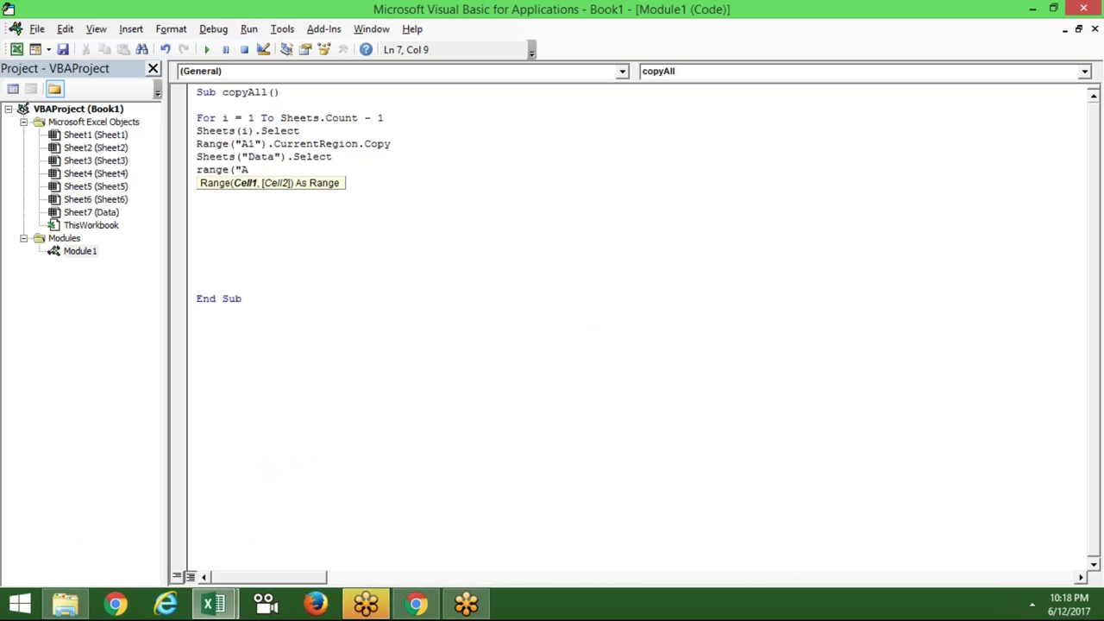
text(6500)
text(0")
text().en)
key(Tab)
text(()
key(Down)
key(Down)
key(Down)
key(Down)
key(Tab)
text())
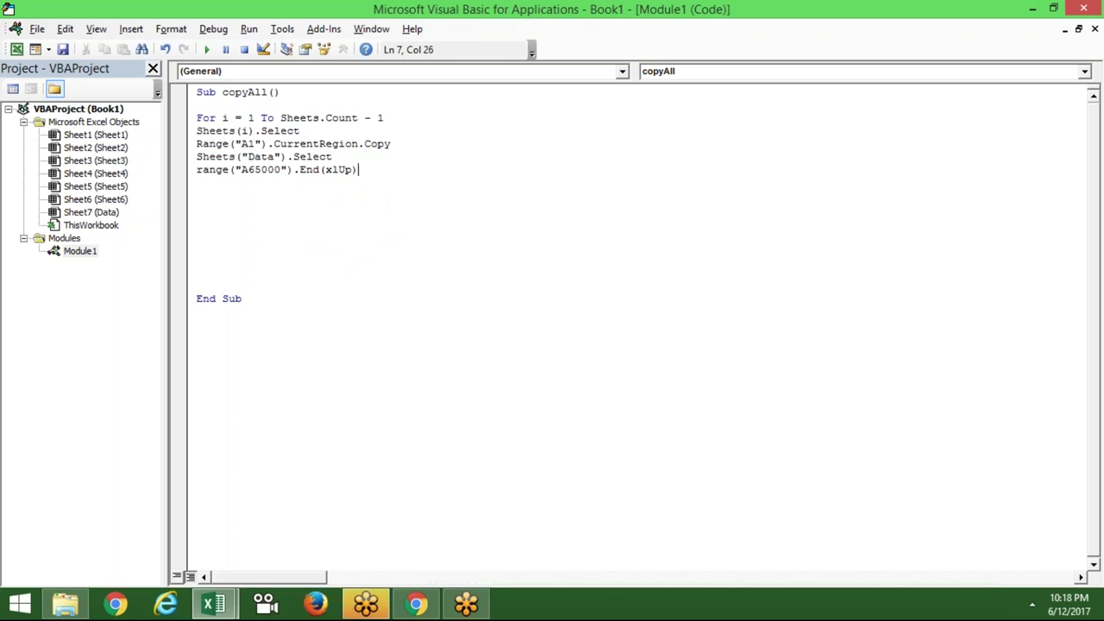
text(.of)
key(Tab)
text(()
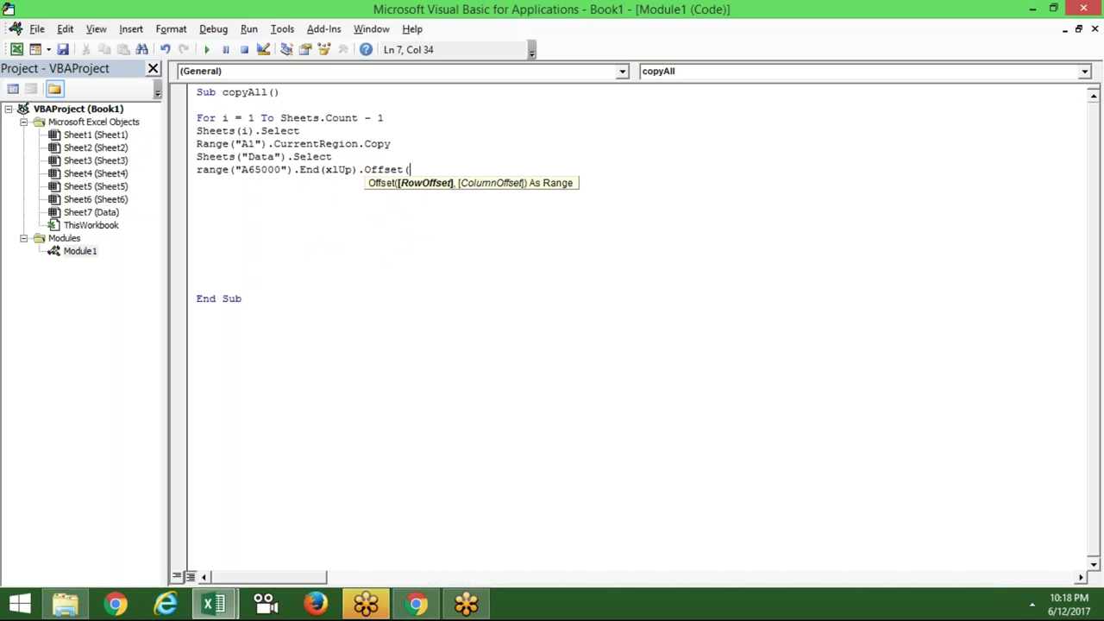
text(1,)
text(0).)
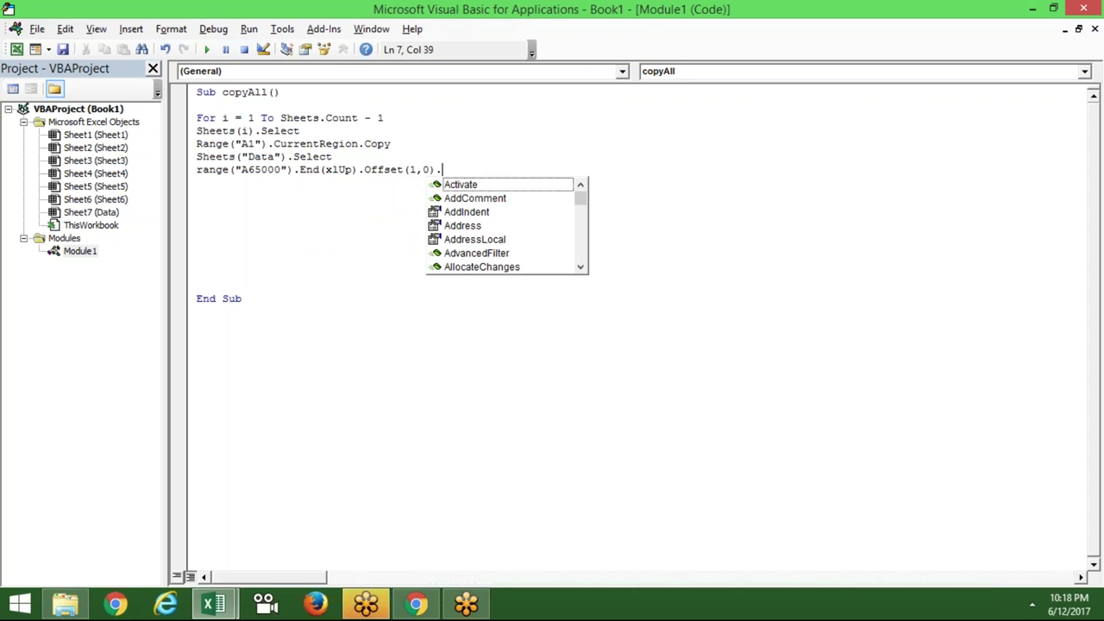
text(p)
click(197, 195)
key(BackSpace)
key(BackSpace)
key(BackSpace)
key(BackSpace)
text(.)
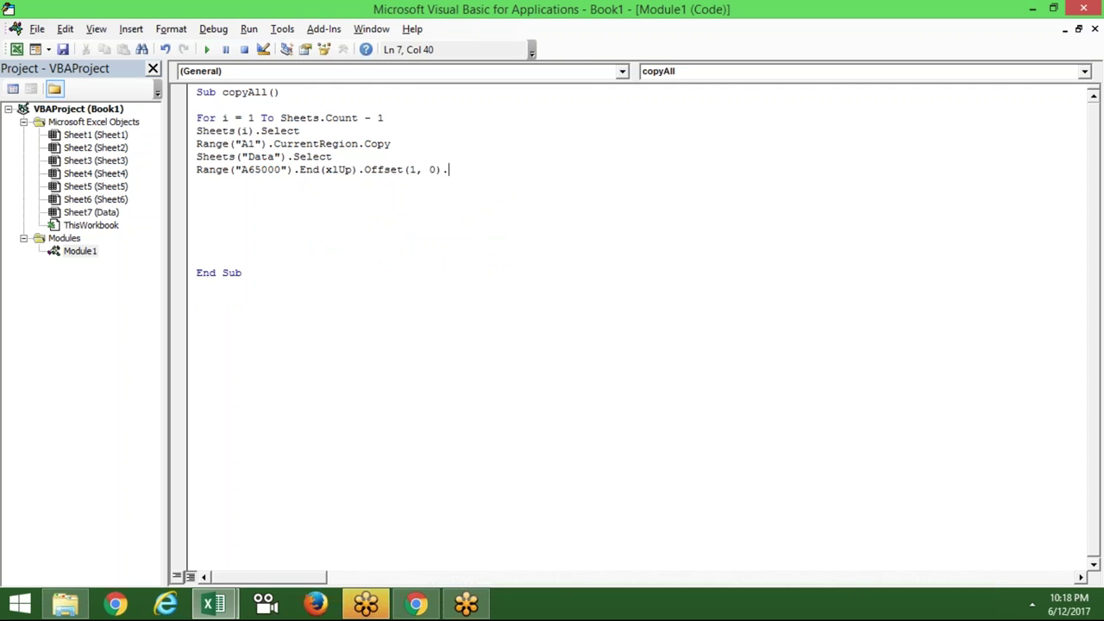
text(s)
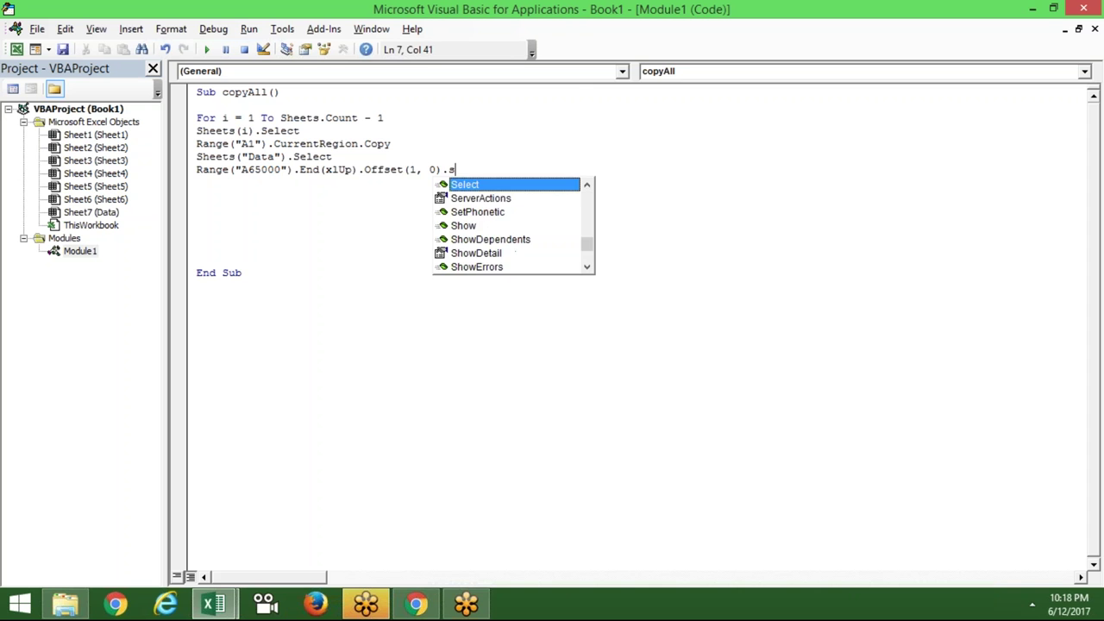
key(Tab)
key(Return)
Add 'ActiveSheet.Paste' on the next line, correcting its typos
text(activesheet.pa)
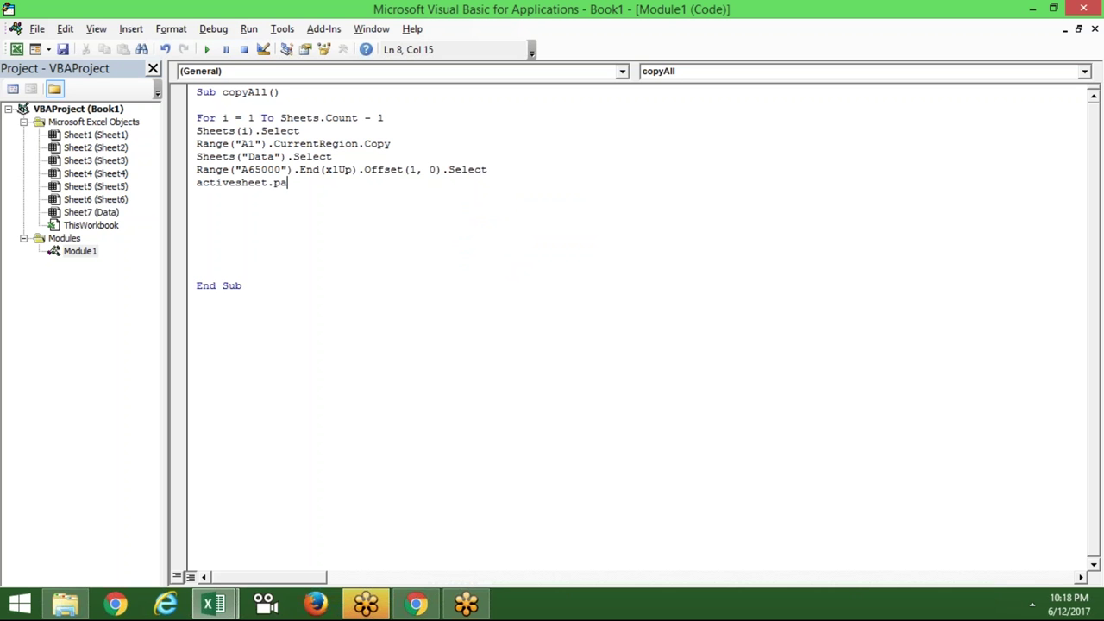
text(s)
key(BackSpace)
text(iste)
key(Return)
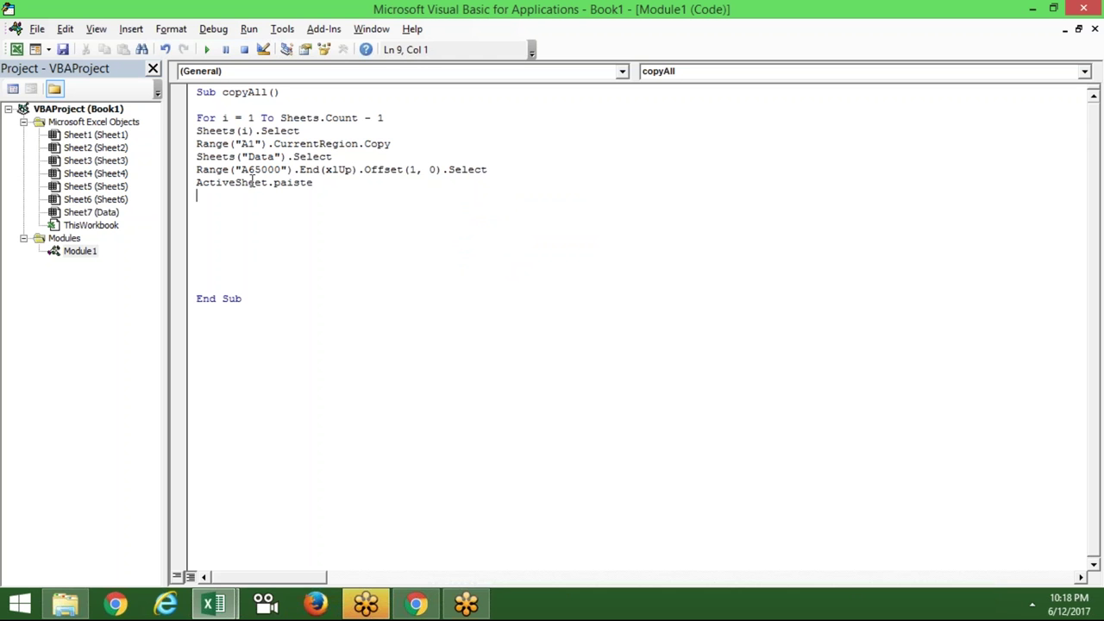
click(288, 182)
key(Delete)
key(Down)
Change the copy line to 'CurrentRegion.Select' followed by 'Selection.Copy'
click(397, 144)
key(BackSpace)
key(BackSpace)
key(BackSpace)
key(BackSpace)
key(BackSpace)
text(.se)
key(Tab)
key(Return)
text(selection.copy)
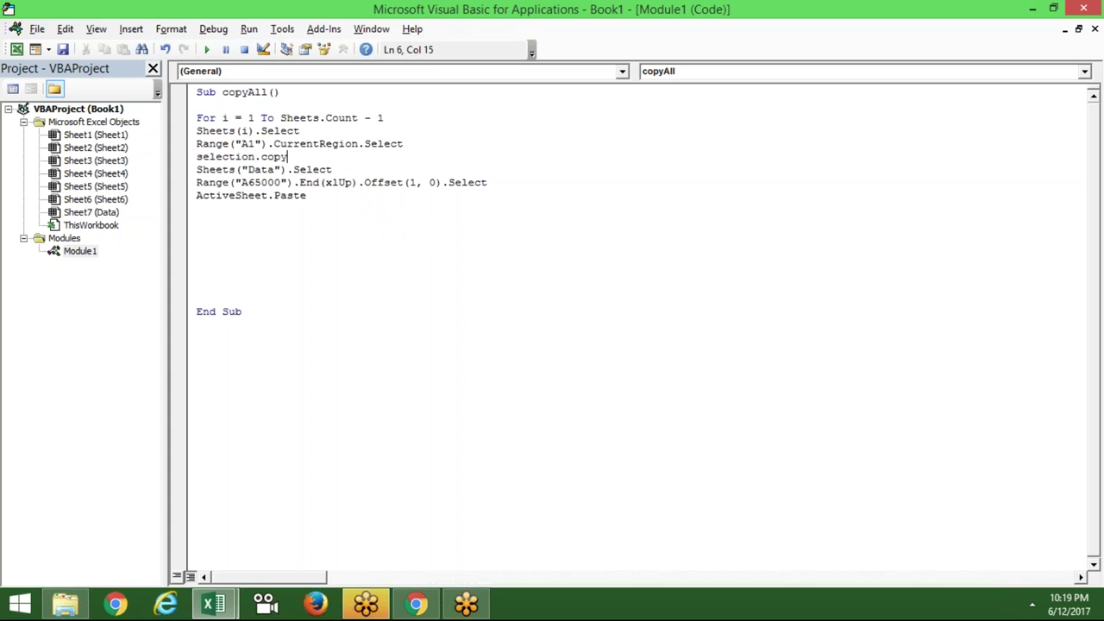
click(196, 169)
key(Right)
key(Right)
key(Down)
key(Down)
key(Down)
Close the loop with 'Next i', leaving a blank line above it
text(next )
text(i)
key(Return)
key(Up)
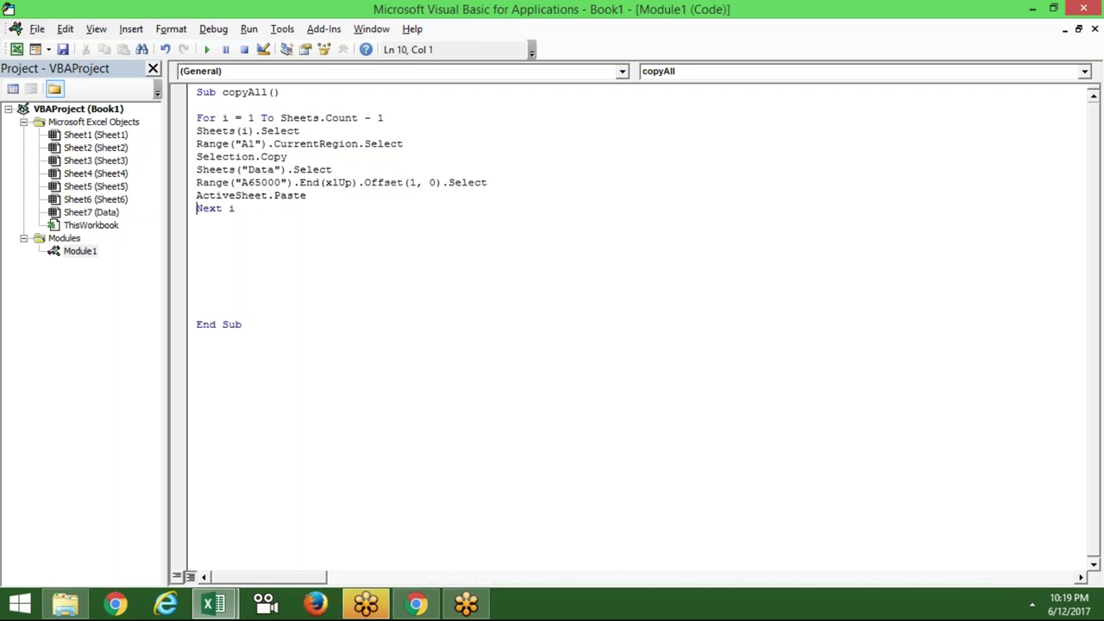
key(Return)
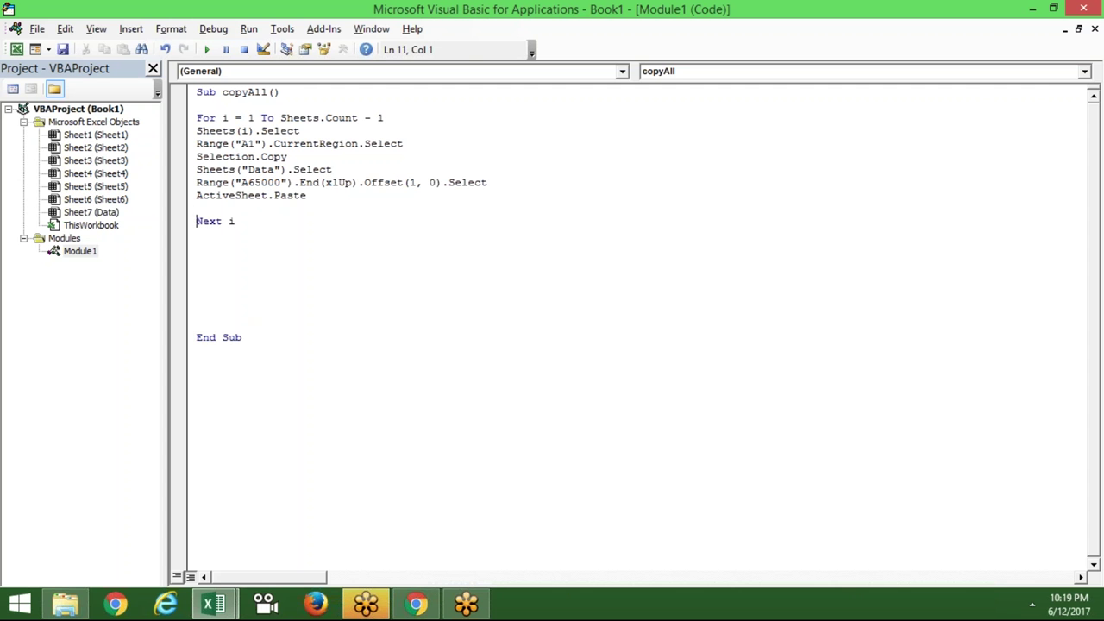
key(alt+F11)
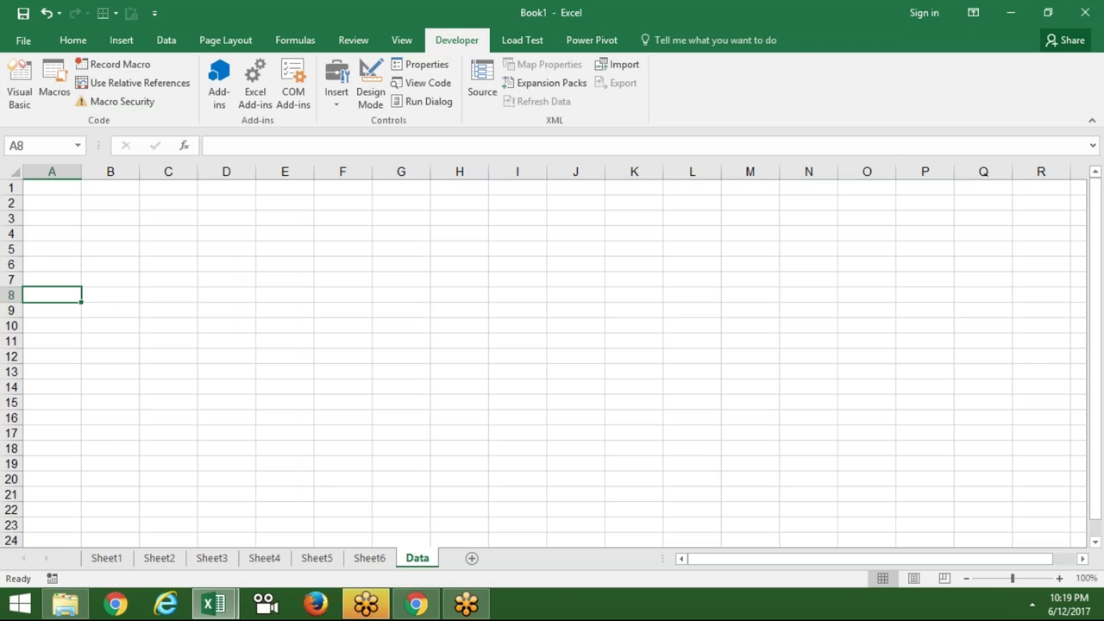
Run copyAll from the Macros list and again with F5 from the editor
click(47, 196)
click(52, 188)
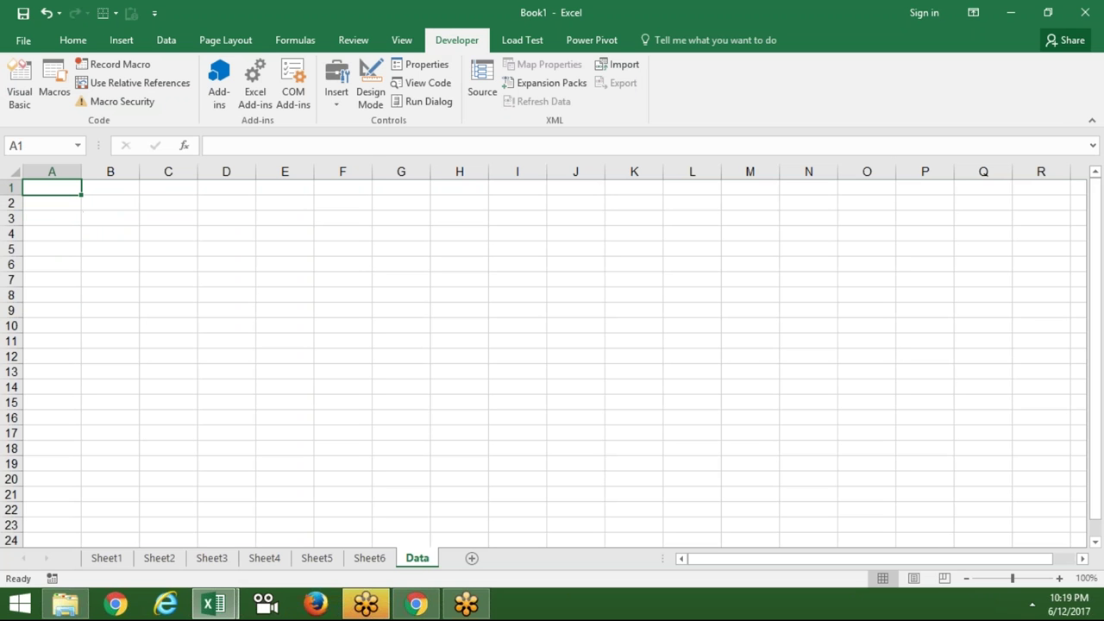
click(57, 99)
click(712, 245)
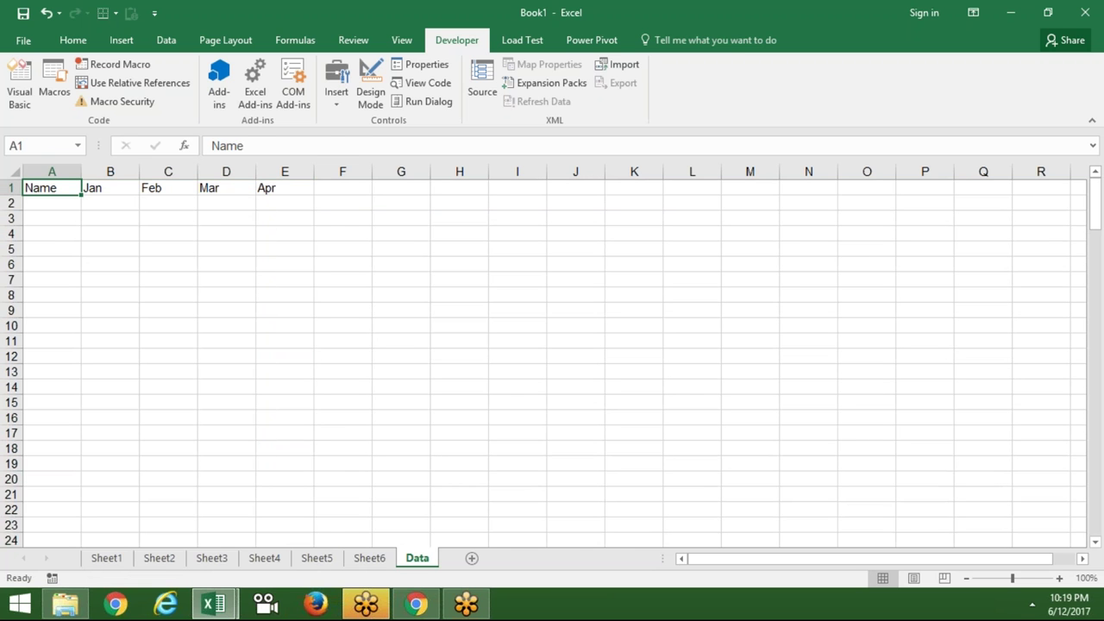
key(alt+F11)
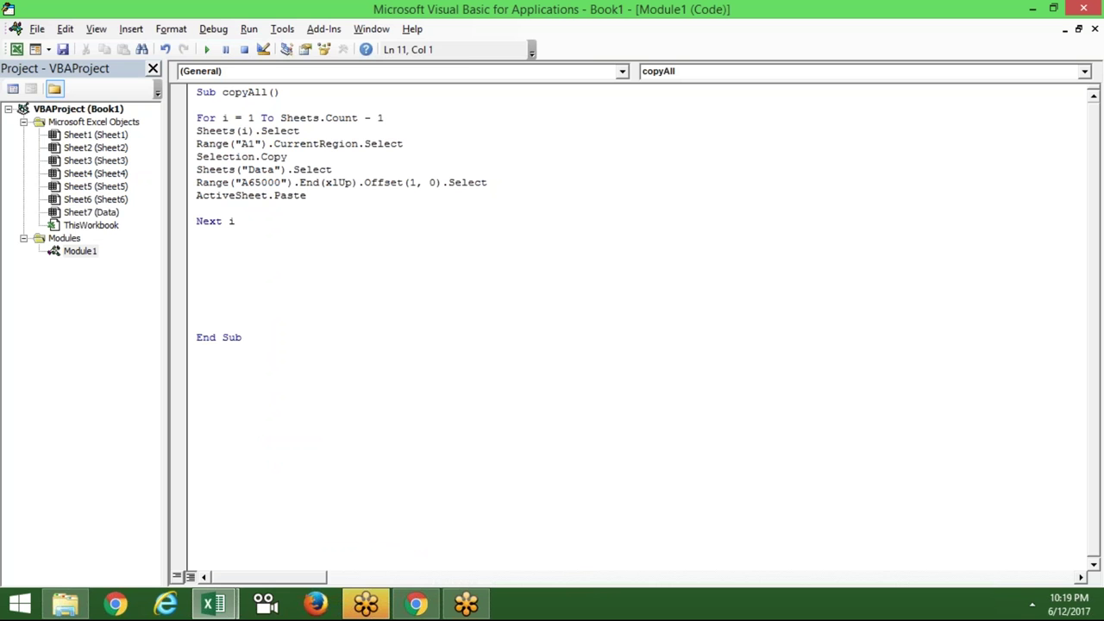
key(F5)
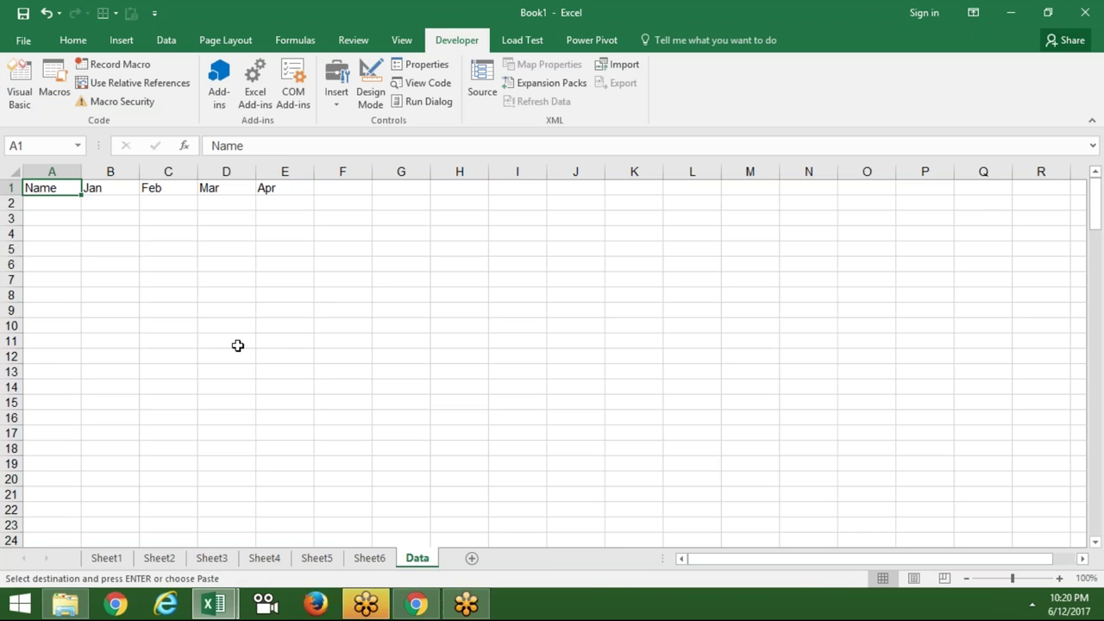
Paste the copied table at A2, then clear those test rows
click(34, 204)
key(ctrl+v)
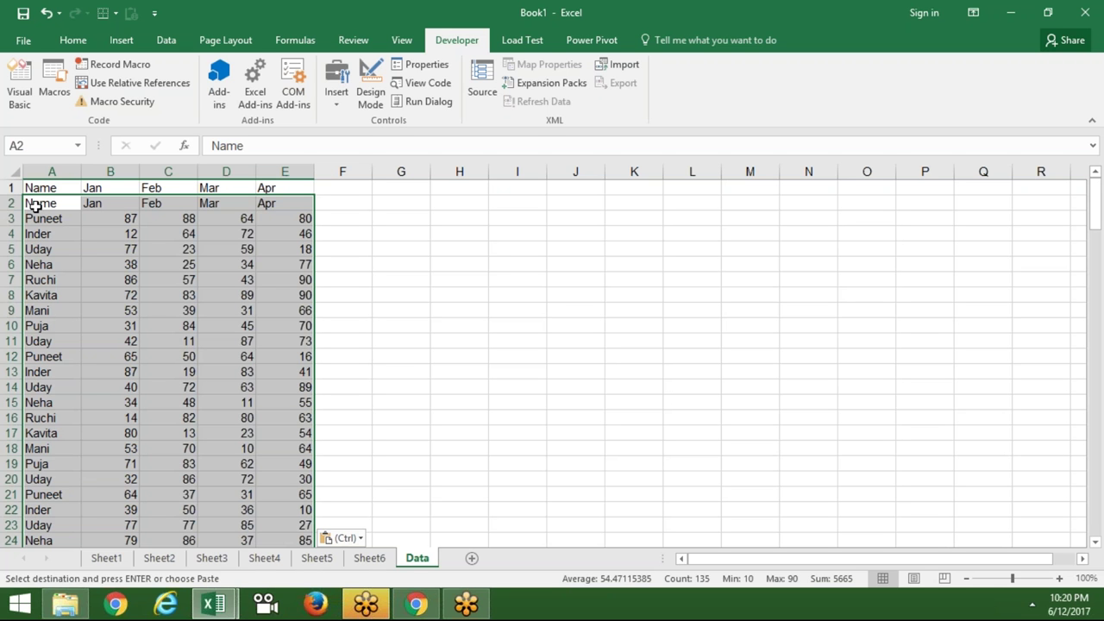
key(Delete)
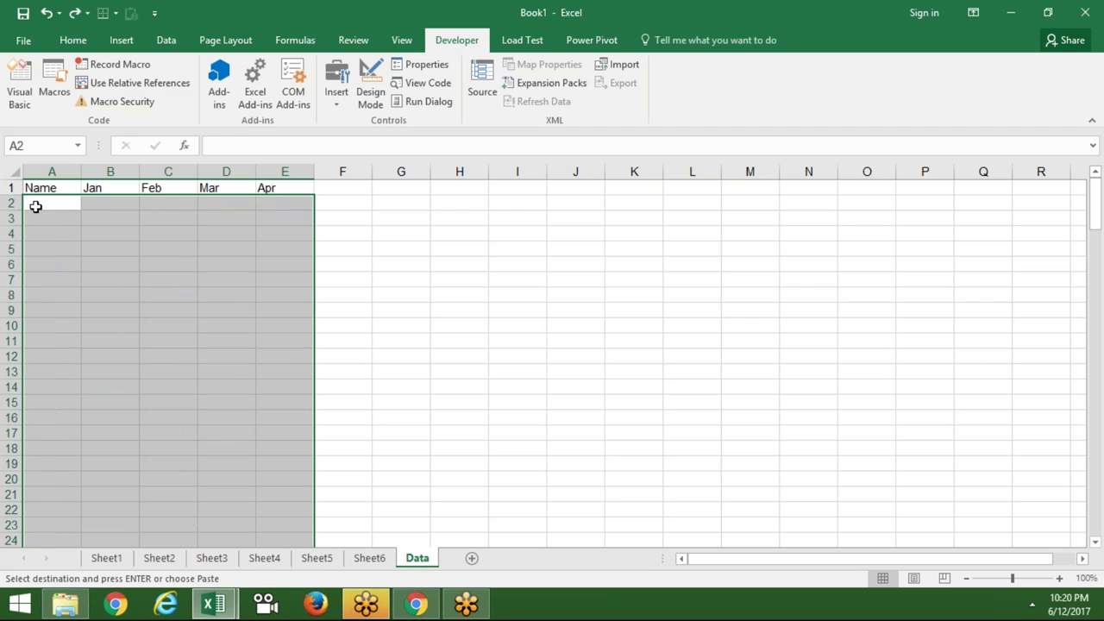
key(alt+Tab)
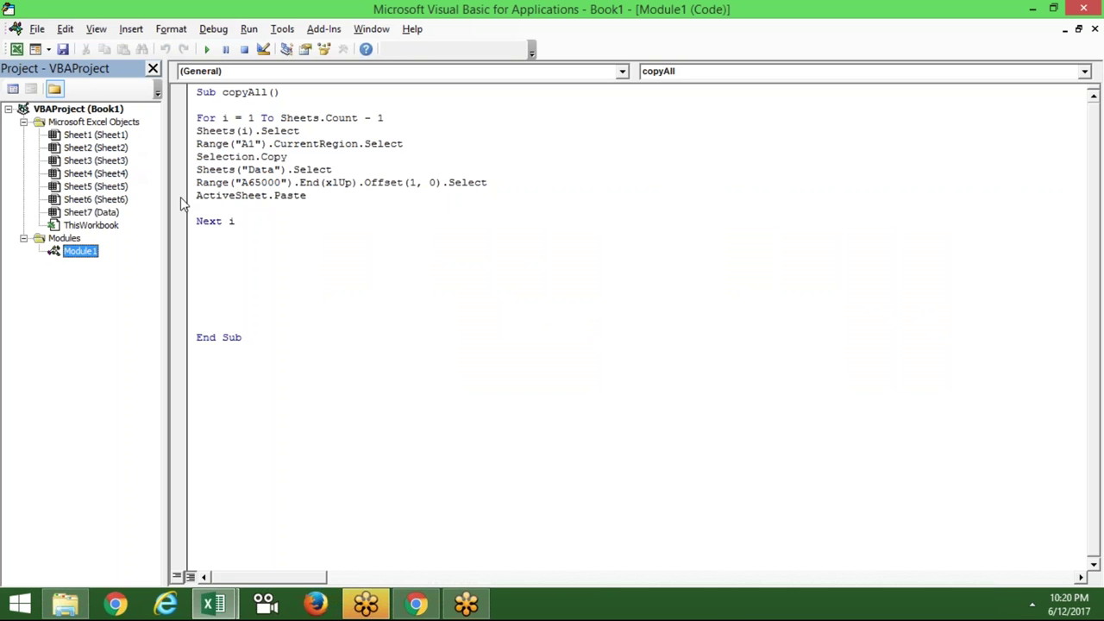
Insert 'ActiveCell.EntireRow.Delete' right below 'ActiveSheet.Paste' in the loop
click(190, 209)
text(activecell.en)
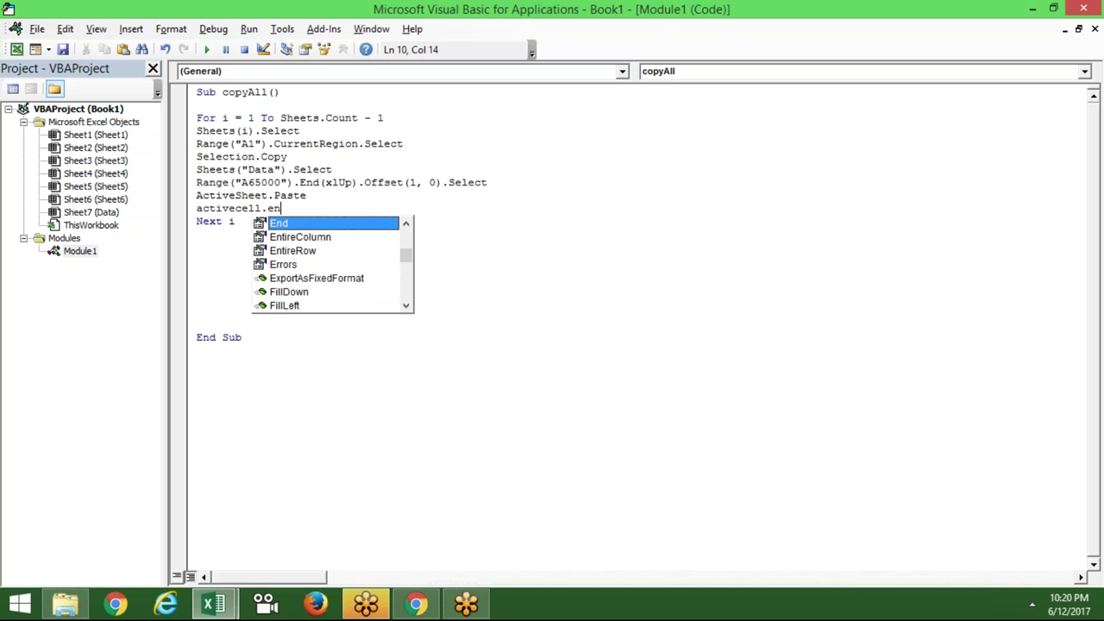
key(Down)
key(Down)
key(Tab)
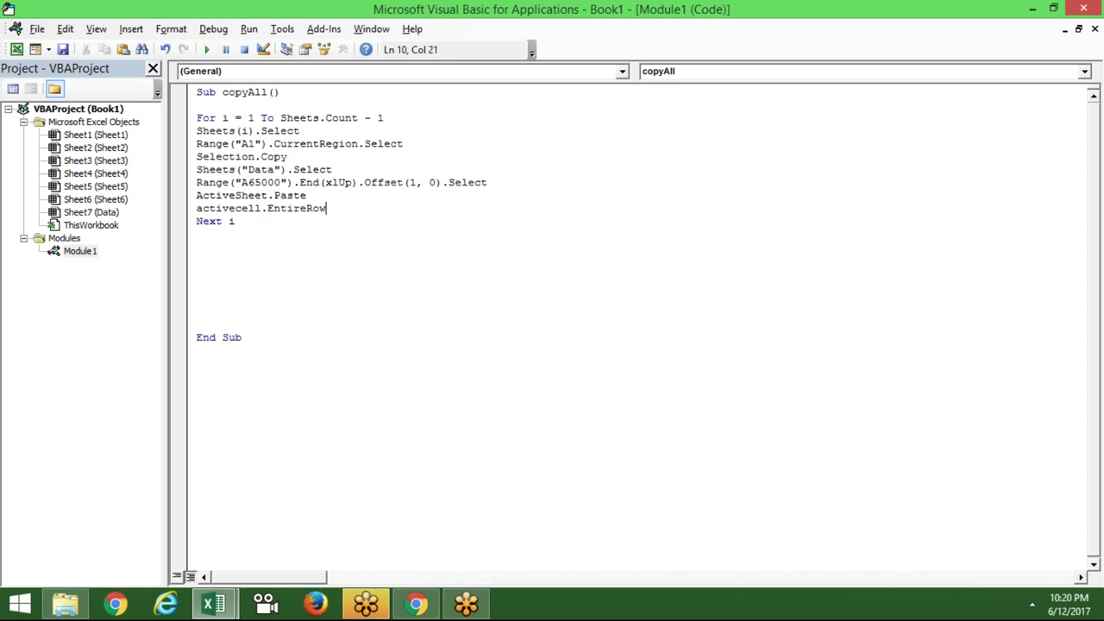
text(.de)
key(Tab)
key(Down)
key(alt+Tab)
click(123, 221)
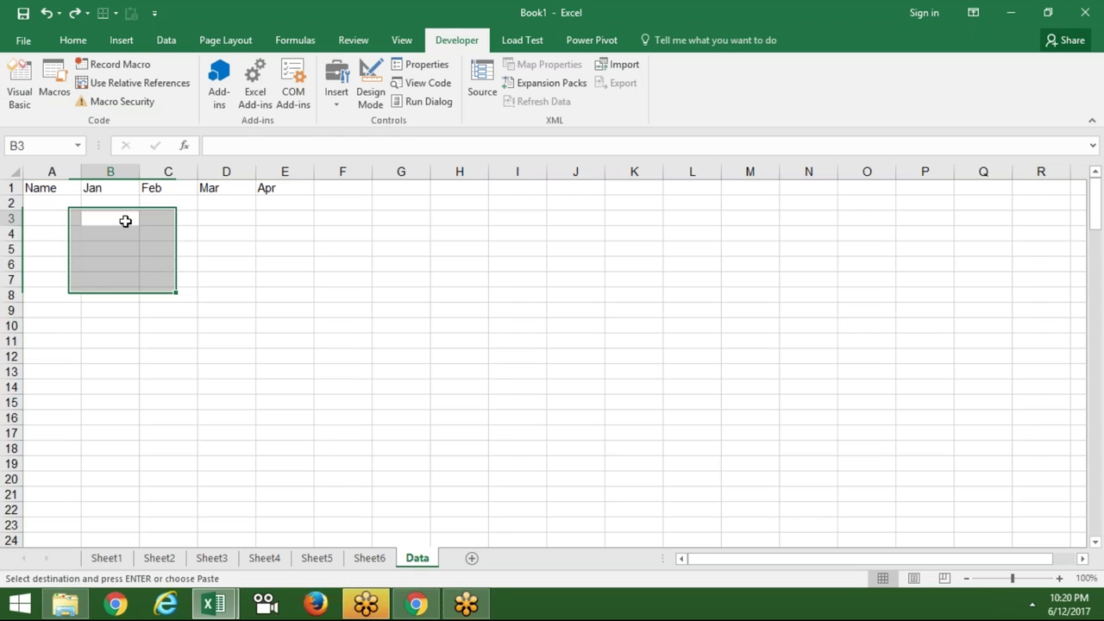
Run the copyAll macro from the Macros list
click(10, 188)
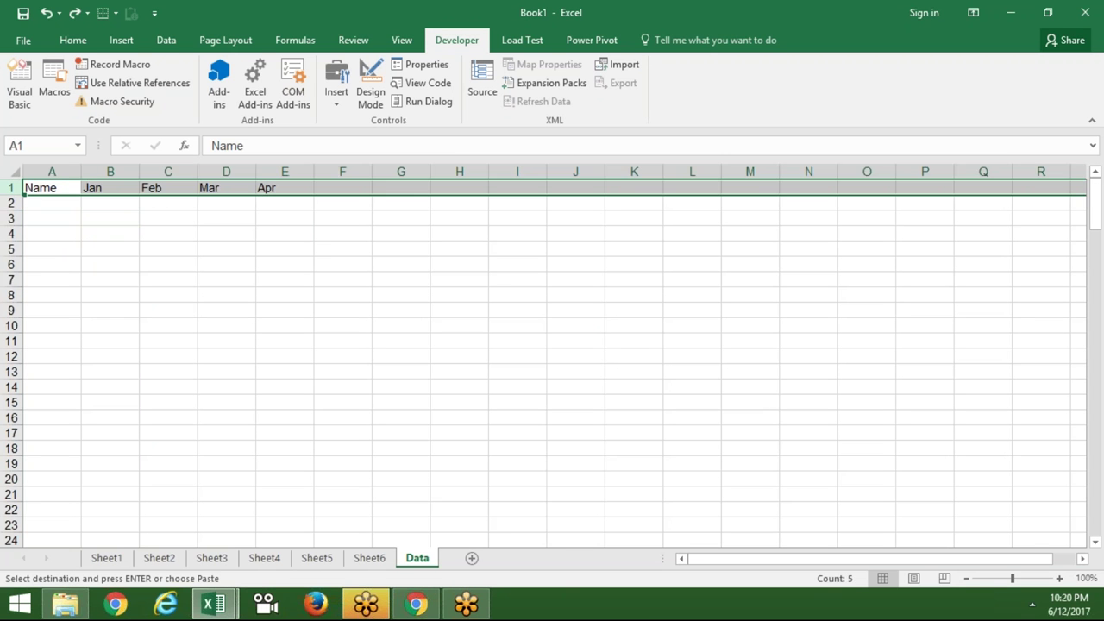
click(40, 216)
click(53, 101)
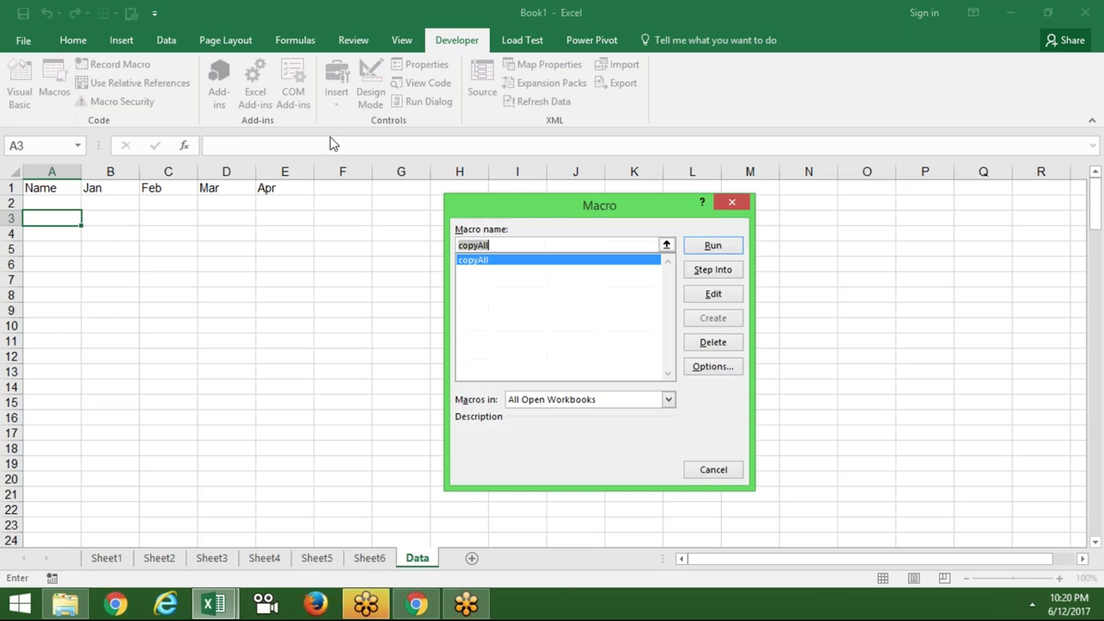
click(700, 249)
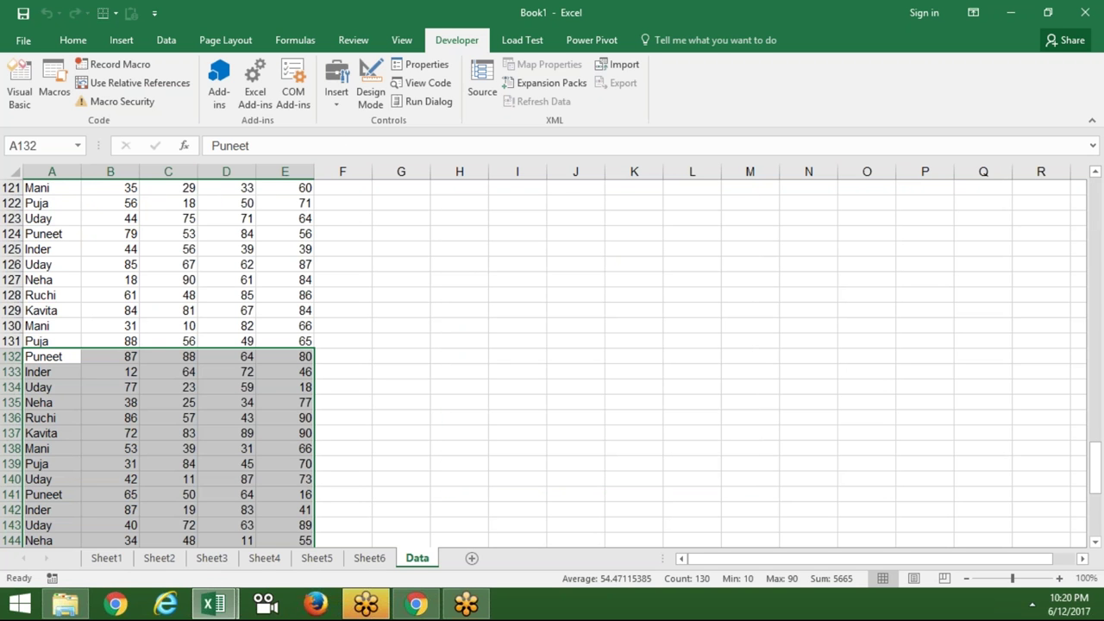
Check the top and bottom of the consolidated data in the Data sheet
click(264, 481)
key(ctrl+Up)
key(ctrl+Left)
key(Down)
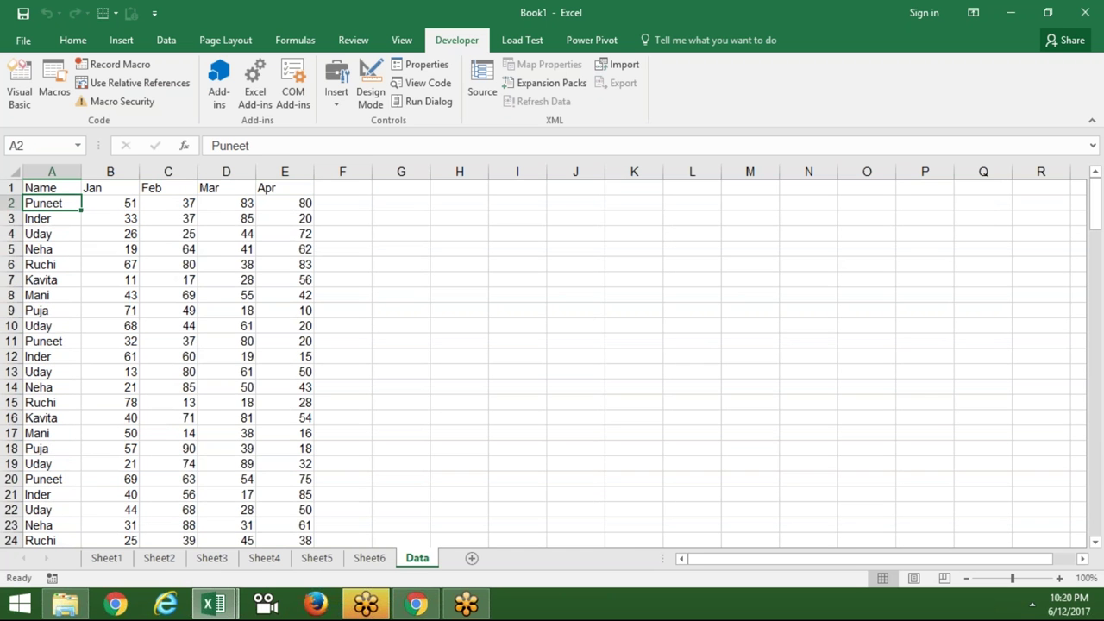
key(ctrl+Down)
key(ctrl+Up)
key(ctrl+Down)
key(ctrl+Up)
key(Down)
Clear A2:E157 so only the header row remains
key(ctrl+shift+Right)
key(ctrl+shift+Down)
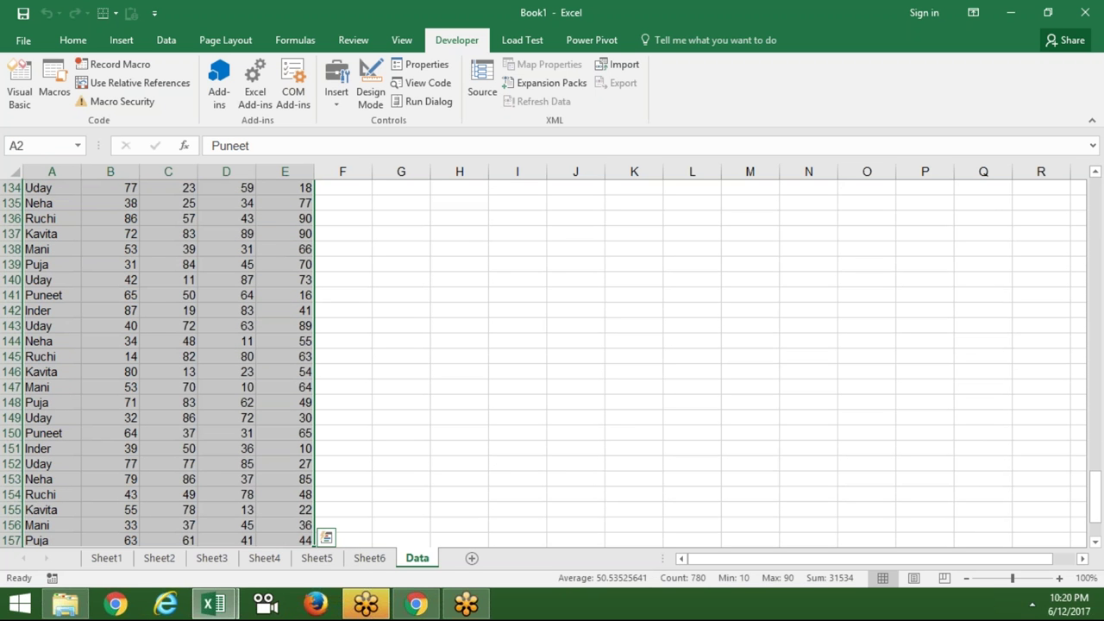
key(Delete)
key(ctrl+Home)
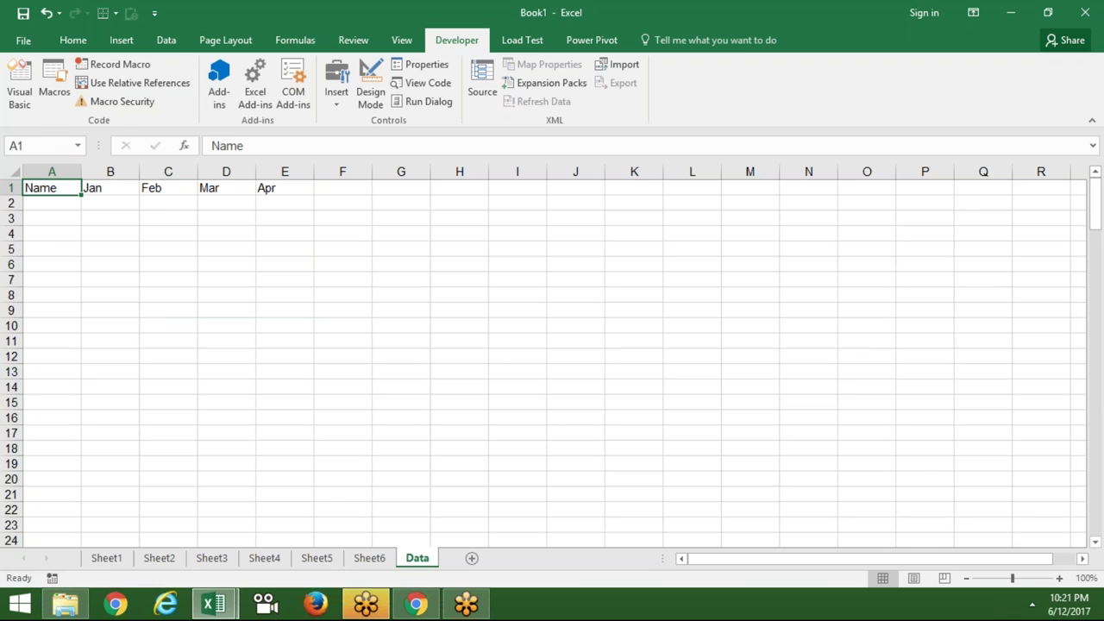
key(alt+F11)
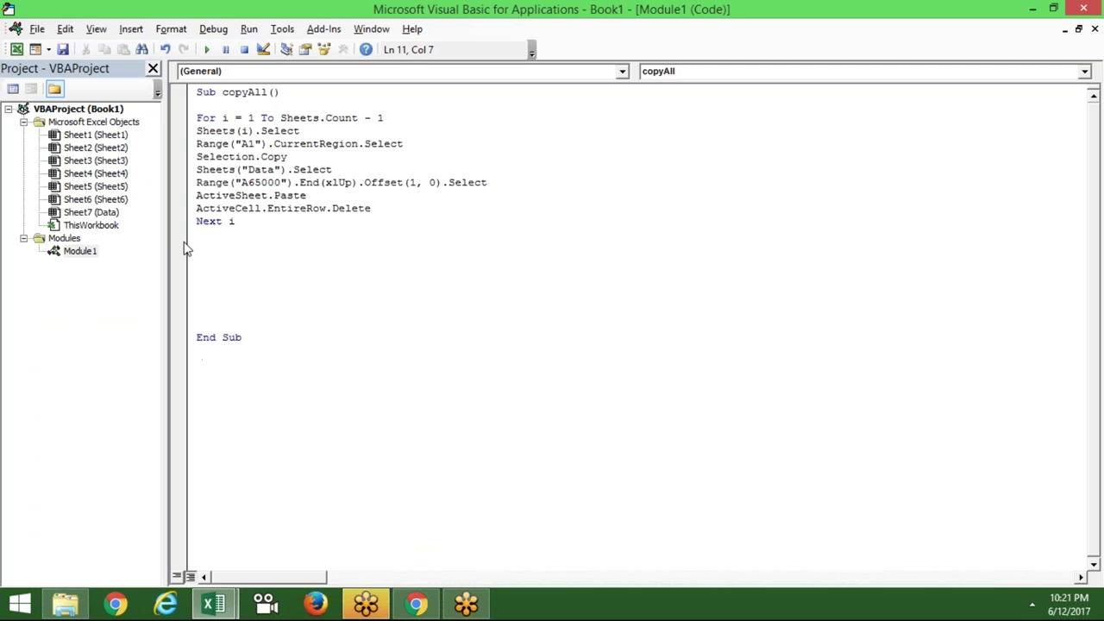
Add 'Application.ScreenUpdating = False' under 'Sub copyAll()' and delete the blank line after it
click(207, 107)
key(Return)
key(Up)
text(appl)
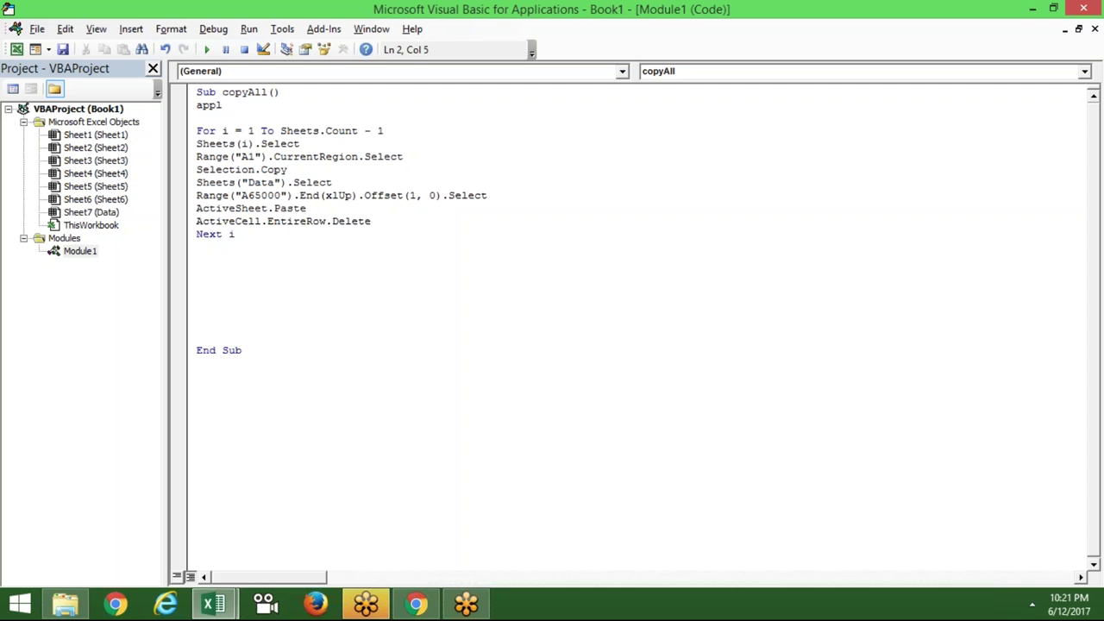
key(BackSpace)
text(lication)
text(.sc)
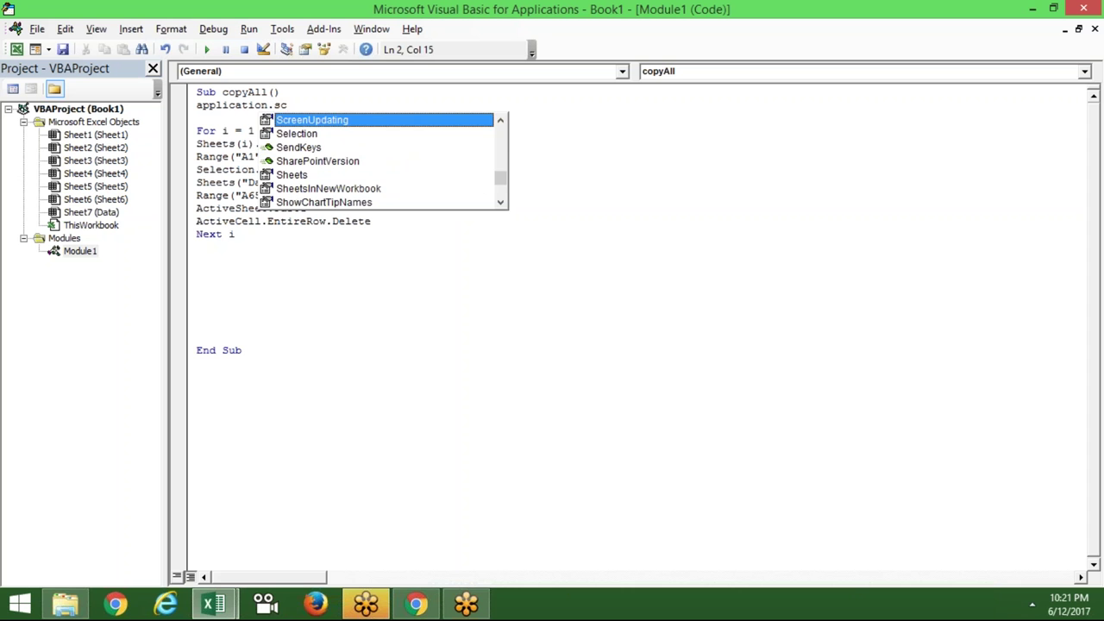
key(Tab)
text(=f)
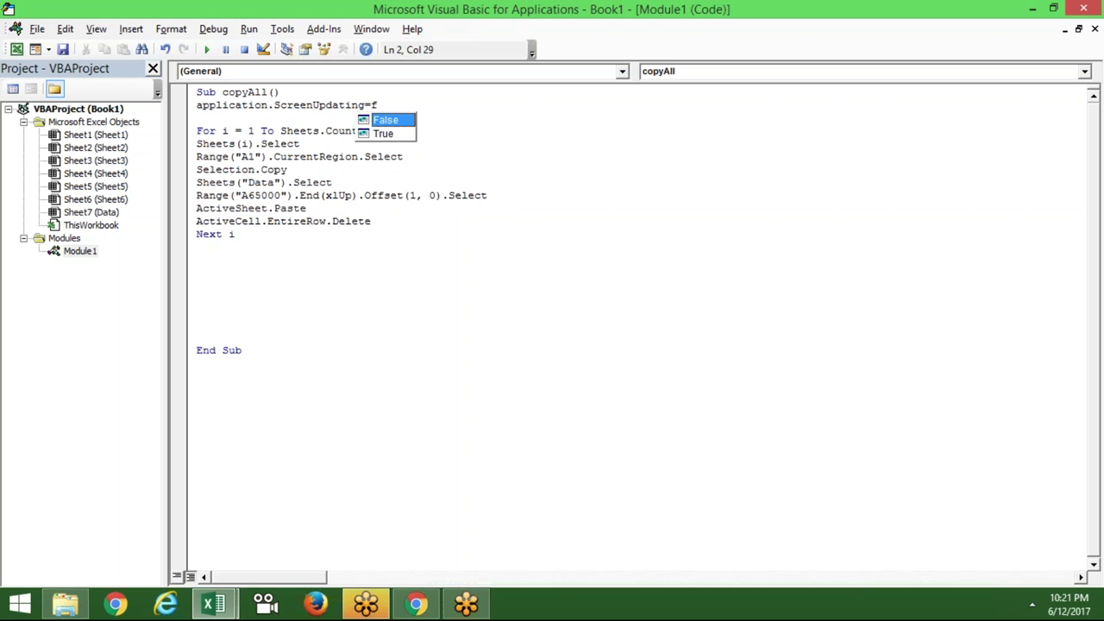
key(Tab)
key(Down)
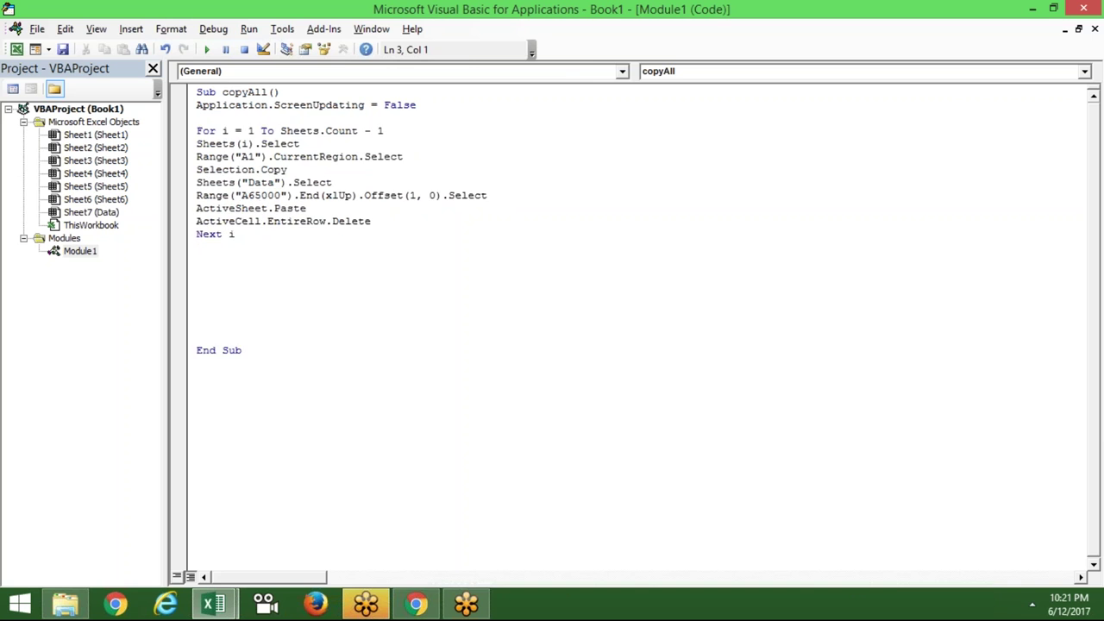
key(Delete)
key(alt+F11)
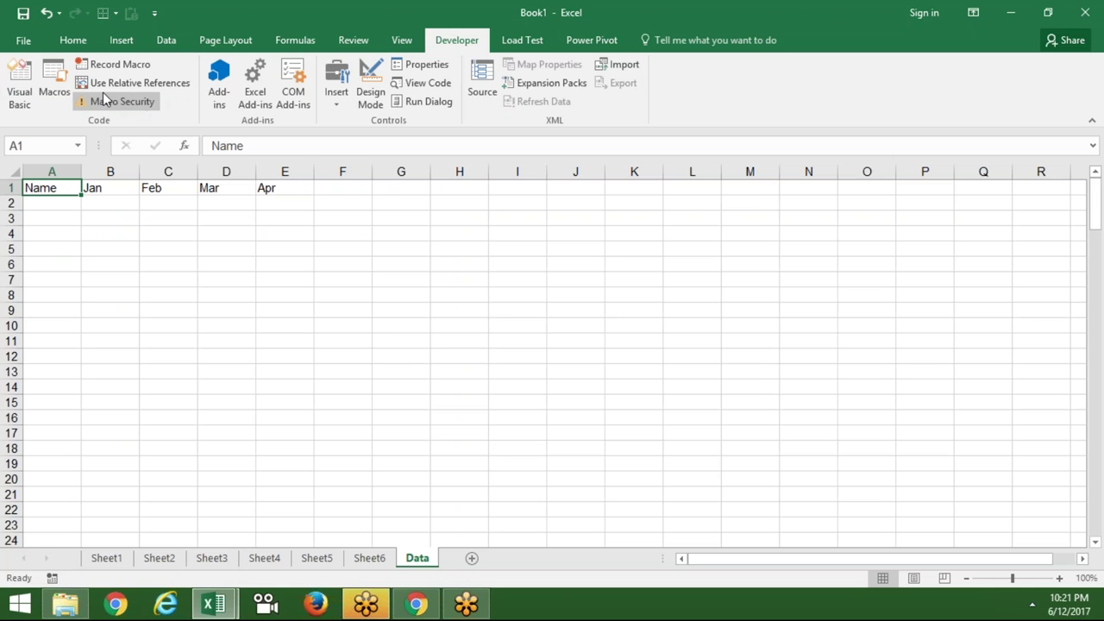
Run copyAll, then delete rows 2 to the last data row in Data
click(53, 85)
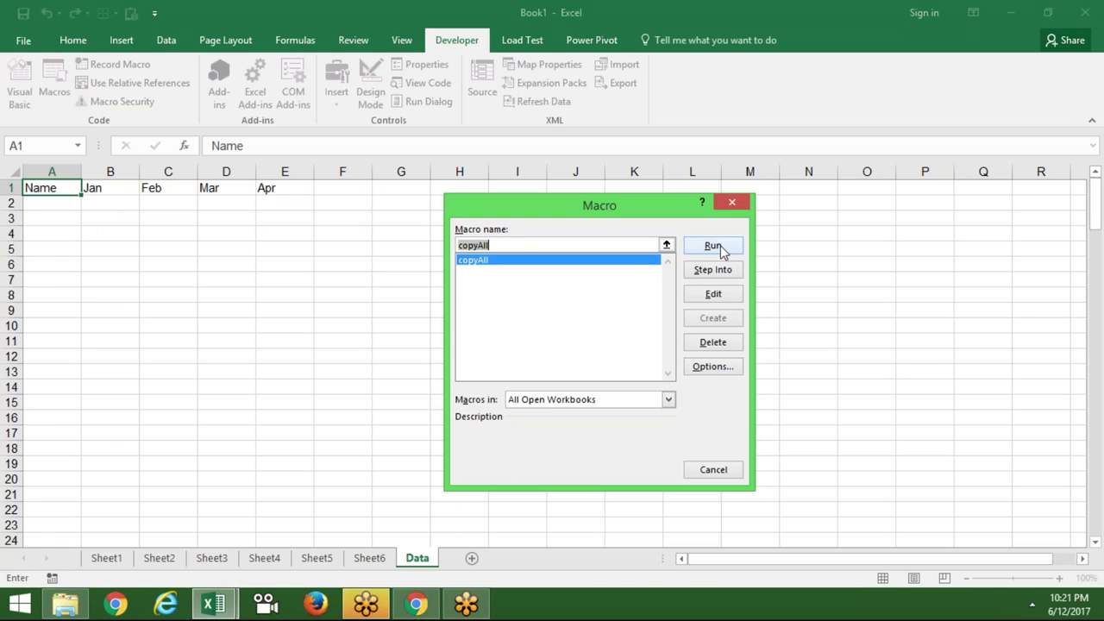
click(723, 252)
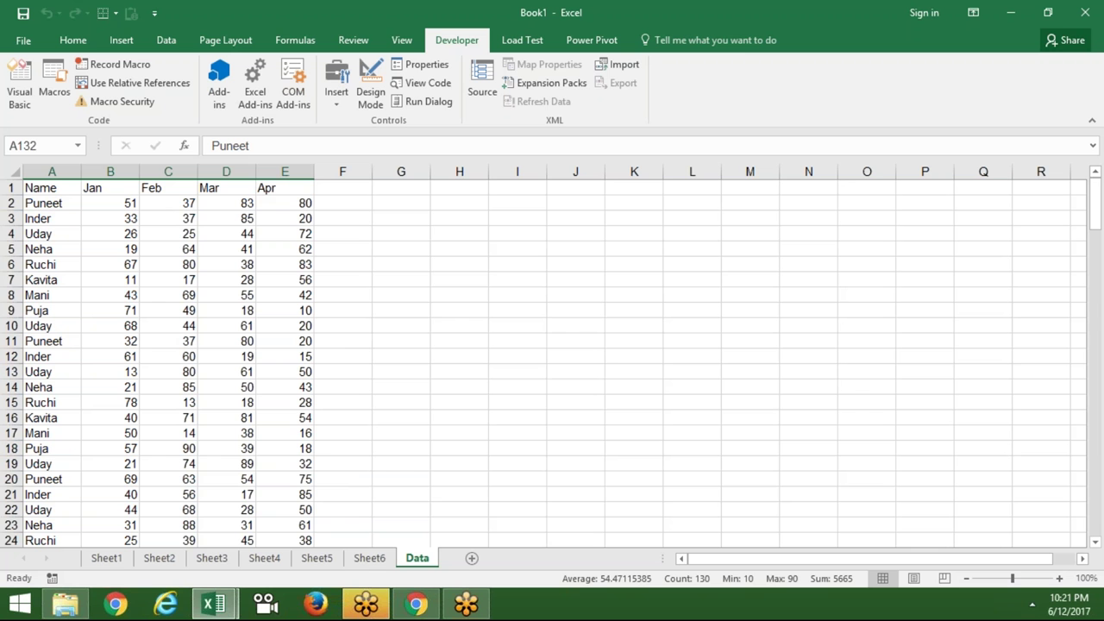
click(10, 204)
key(ctrl+shift+Down)
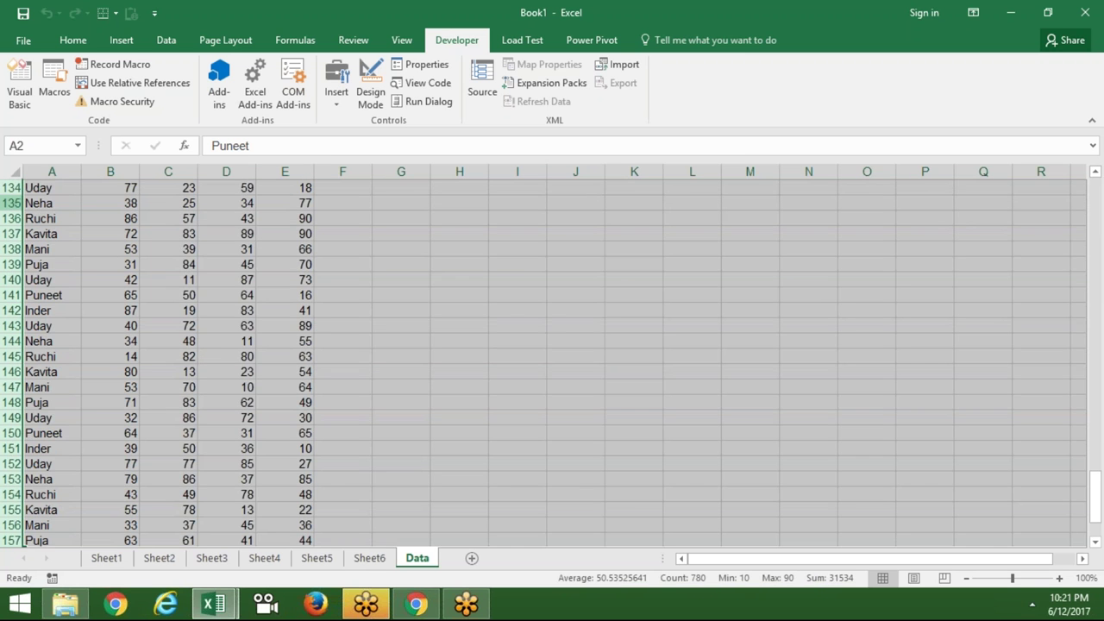
key(ctrl+minus)
key(alt+F11)
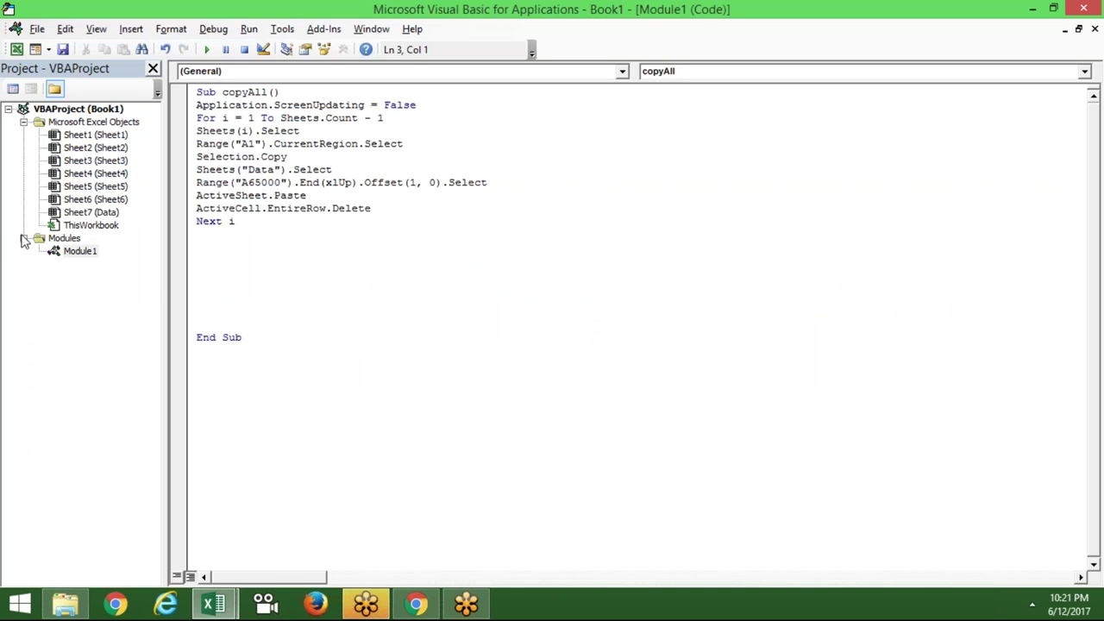
Copy the whole copyAll procedure and paste a duplicate below End Sub
drag(259, 261, 181, 108)
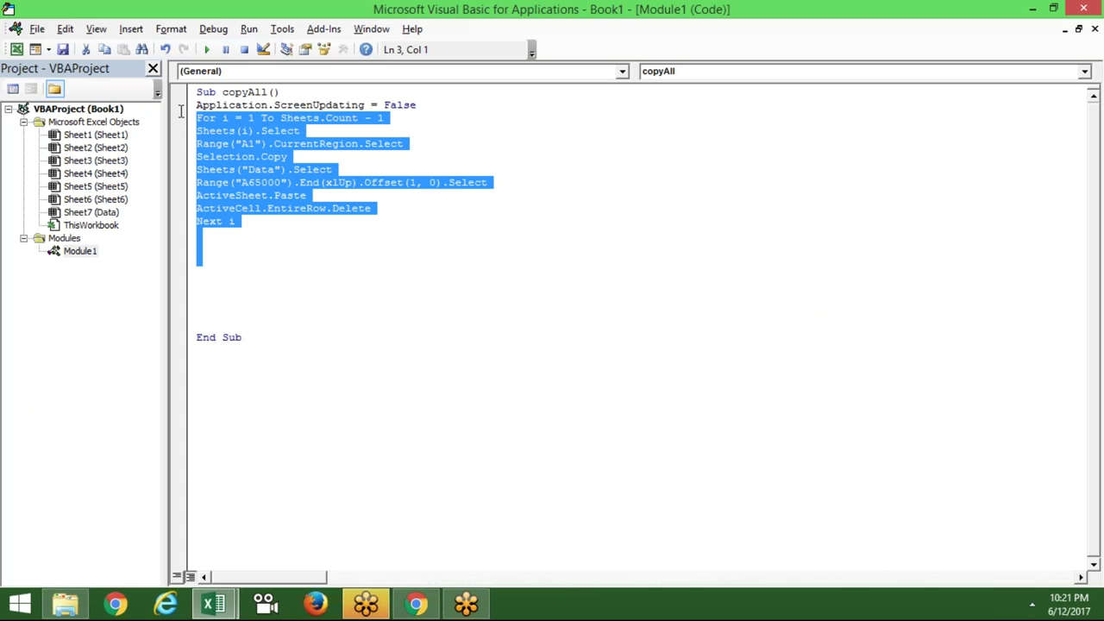
drag(274, 337, 177, 93)
key(ctrl+c)
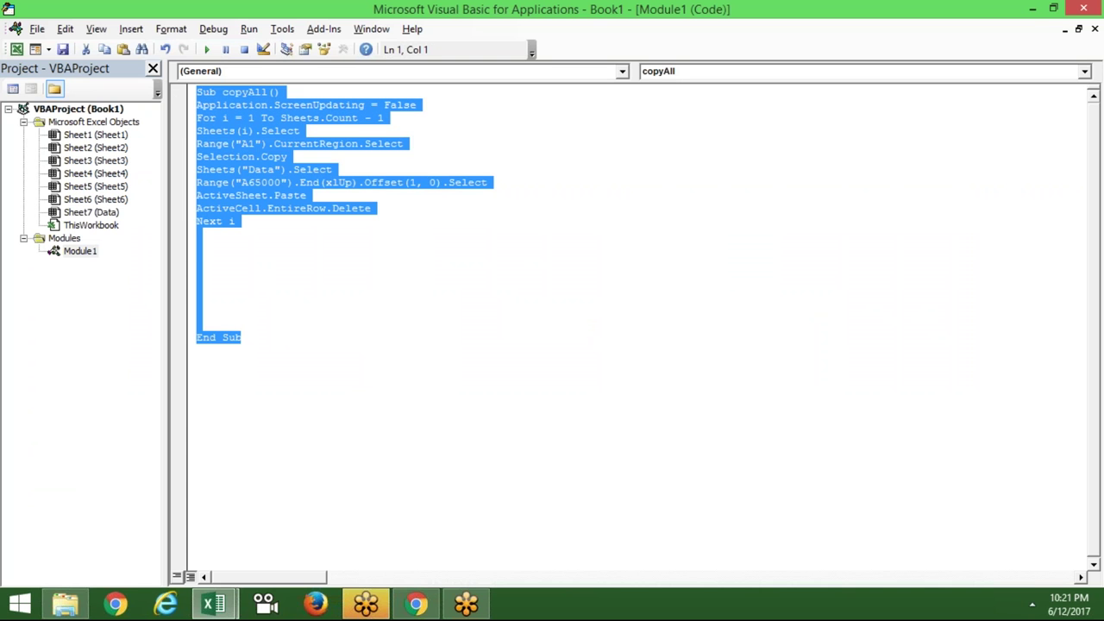
click(215, 387)
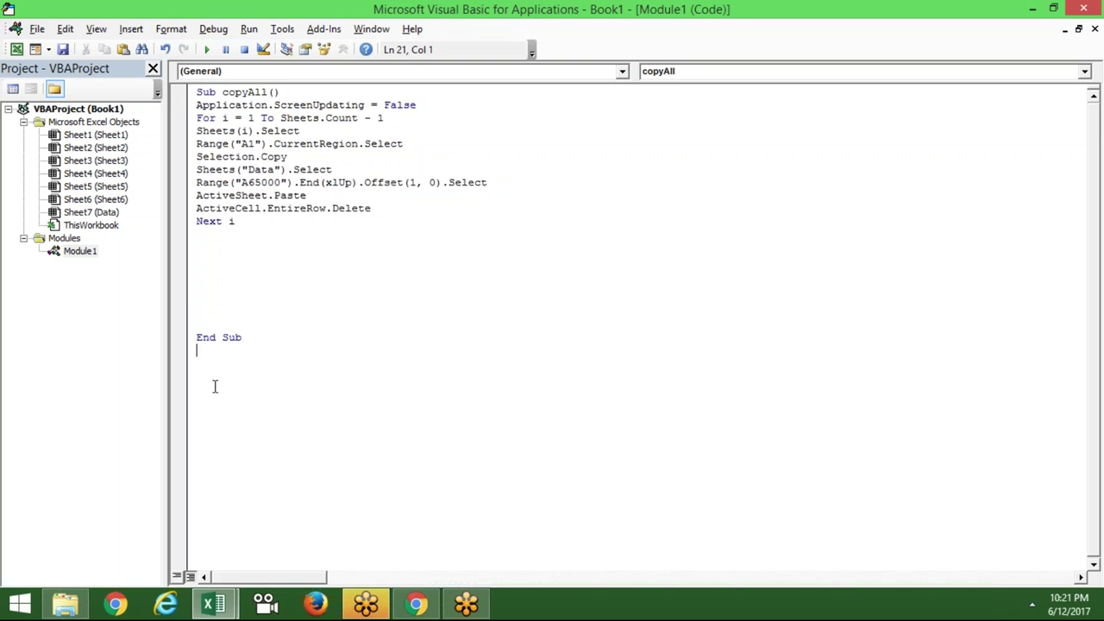
key(ctrl+v)
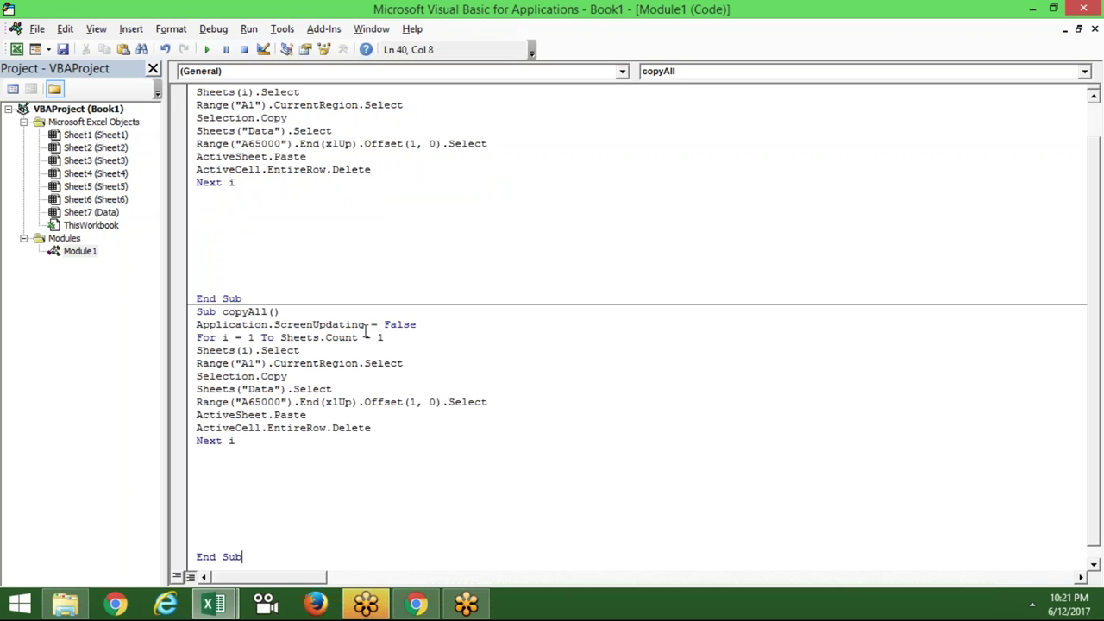
Rename the duplicate to copyAll_1 and select its Sheets(i) reference
click(267, 312)
text(1)
click(249, 350)
drag(313, 350, 222, 350)
click(222, 350)
click(255, 351)
drag(256, 350, 194, 351)
key(ctrl+c)
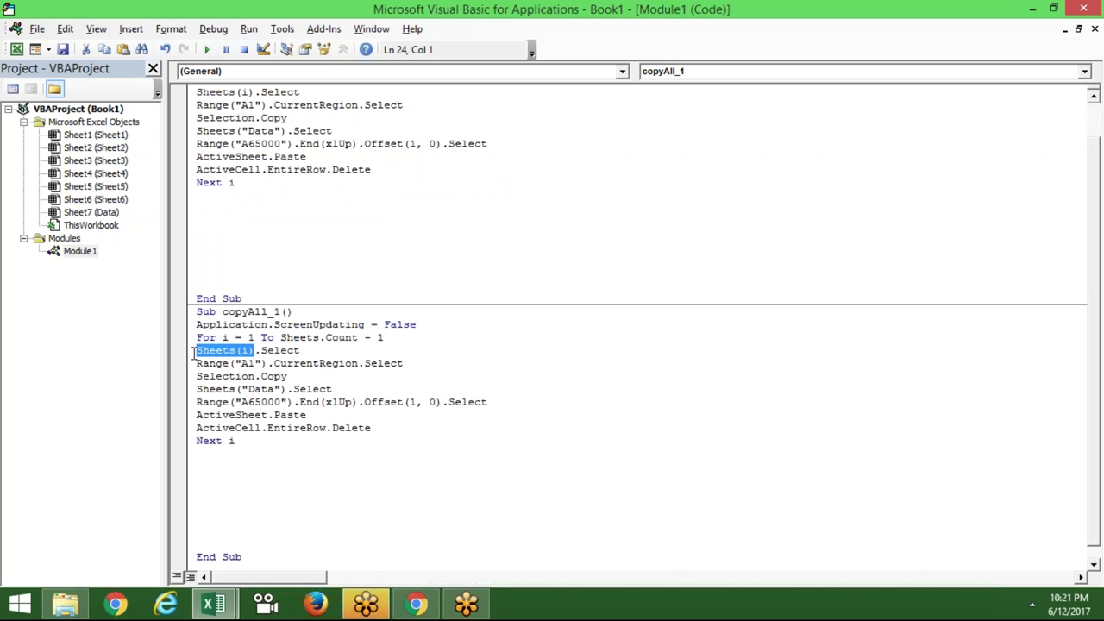
Move Sheets(i) in front of Range("A1") and change that line's .Select to .Copy
key(Delete)
key(Delete)
key(Delete)
key(Delete)
key(Delete)
key(Delete)
key(Delete)
key(Delete)
key(Delete)
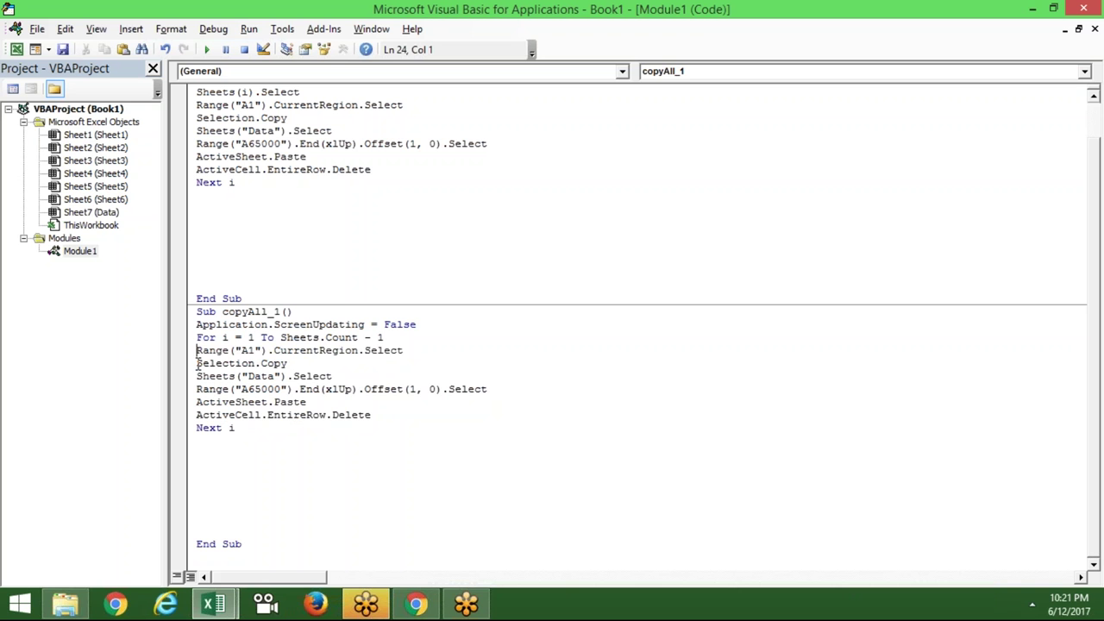
key(ctrl+v)
text(.)
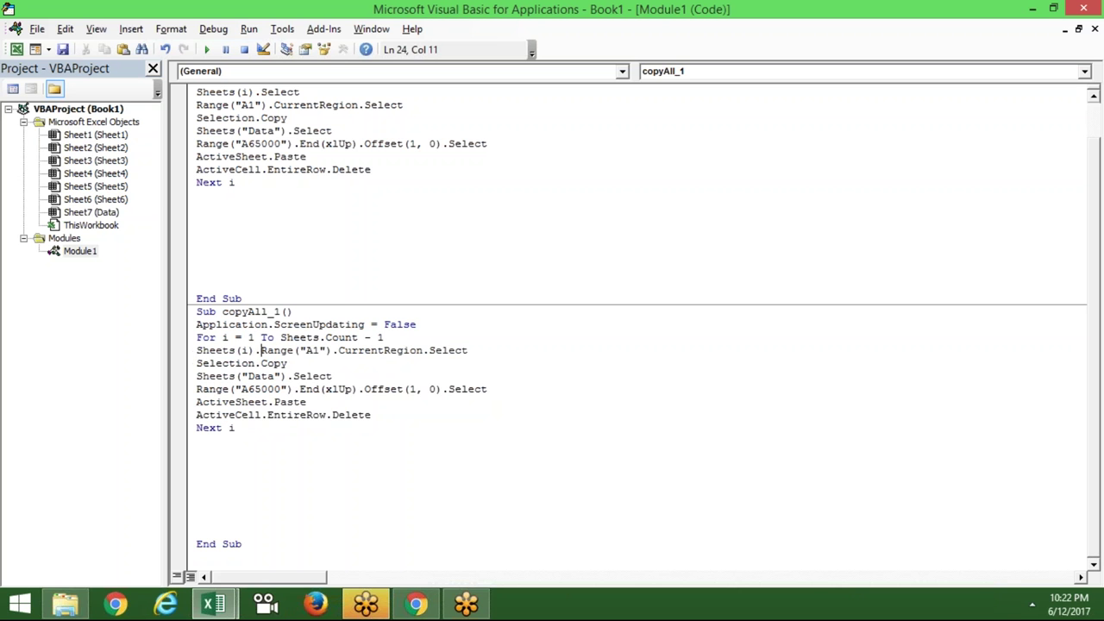
click(288, 415)
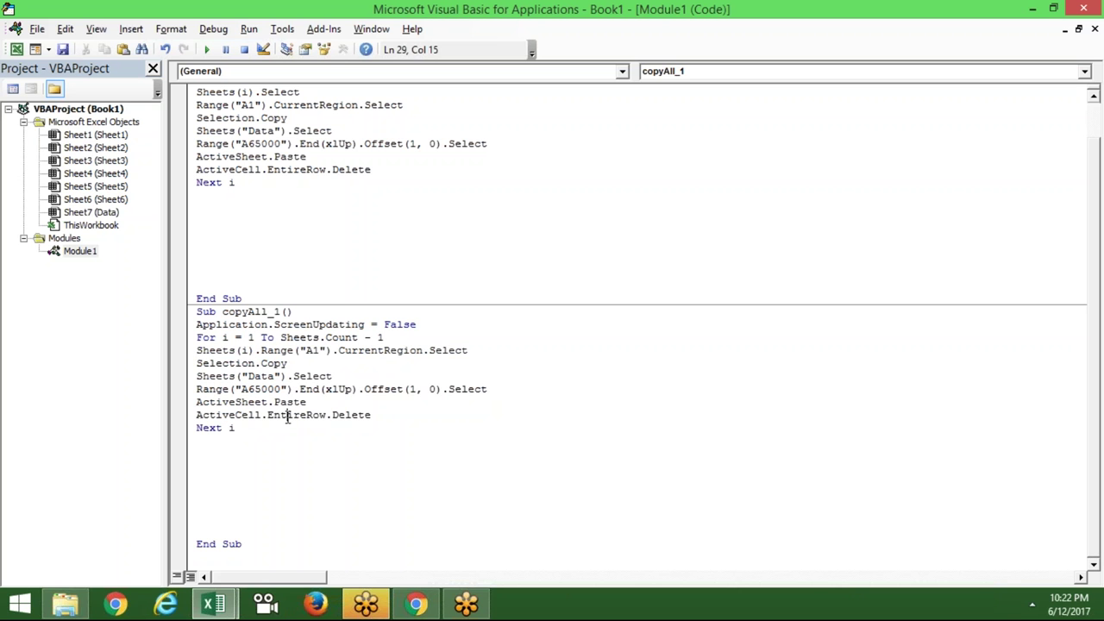
click(496, 352)
key(BackSpace)
key(BackSpace)
key(BackSpace)
key(BackSpace)
key(BackSpace)
text(.copy)
click(456, 404)
Delete the Selection.Copy line, undoing an accidental overwrite of the Sheets("Data").Select line
drag(293, 365, 193, 366)
key(Delete)
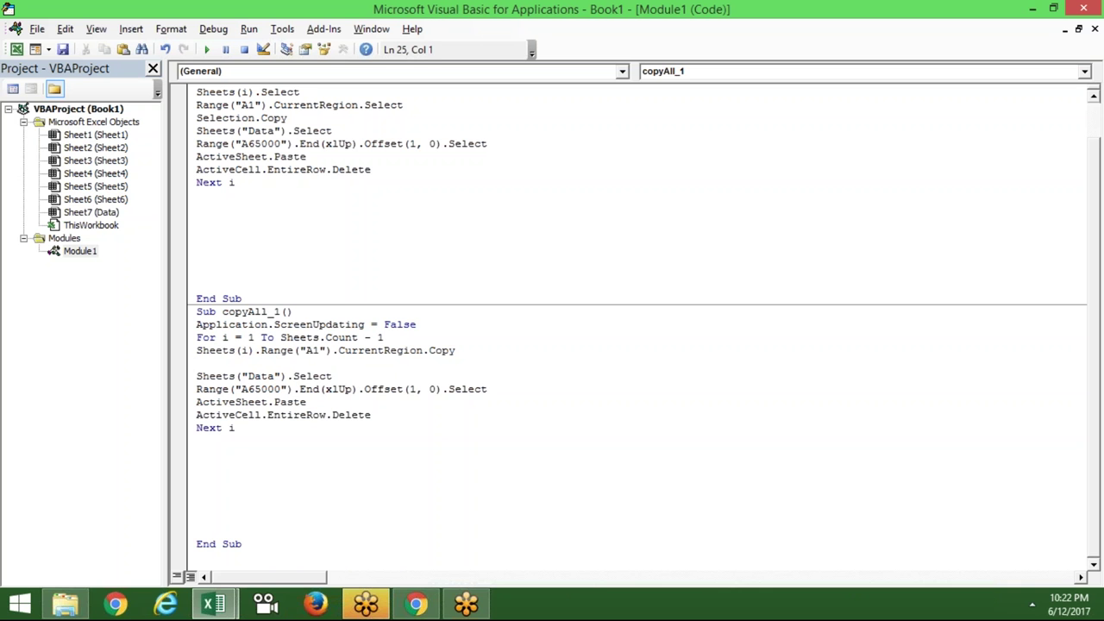
drag(332, 376, 197, 377)
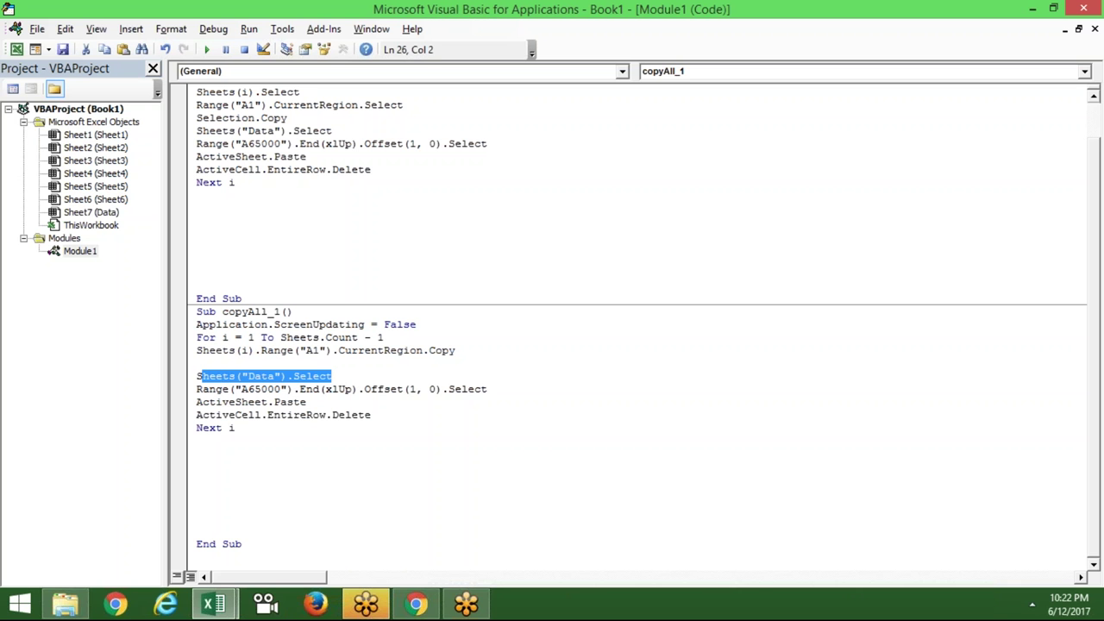
text(S)
key(ctrl+z)
click(254, 427)
Copy the Sheets("Data") reference in front of Range("A65000") on the destination line
drag(286, 376, 198, 379)
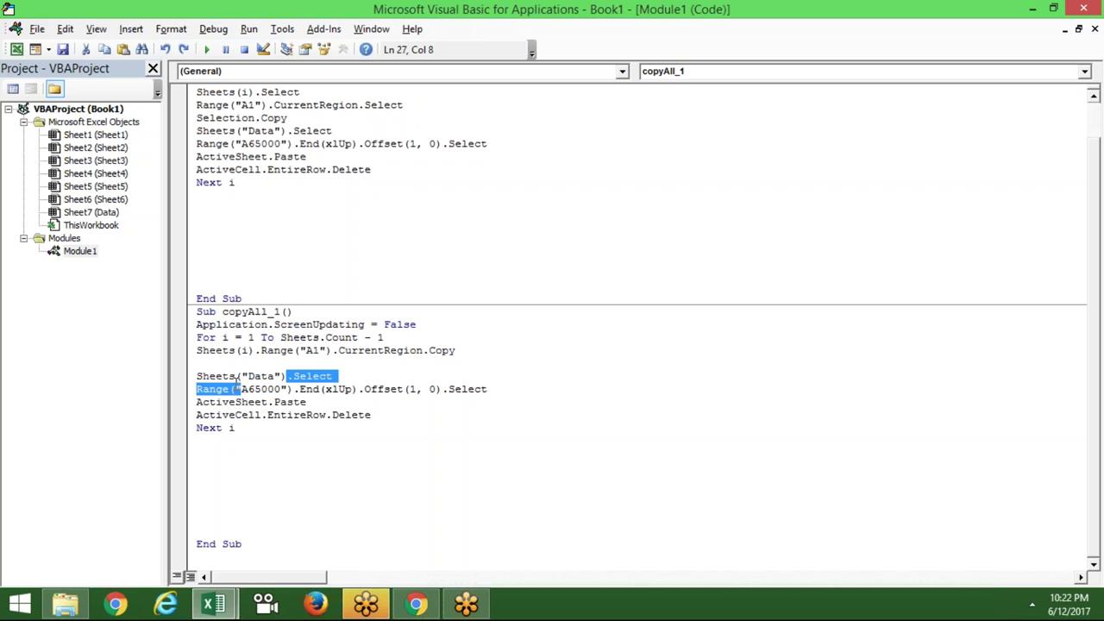
key(ctrl+c)
click(198, 389)
key(ctrl+v)
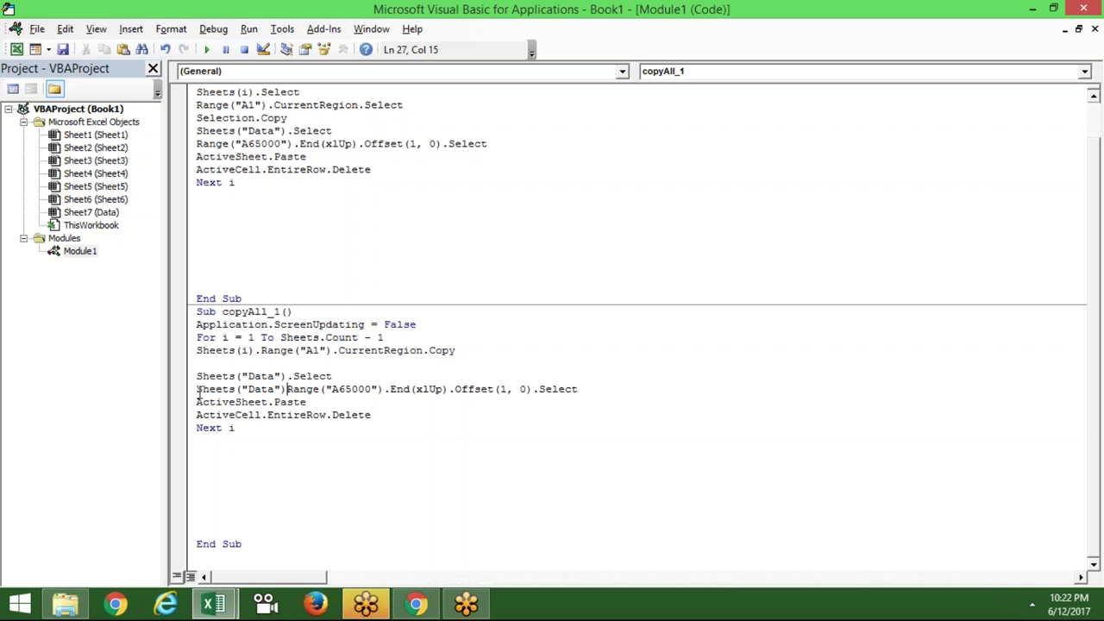
text(.)
click(541, 459)
double_click(313, 403)
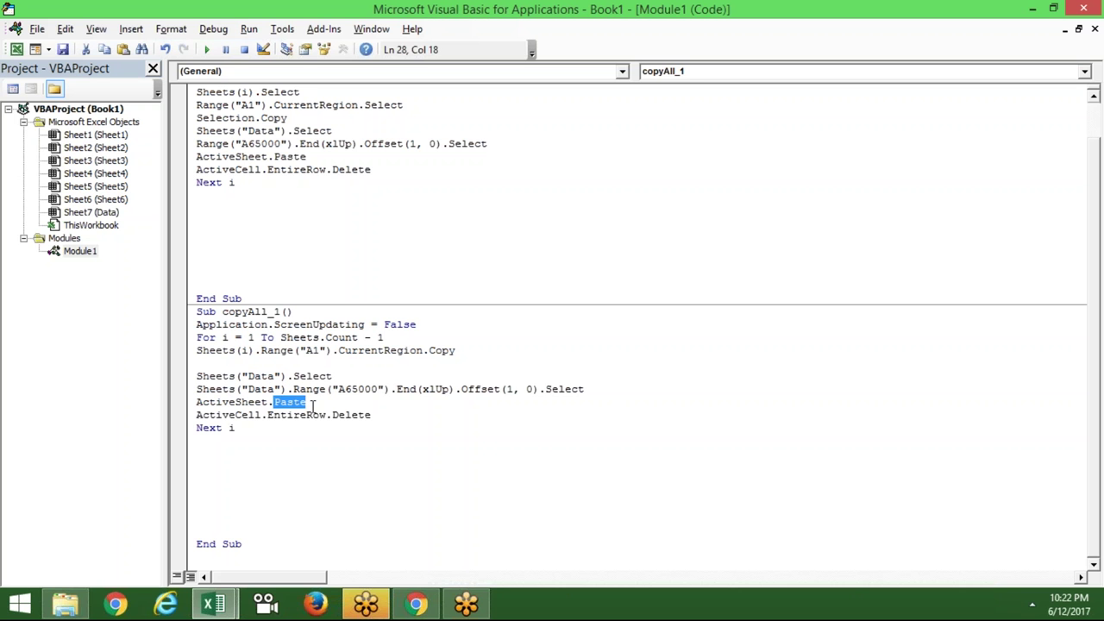
click(608, 390)
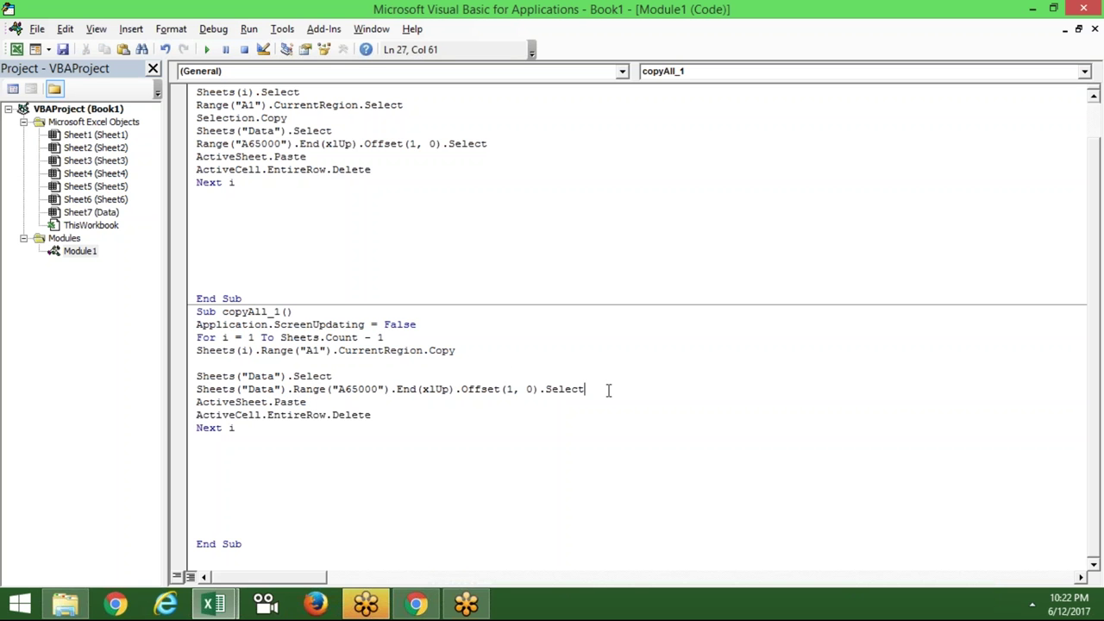
Replace .Select on the destination line with a first, misspelled attempt at PasteSpecial
key(BackSpace)
key(BackSpace)
key(BackSpace)
Correct the misspelled method name so the destination line ends in .PasteSpecial
key(BackSpace)
key(BackSpace)
key(BackSpace)
key(BackSpace)
text(pastespcial)
click(611, 437)
click(603, 389)
key(Delete)
text(a)
click(609, 417)
click(611, 390)
key(Right)
key(BackSpace)
key(BackSpace)
key(BackSpace)
key(BackSpace)
text(eisal)
click(607, 419)
click(610, 391)
double_click(627, 390)
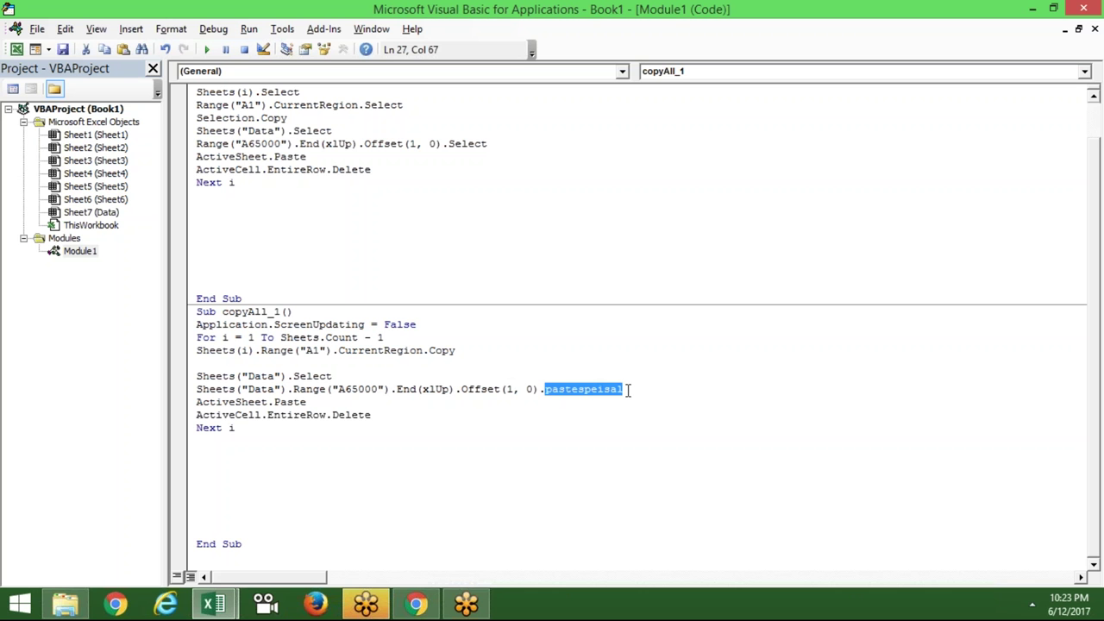
click(630, 391)
key(BackSpace)
key(BackSpace)
key(BackSpace)
key(BackSpace)
key(BackSpace)
key(BackSpace)
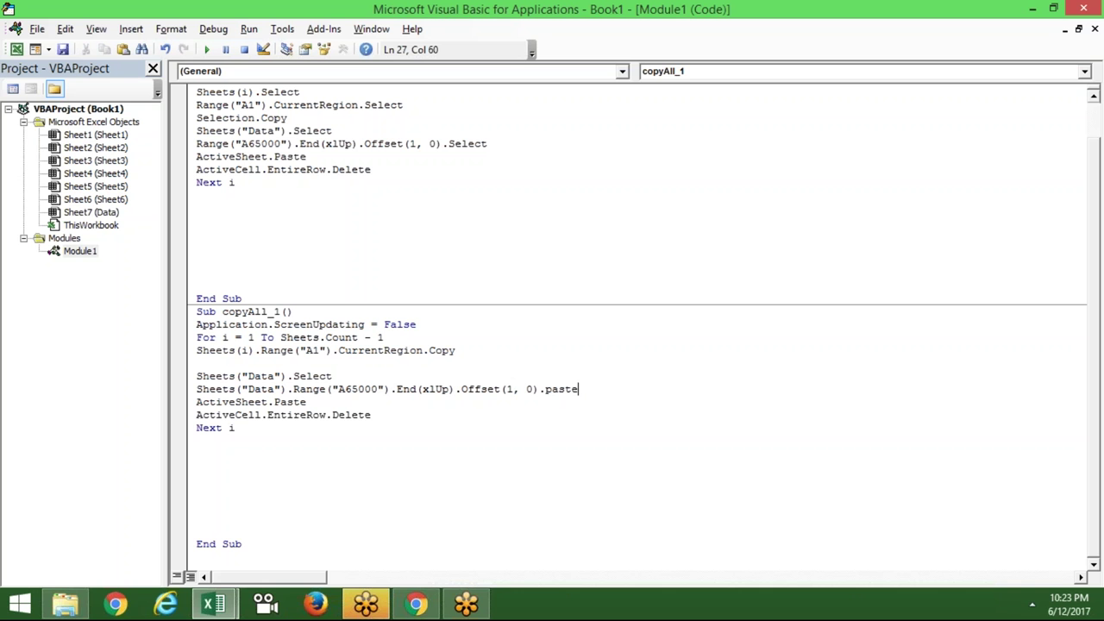
text(steSpecial)
click(629, 412)
Delete the ActiveSheet.Paste line and the blank line before Sheets("Data").Select, then return to Excel
double_click(550, 389)
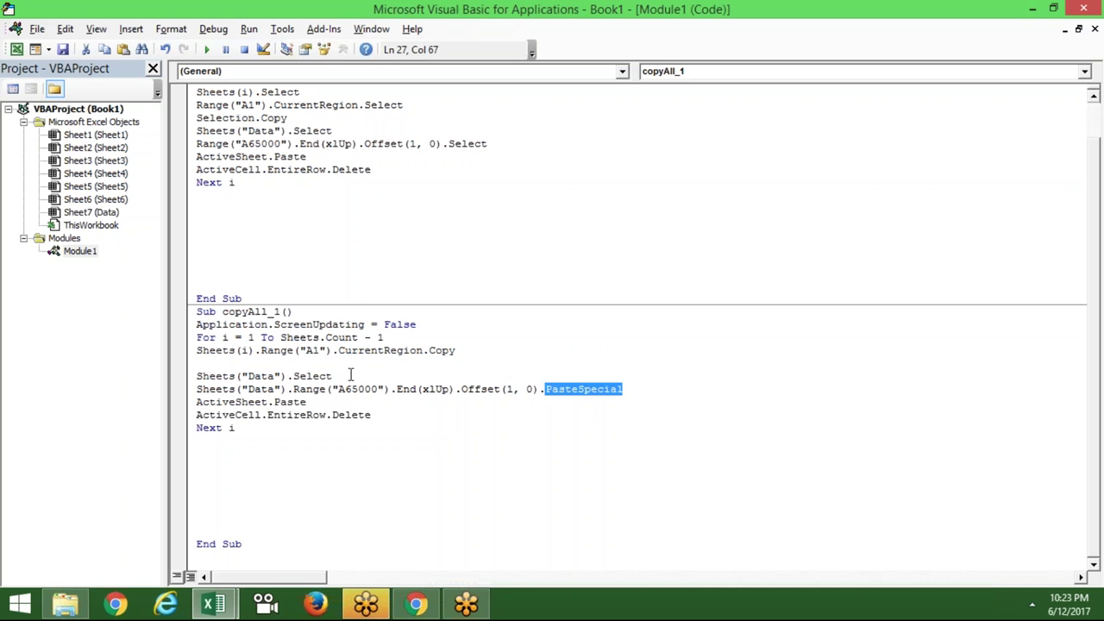
click(334, 393)
drag(328, 402, 186, 404)
key(Delete)
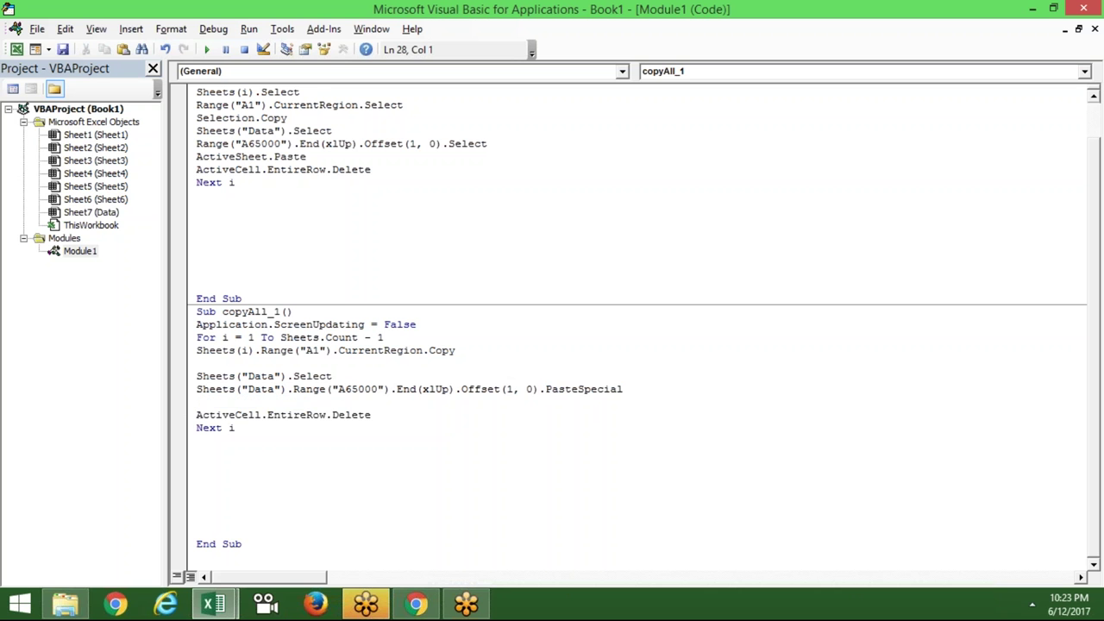
key(Delete)
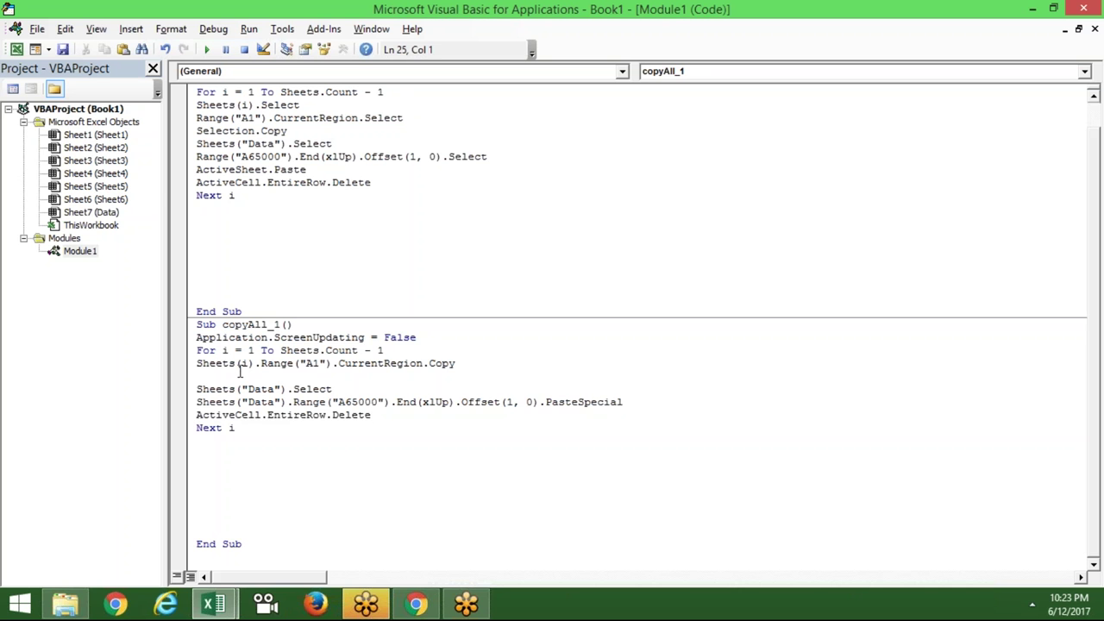
key(Delete)
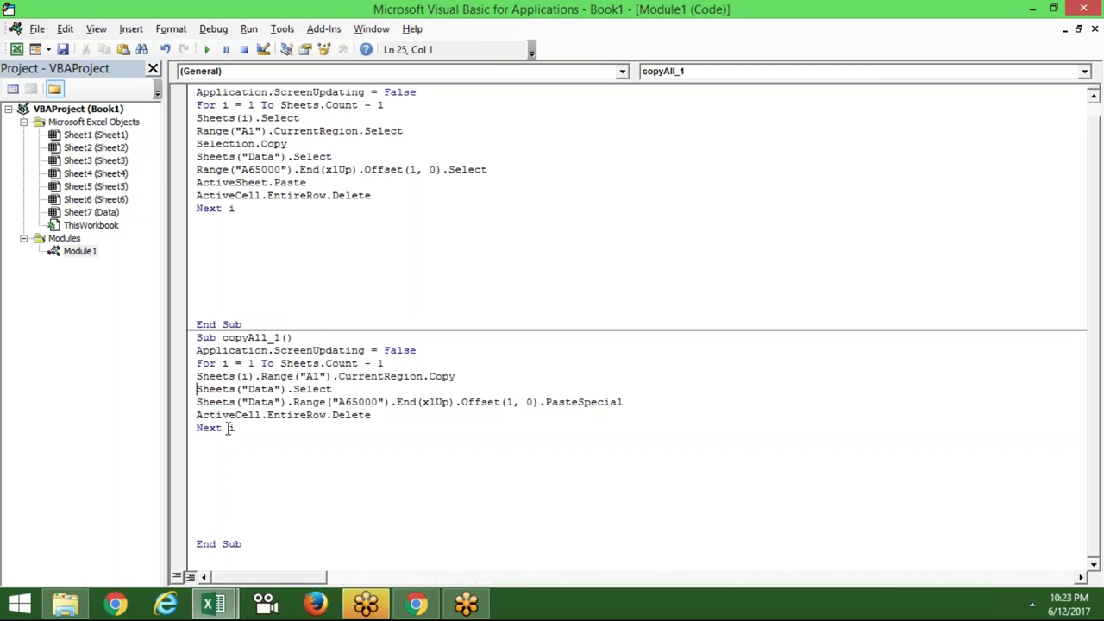
key(alt+F11)
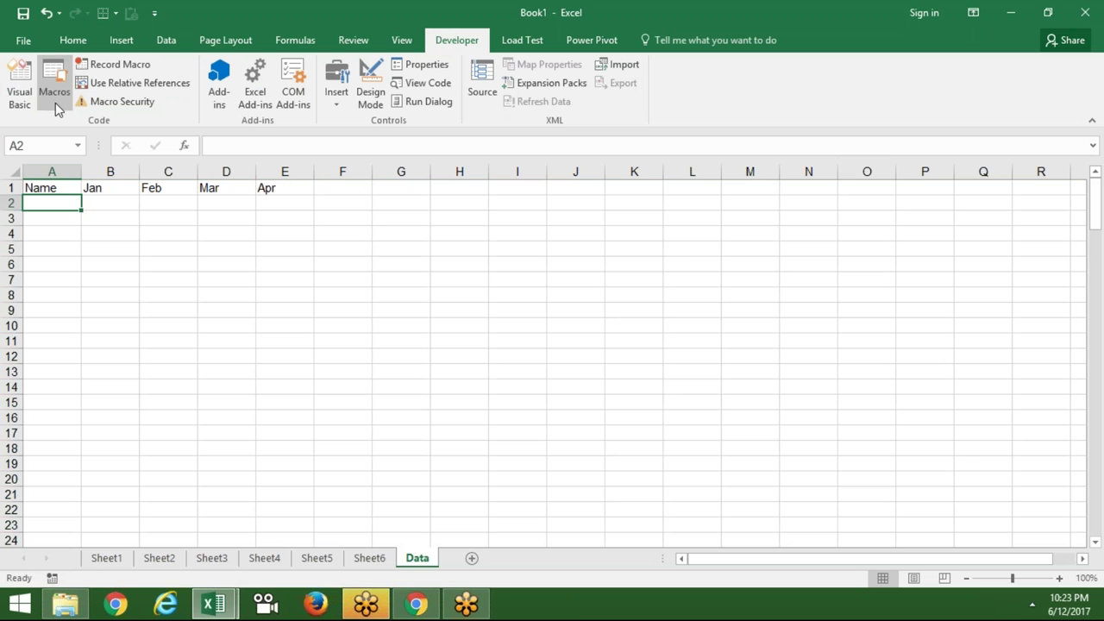
Run copyAll_1 from the Macros list, briefly check its code, and return to the workbook
click(55, 103)
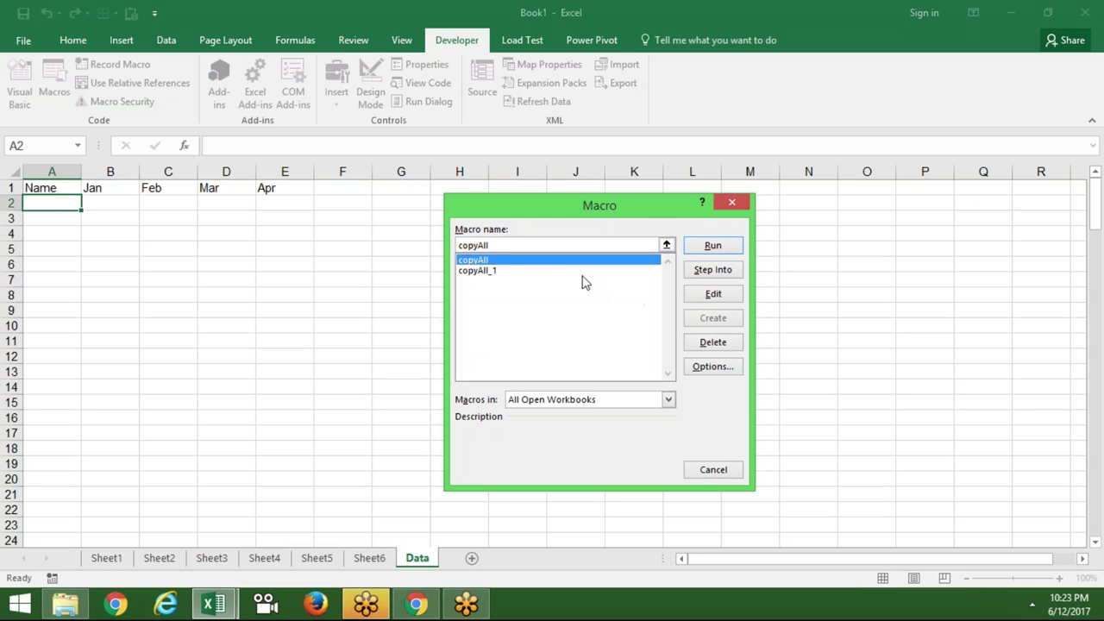
click(479, 271)
click(713, 246)
key(alt+F11)
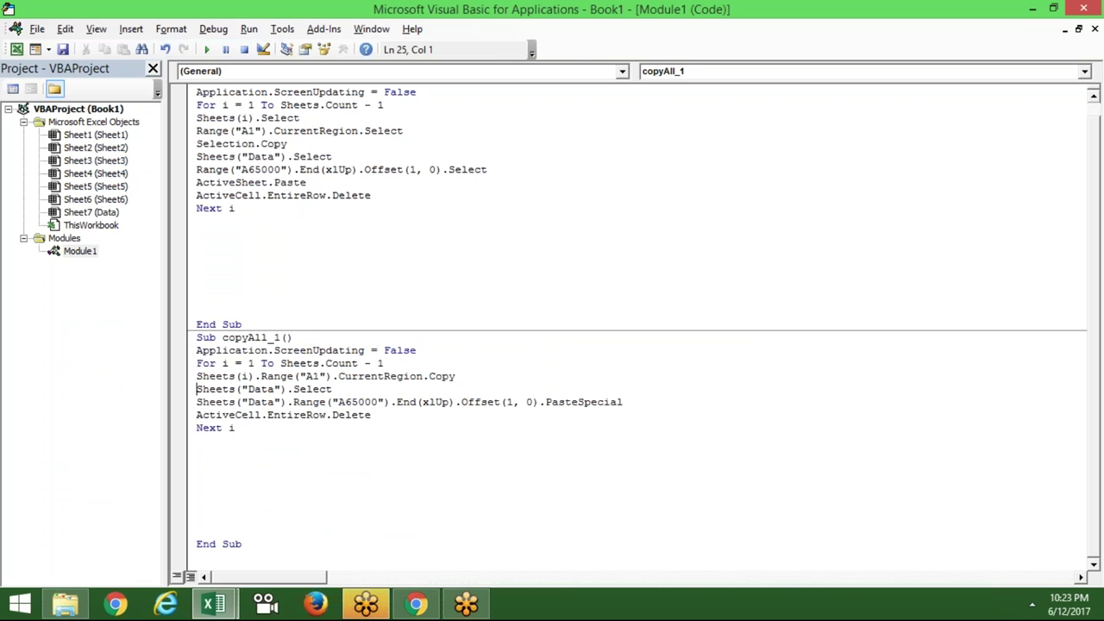
click(276, 402)
key(alt+F11)
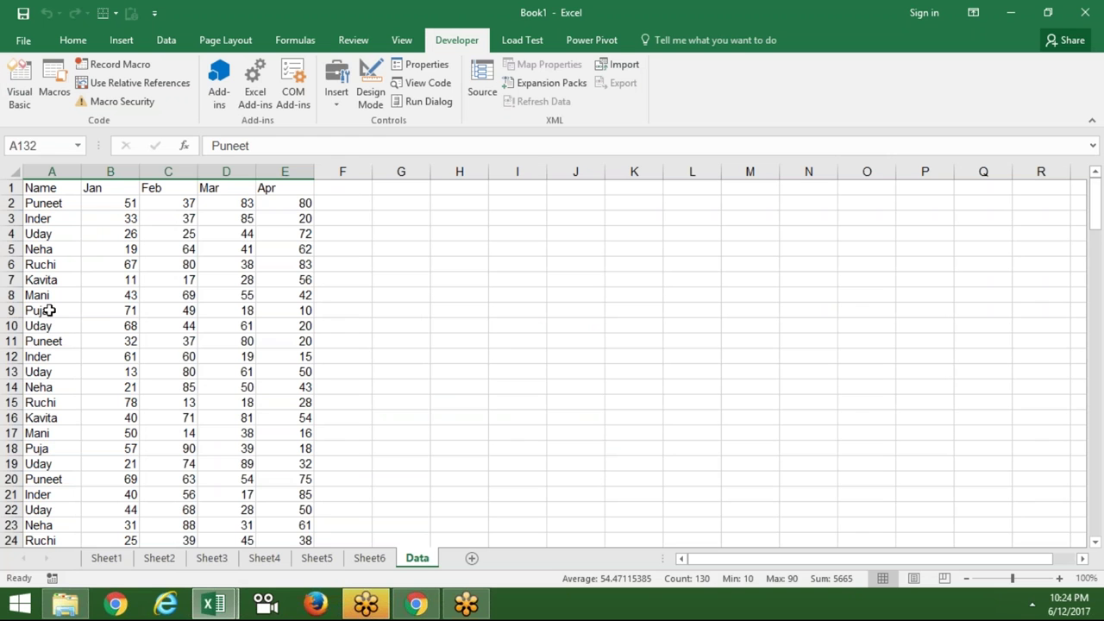
Clear the name selection and step back through the sheet tabs from Sheet6 to Sheet1
drag(52, 311, 51, 326)
drag(55, 402, 51, 509)
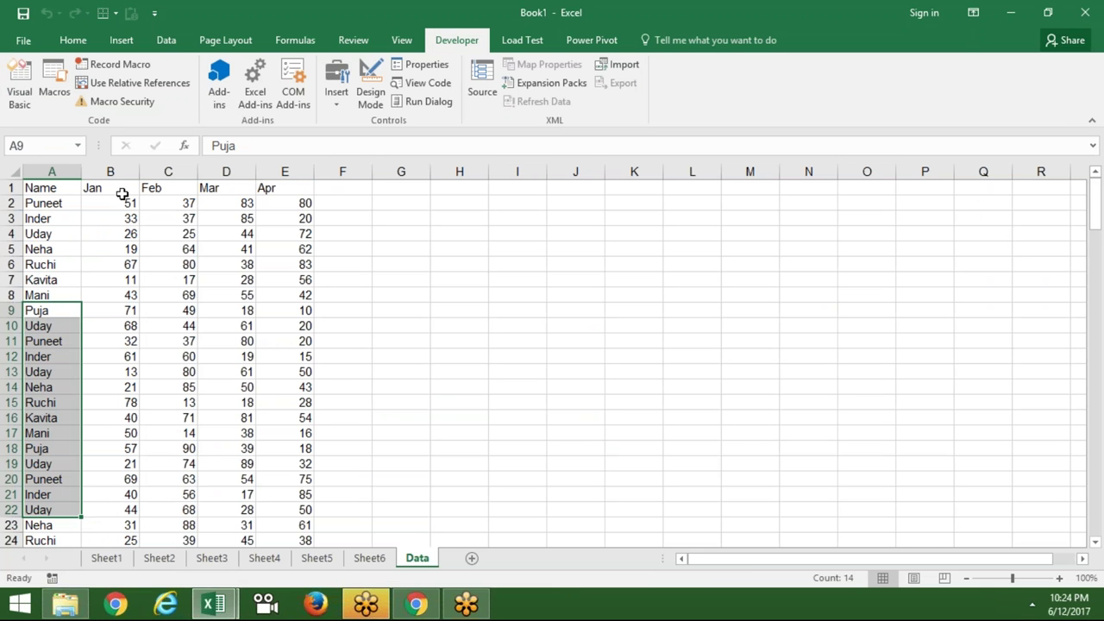
click(113, 188)
click(367, 556)
click(317, 558)
click(264, 558)
click(212, 558)
click(164, 559)
click(106, 559)
Insert four blank rows above Sheet1's table so its headers start at row 5
click(12, 189)
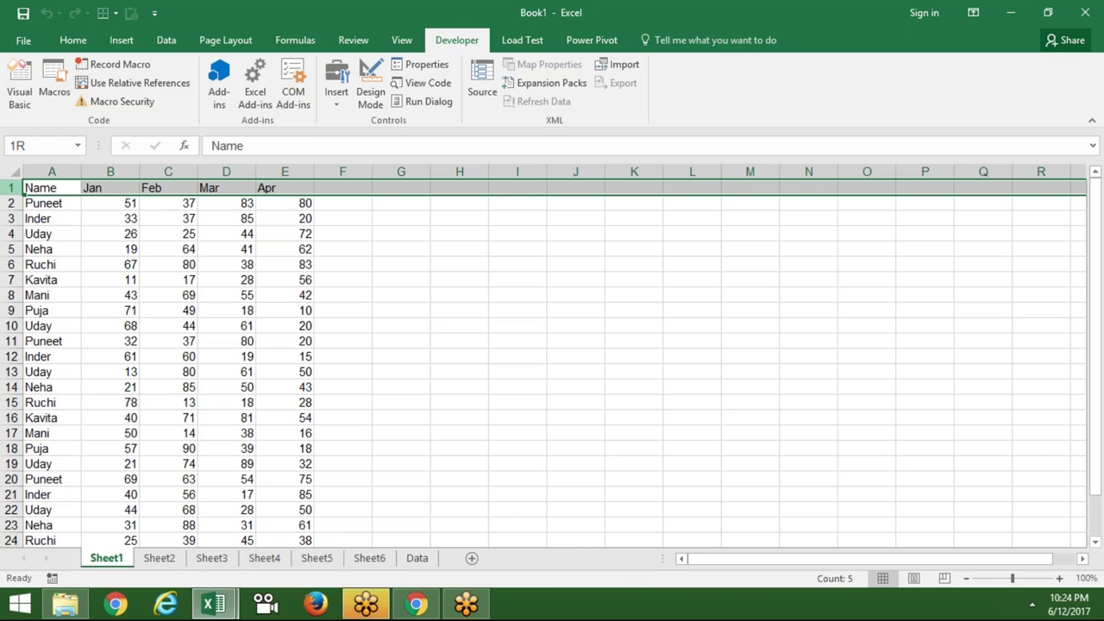
key(ctrl+shift+plus)
key(ctrl+shift+plus)
key(ctrl+shift+plus)
key(ctrl+shift+plus)
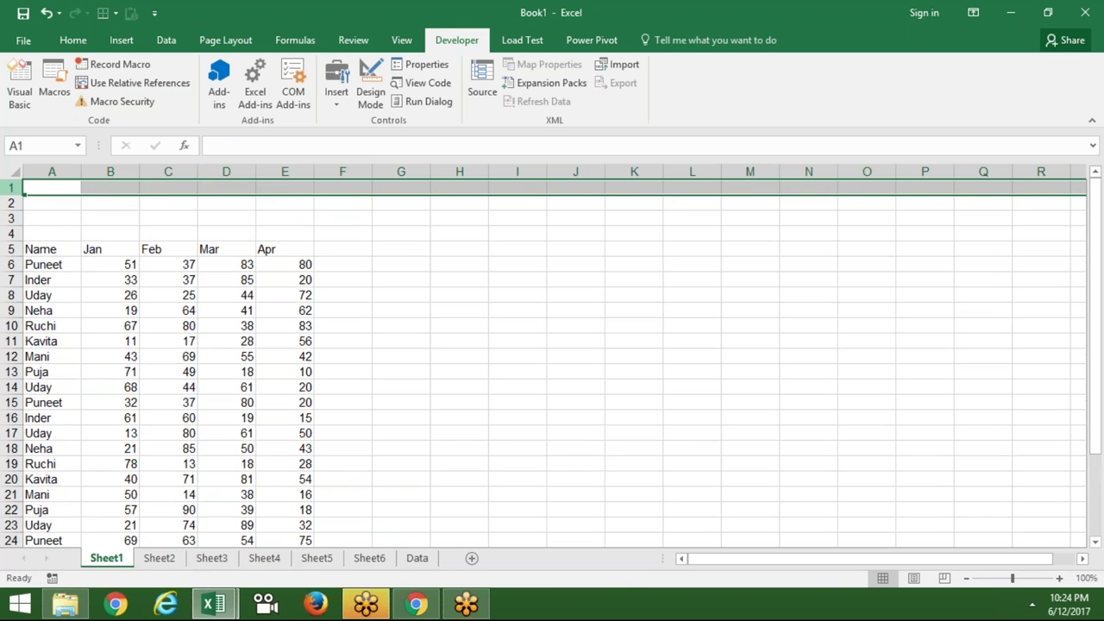
click(84, 267)
click(58, 281)
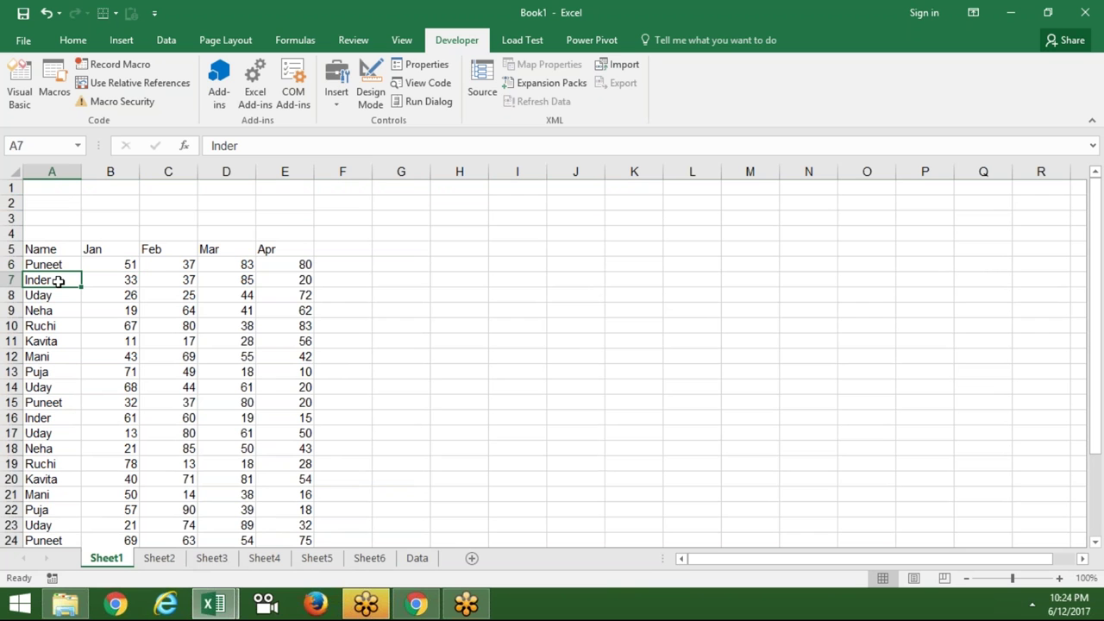
click(78, 359)
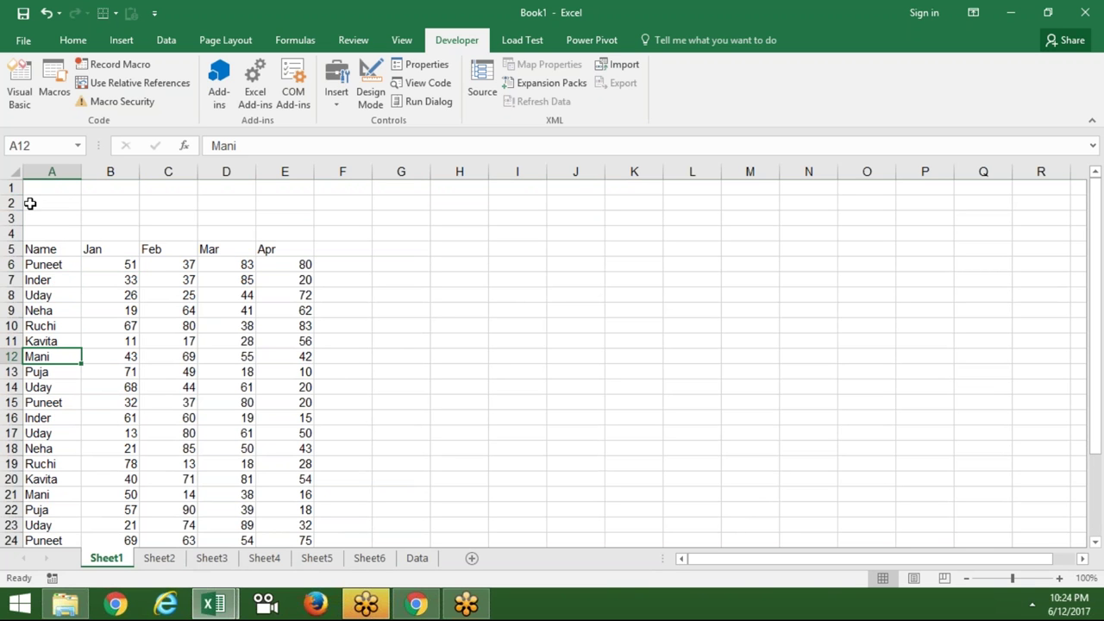
click(55, 186)
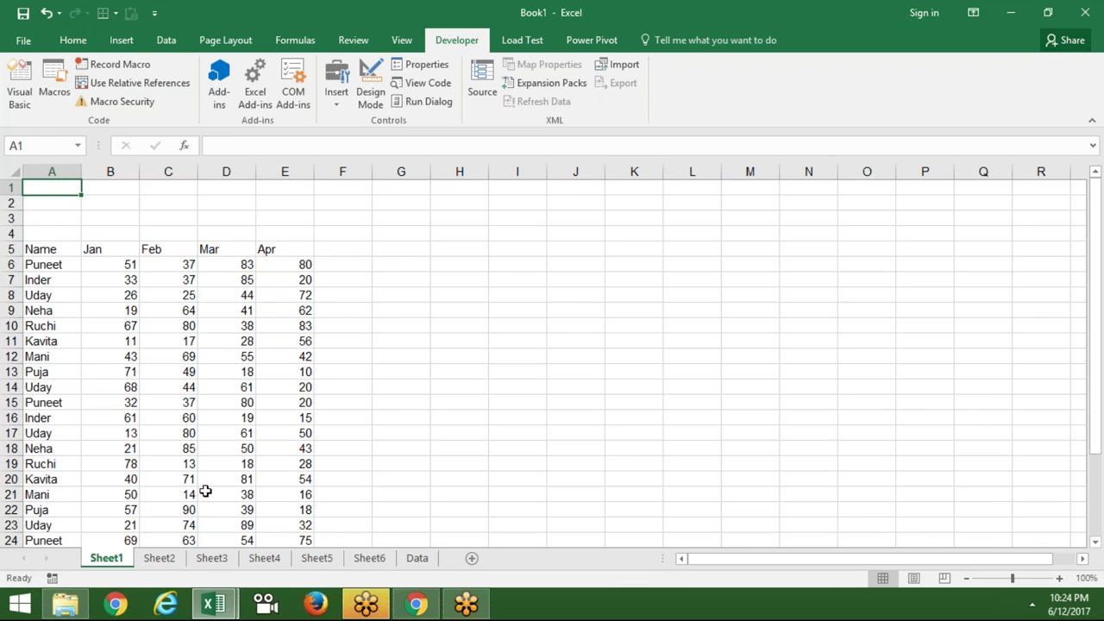
click(67, 496)
scroll(67, 496, down, 3)
scroll(67, 495, down, 2)
key(alt+F11)
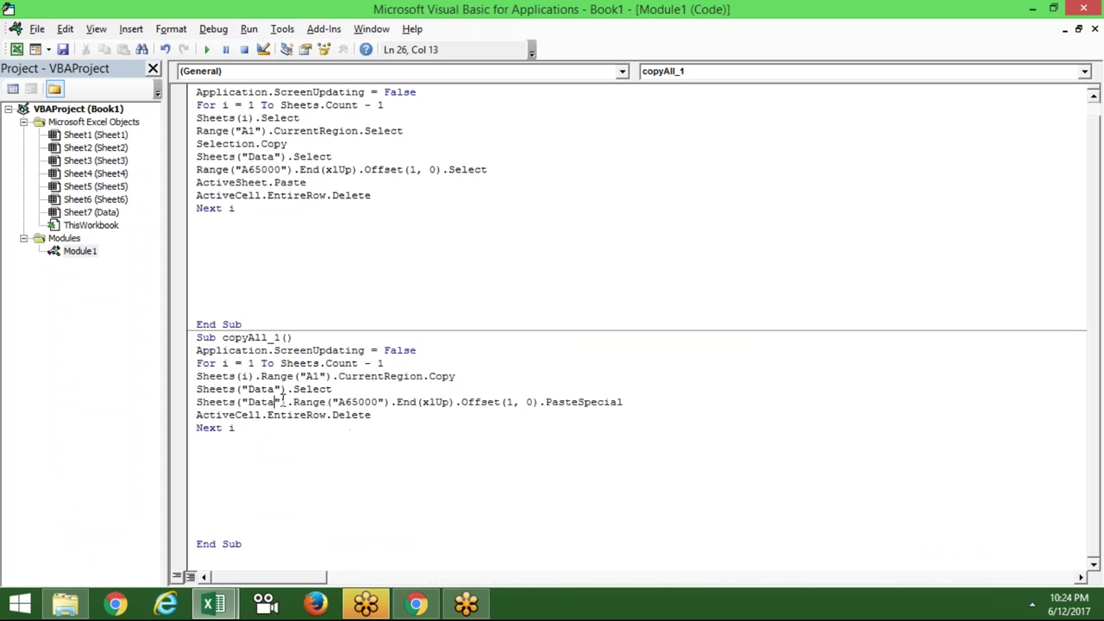
Change the copy line's Range("A1") to Range("A65000").End(xlUp) and switch back to Excel
click(365, 402)
double_click(316, 376)
click(321, 377)
key(BackSpace)
text(65000)
click(359, 376)
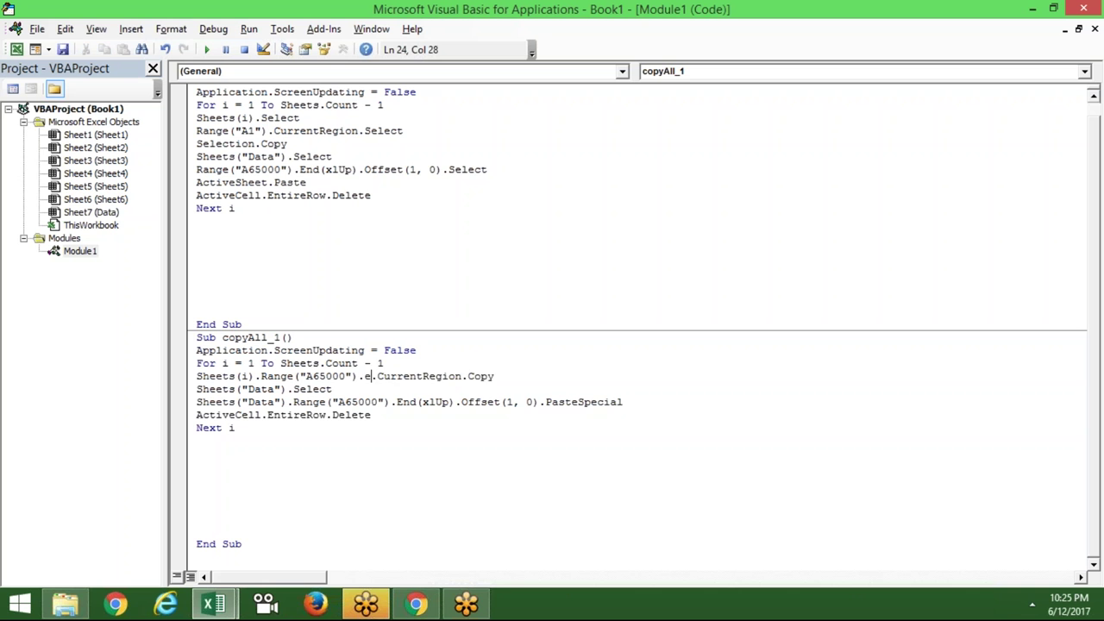
text(.)
key(BackSpace)
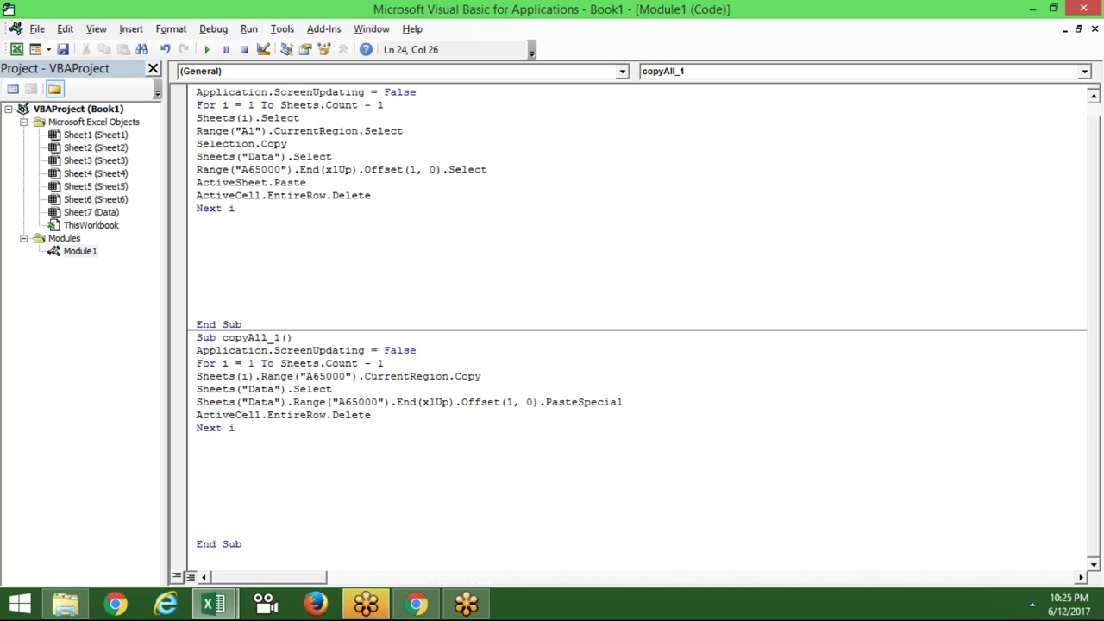
text(.end)
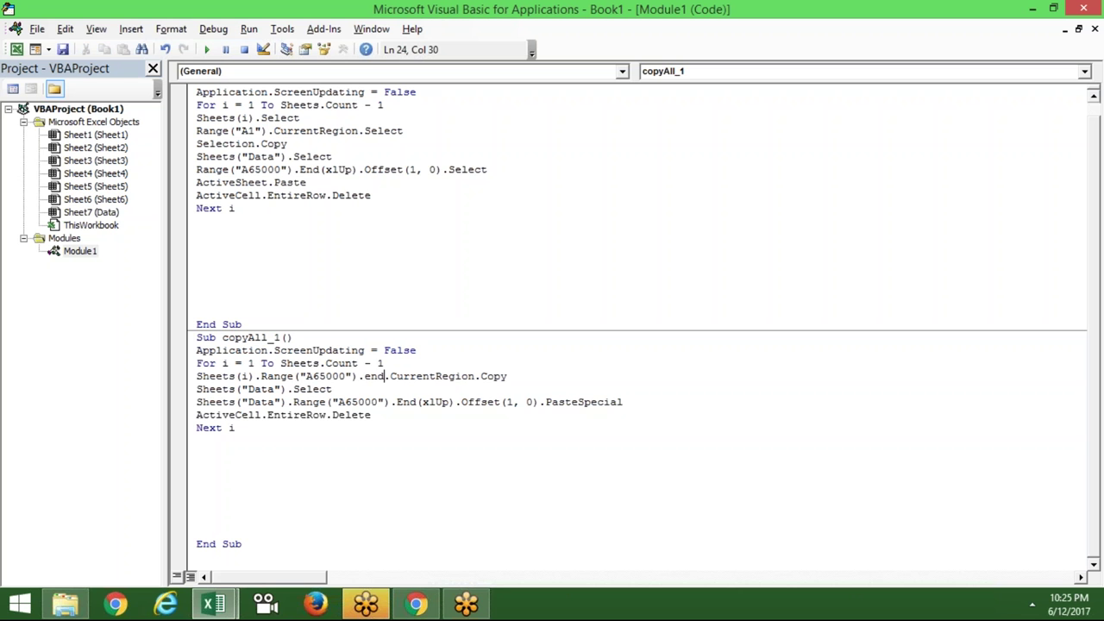
text((xlup))
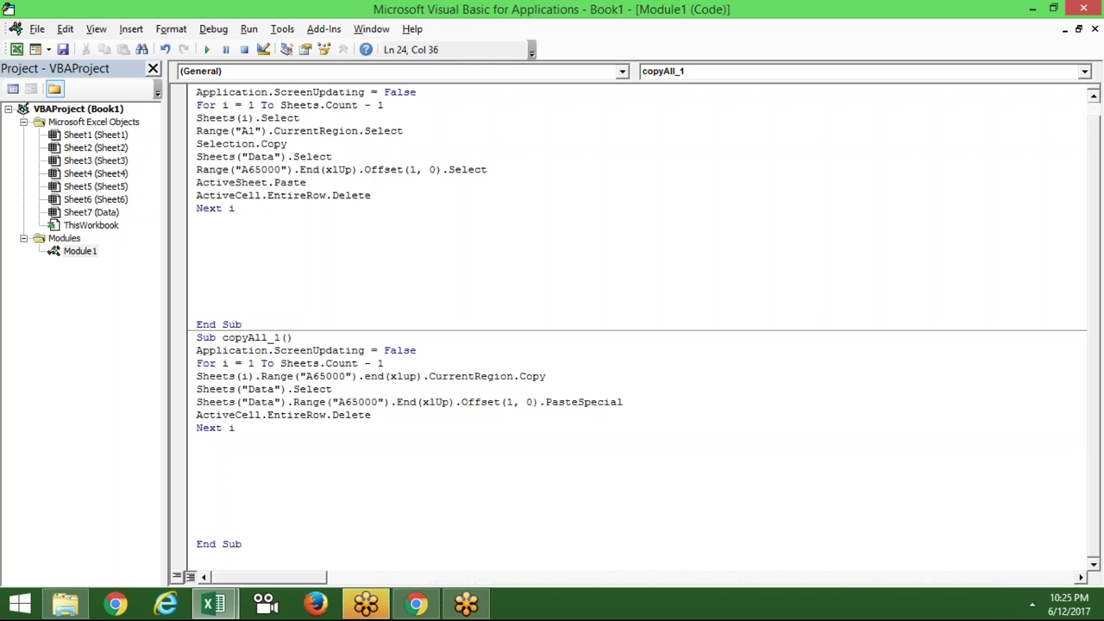
click(365, 402)
key(alt+Tab)
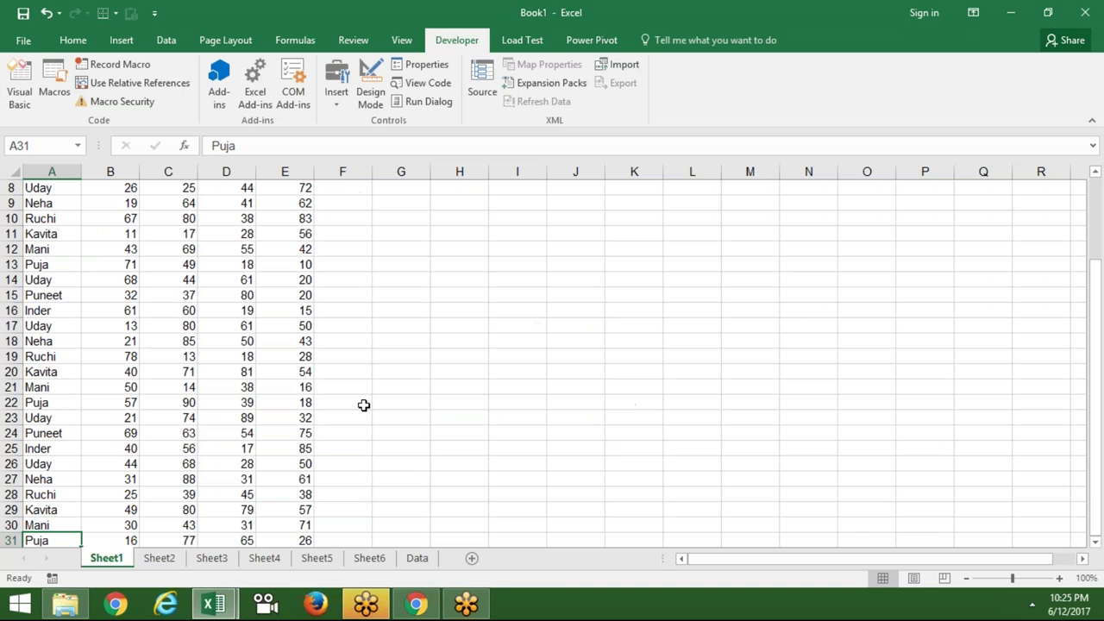
Delete the blank rows 1–4 above Sheet1's table
key(ctrl+Up)
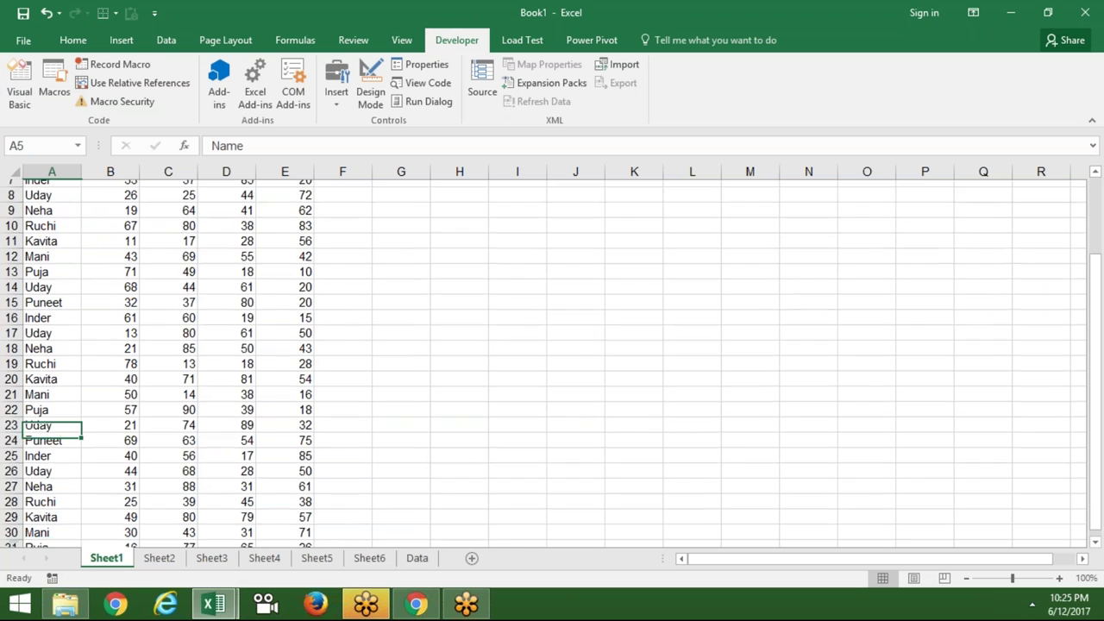
key(ctrl+Up)
key(Down)
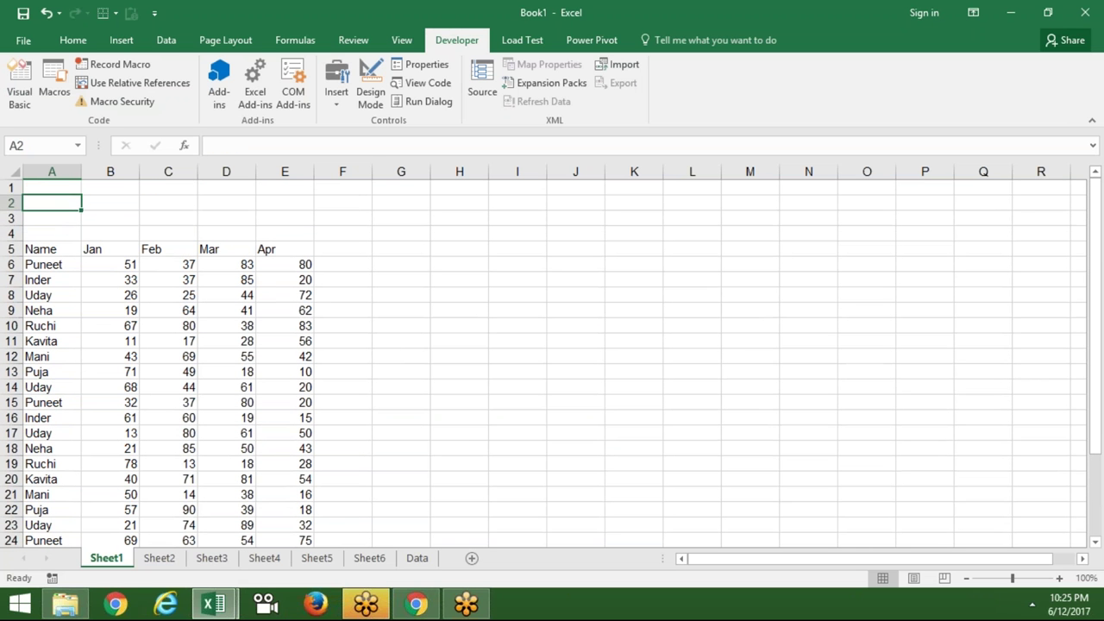
key(Down)
key(Down)
key(Down)
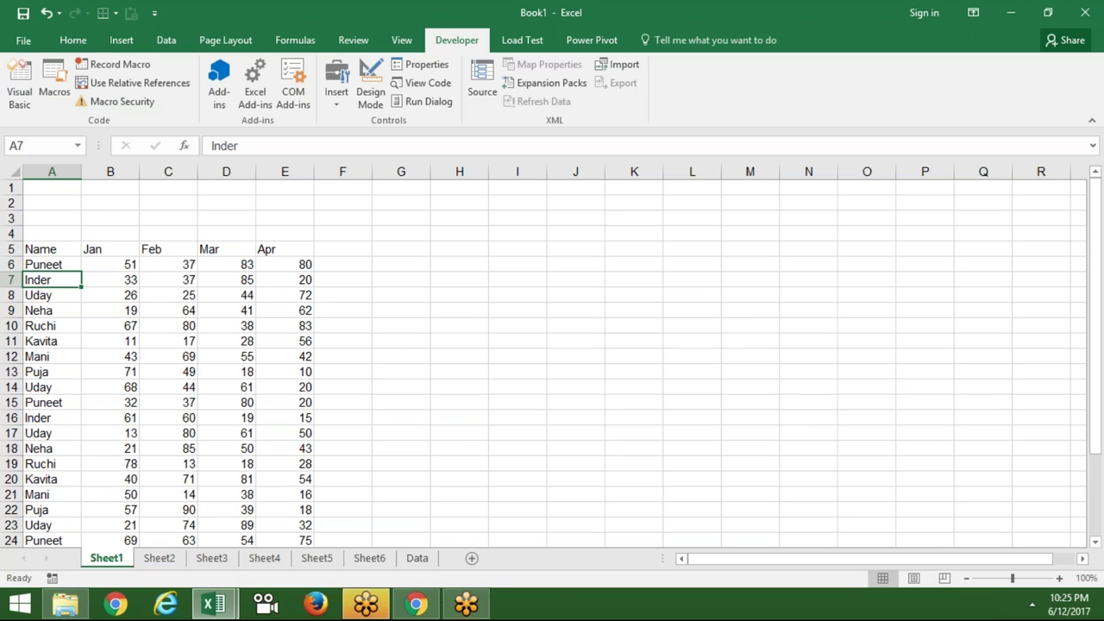
key(Down)
key(Down)
key(Down)
key(Down)
key(Down)
key(Down)
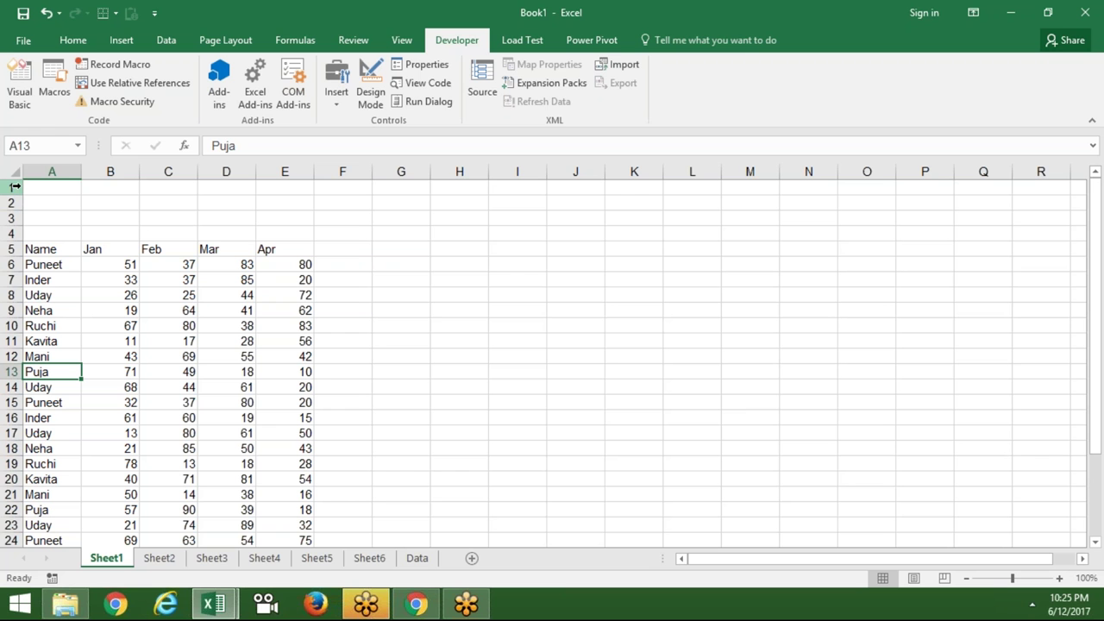
drag(13, 187, 13, 235)
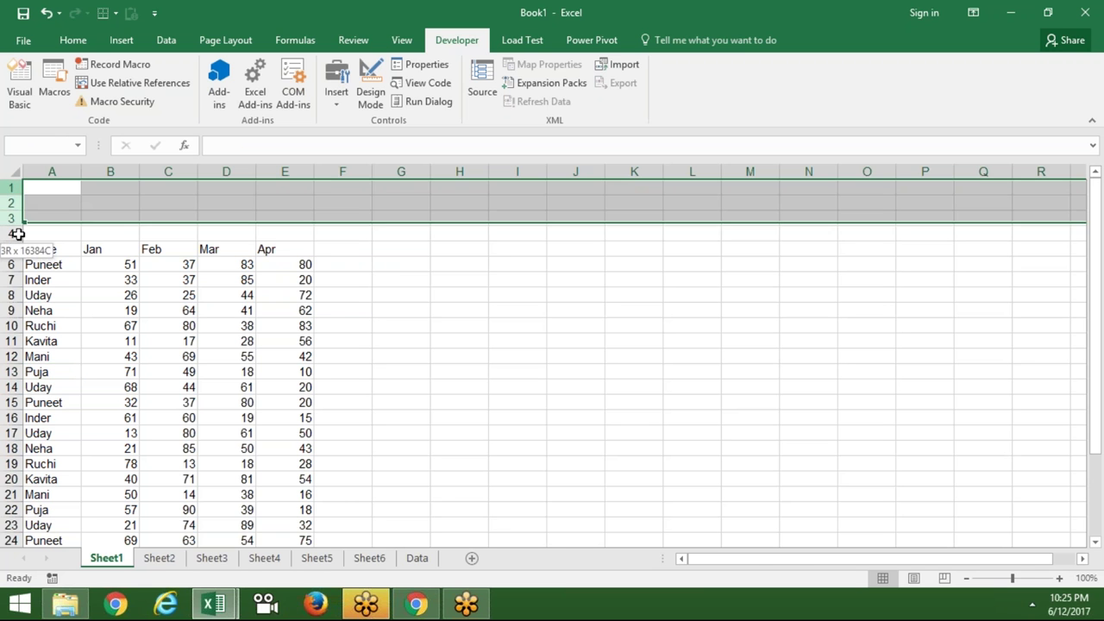
key(ctrl+minus)
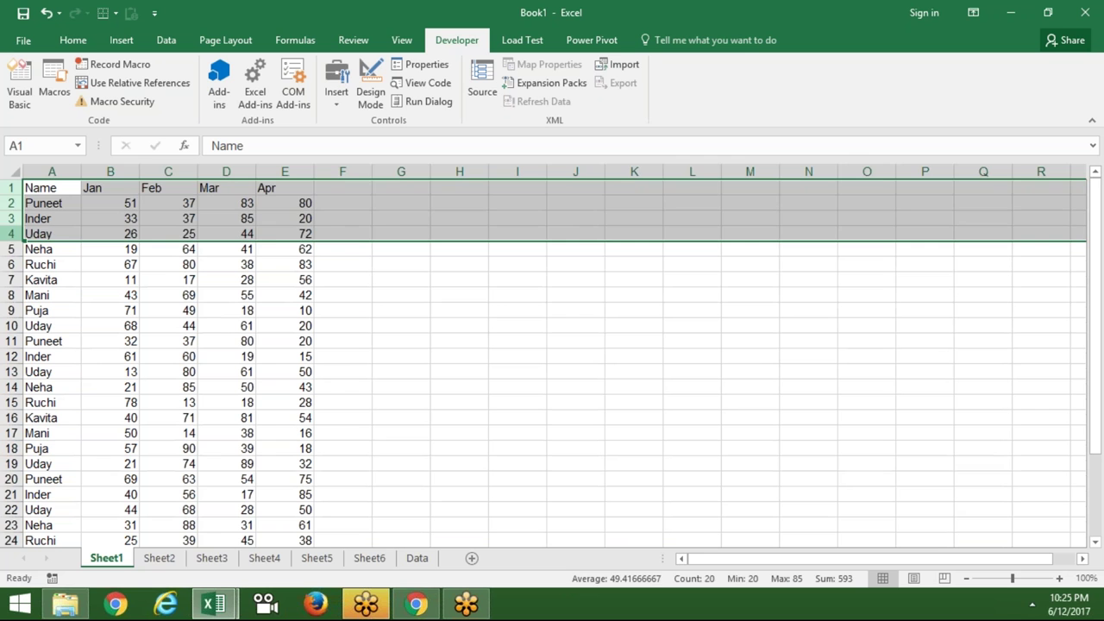
click(41, 340)
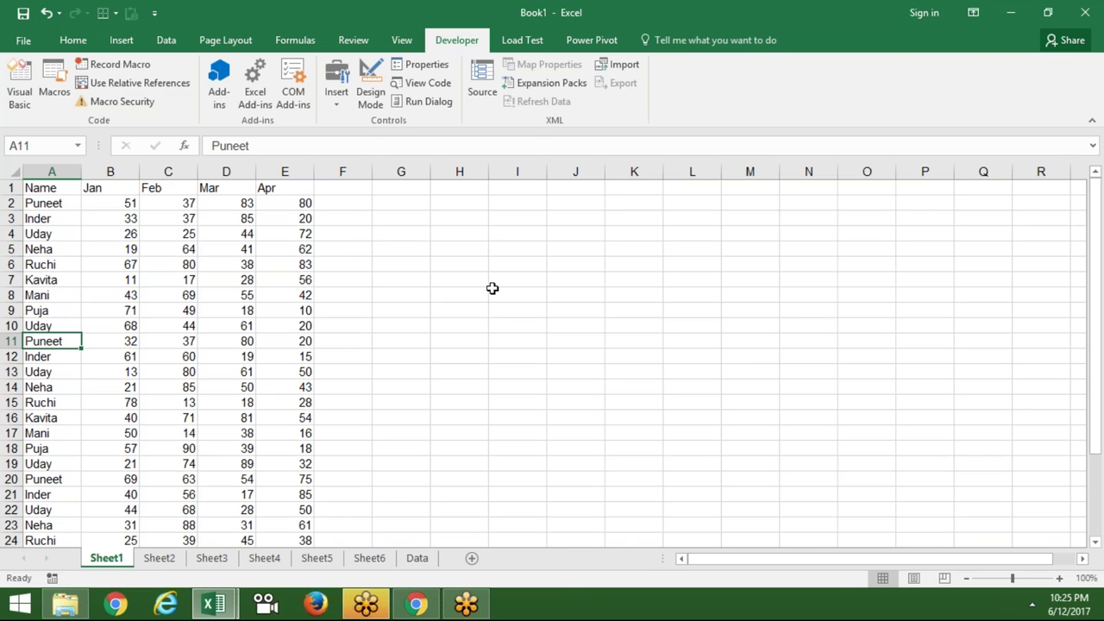
Check Sheet2's data table, then remove a stray space from the A65000 reference in the code
key(alt+F11)
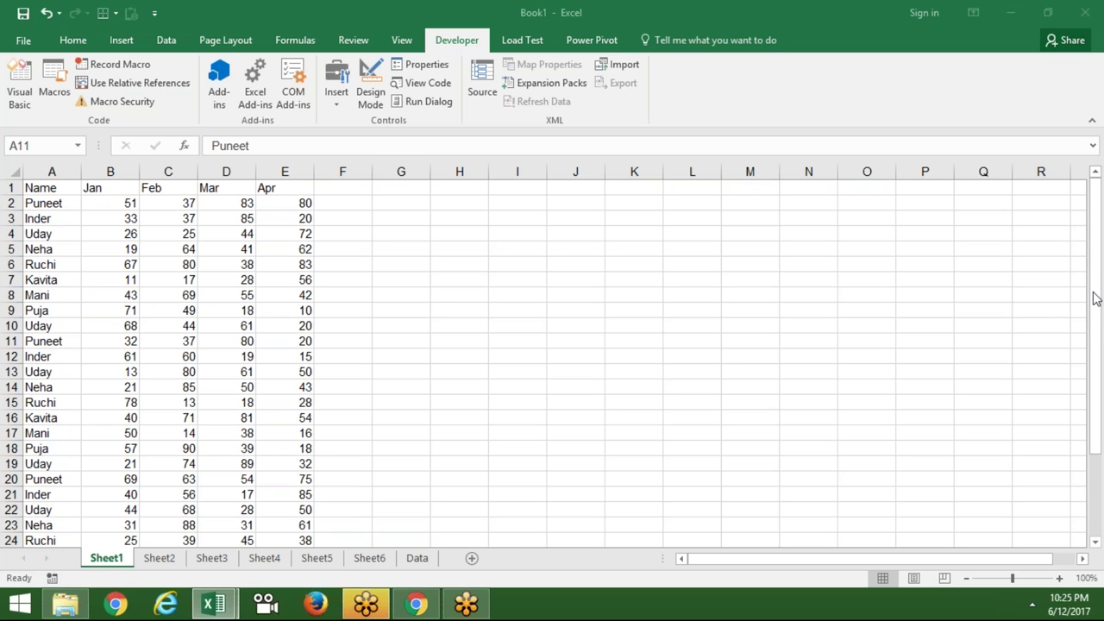
key(alt+F11)
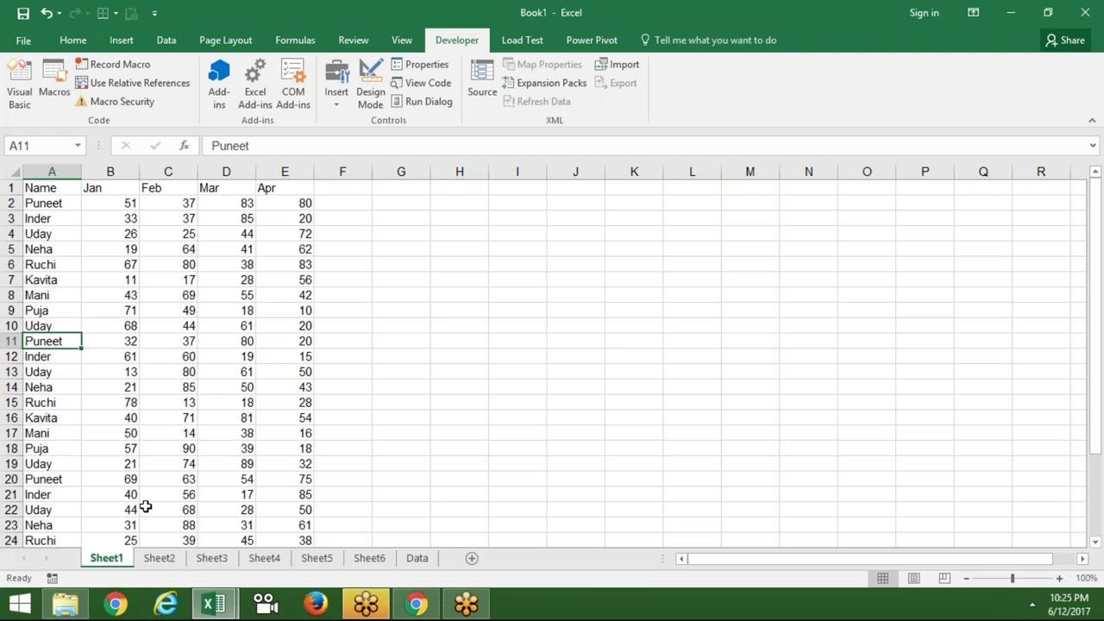
click(160, 559)
key(ctrl+a)
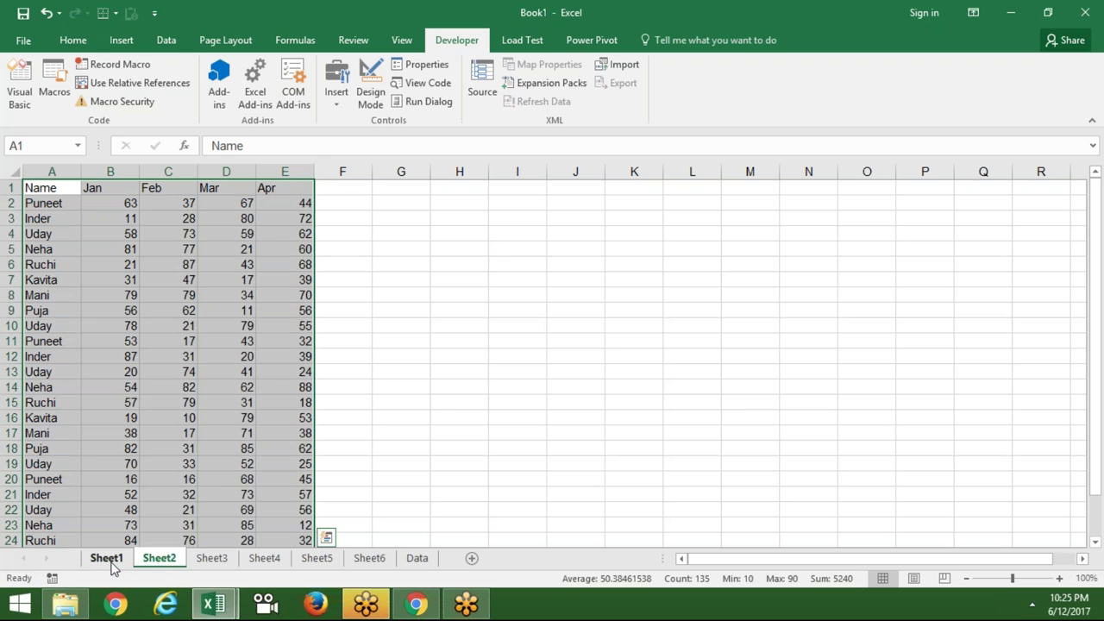
click(106, 558)
key(alt+F11)
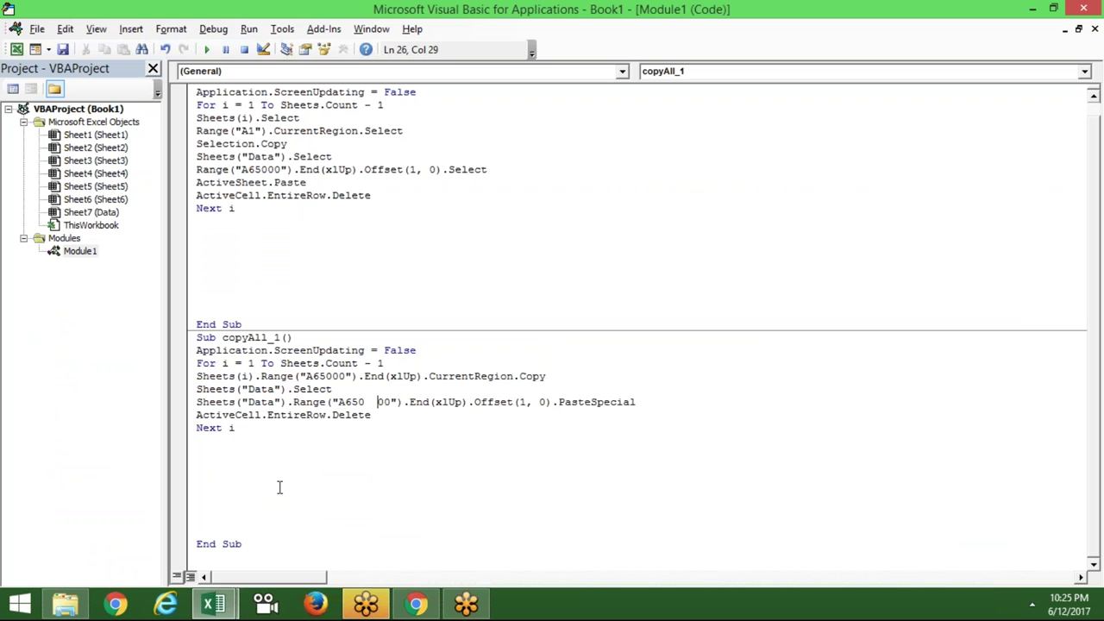
key(BackSpace)
click(335, 248)
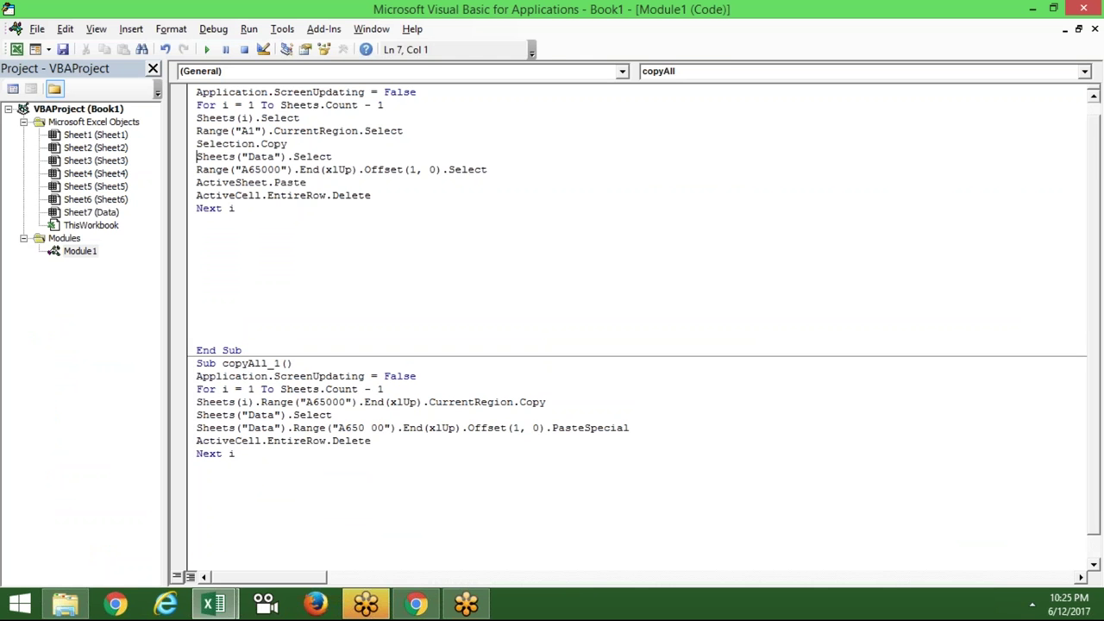
key(alt+F11)
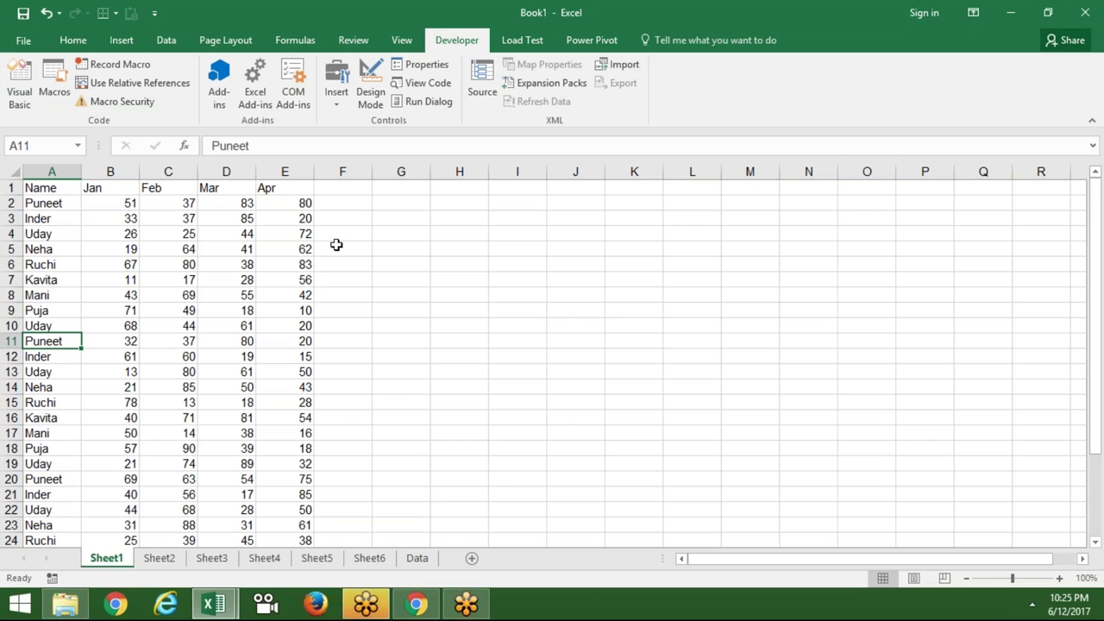
Add a Sheet_Name header in cell F1 of the Data sheet
click(430, 566)
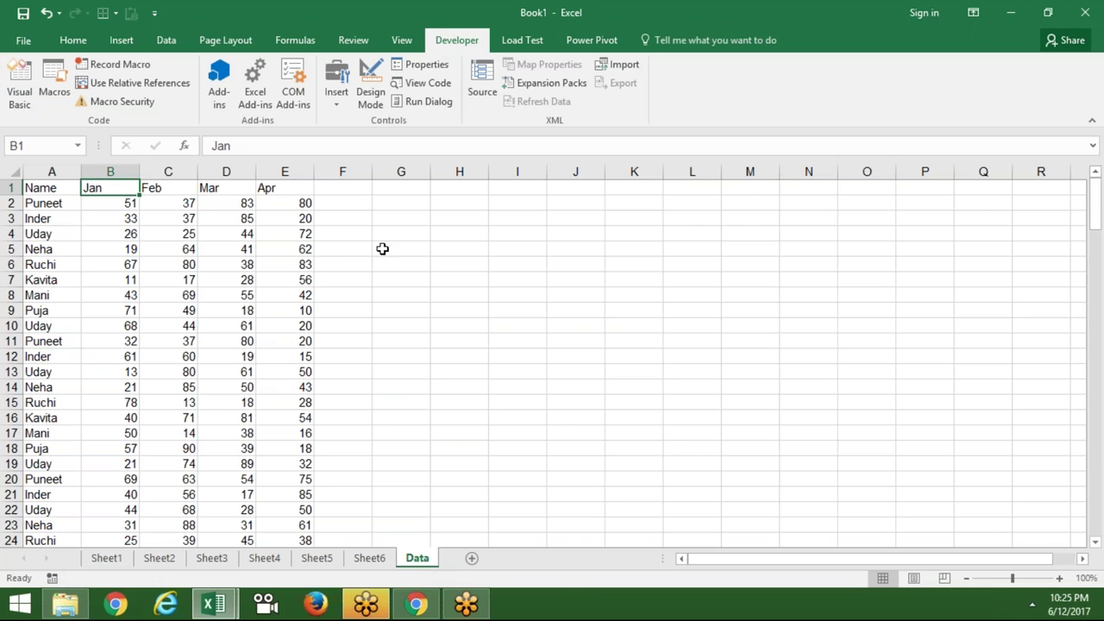
click(355, 189)
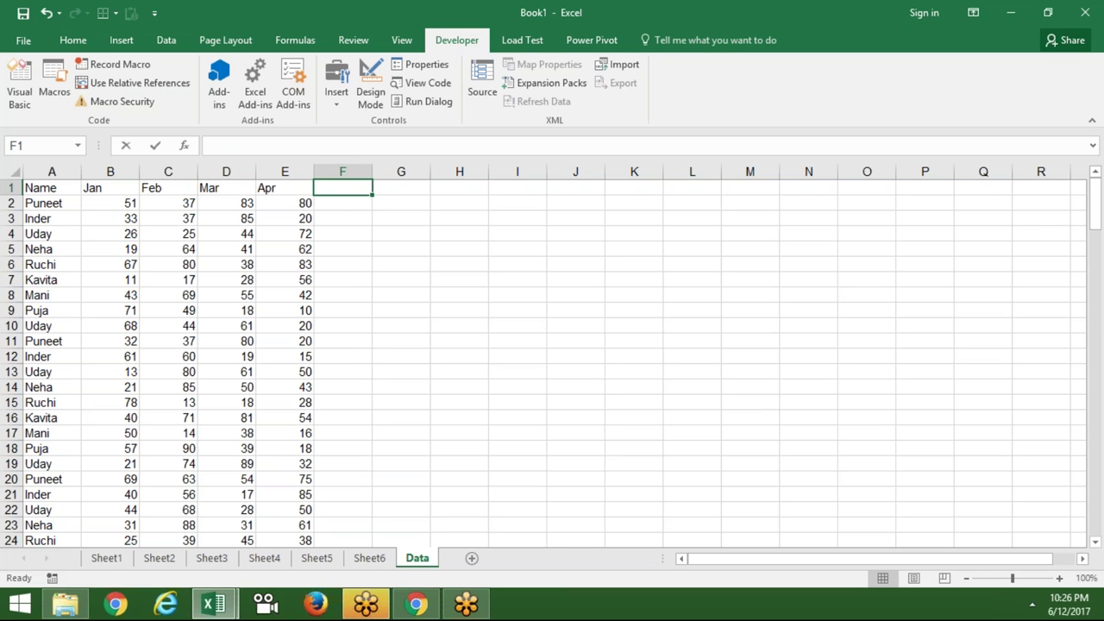
text(Sheet)
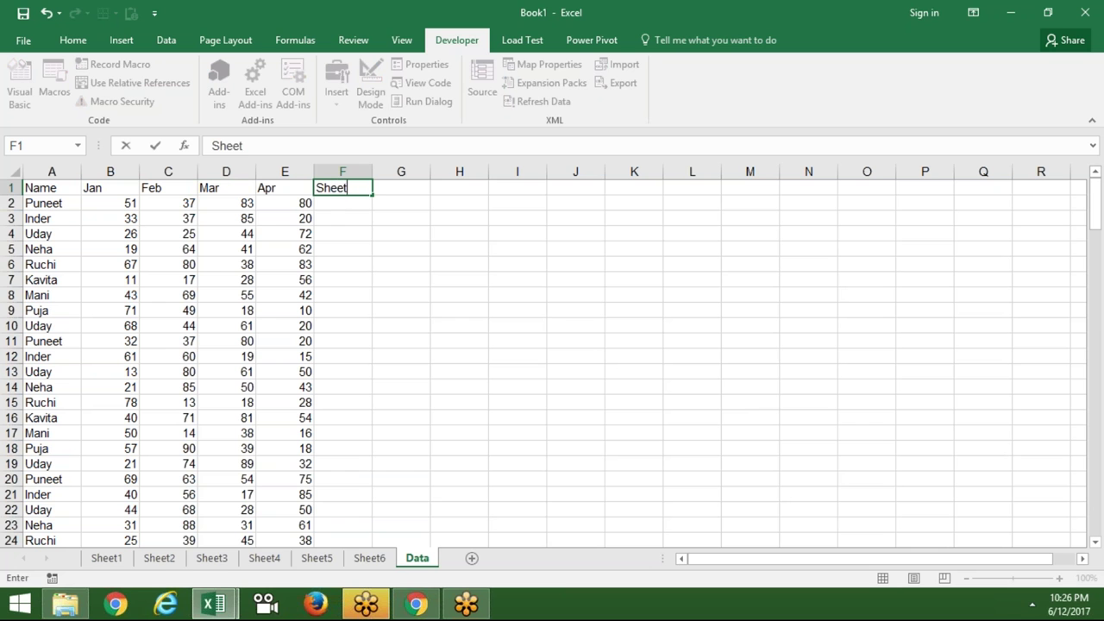
text(_Name)
click(358, 228)
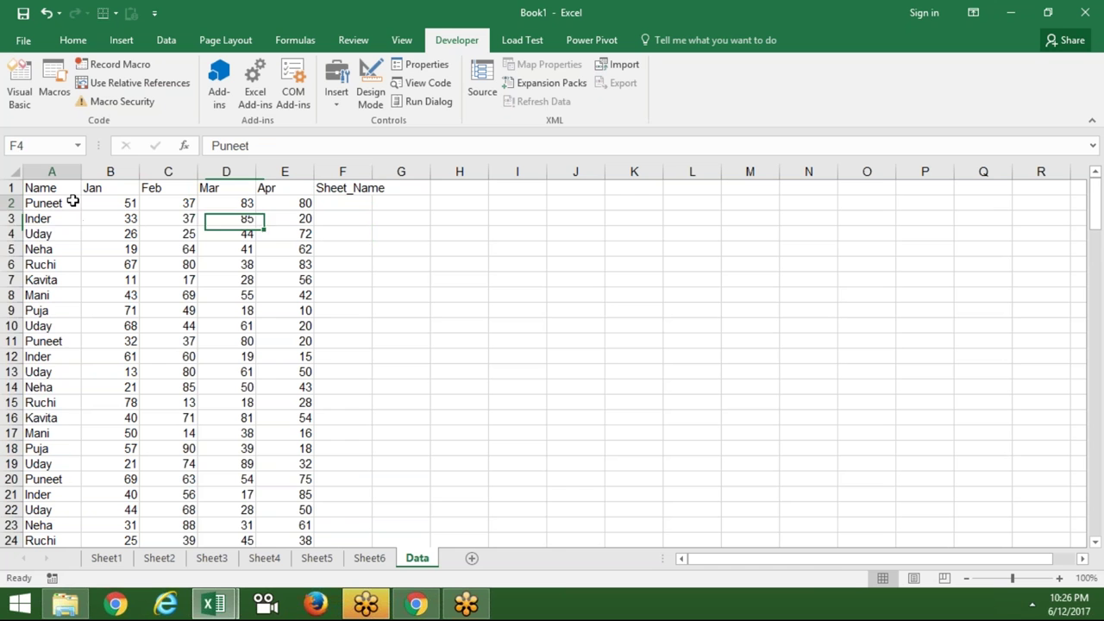
Clear all consolidated data rows from row 2 down, leaving only the header row
drag(74, 203, 65, 234)
drag(65, 294, 68, 419)
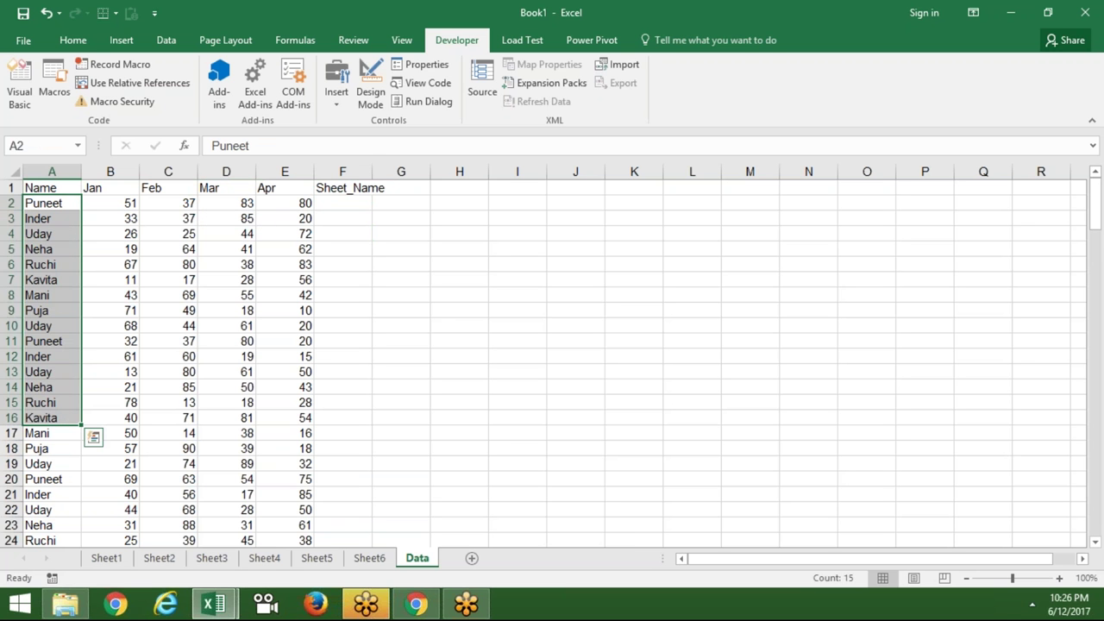
key(Right)
key(Right)
key(Right)
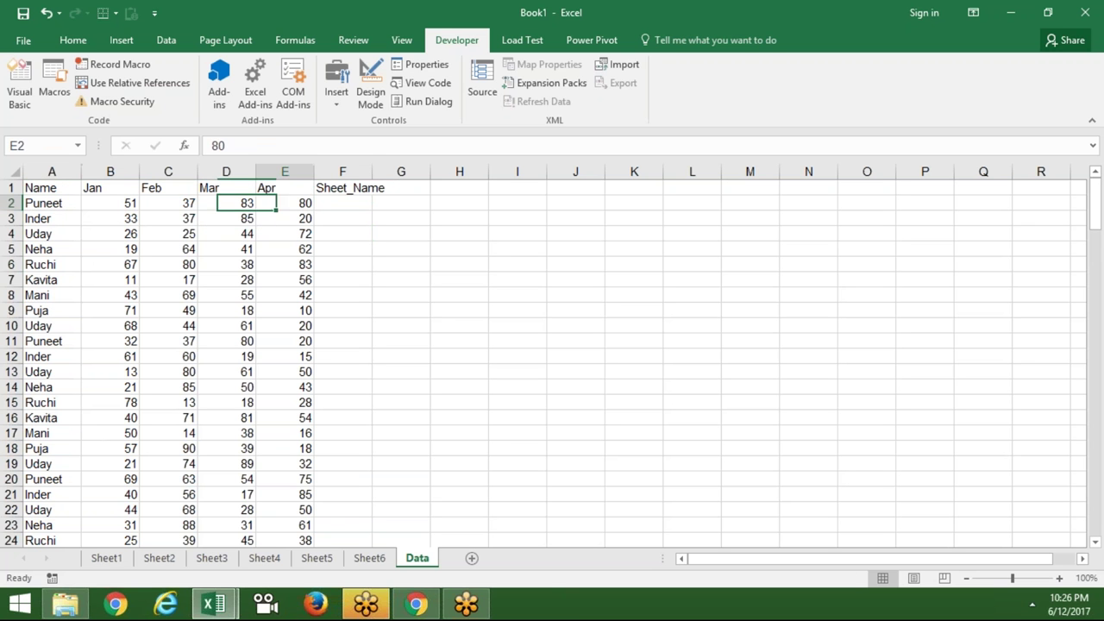
key(Right)
key(Left)
key(Left)
key(Left)
key(Left)
key(Left)
key(ctrl+shift+Right)
key(ctrl+shift+Down)
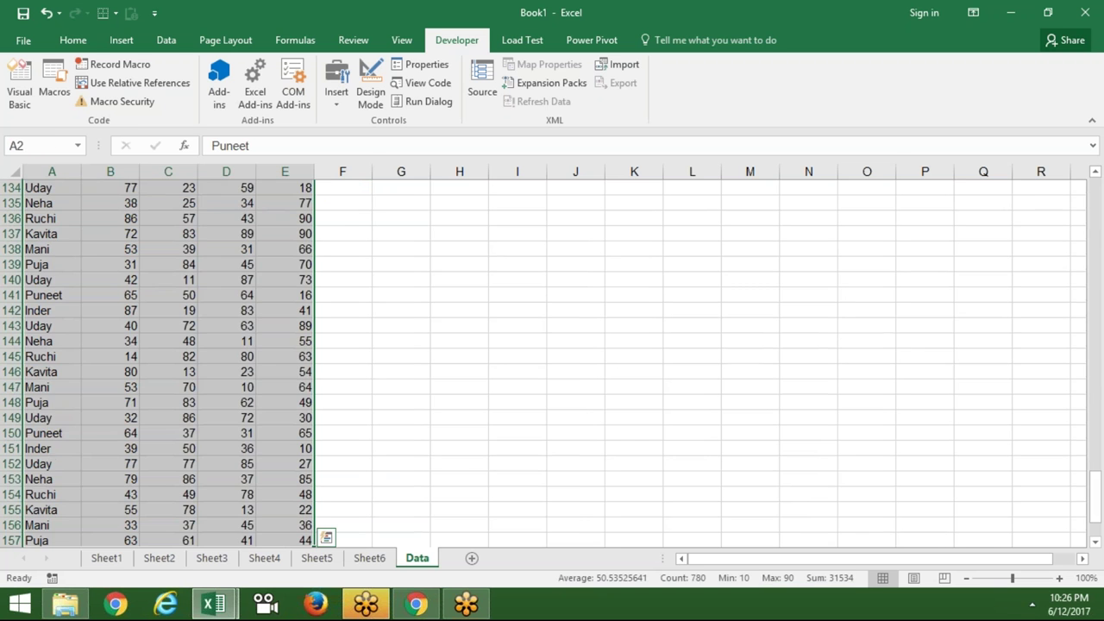
key(Delete)
key(ctrl+Home)
key(alt+F11)
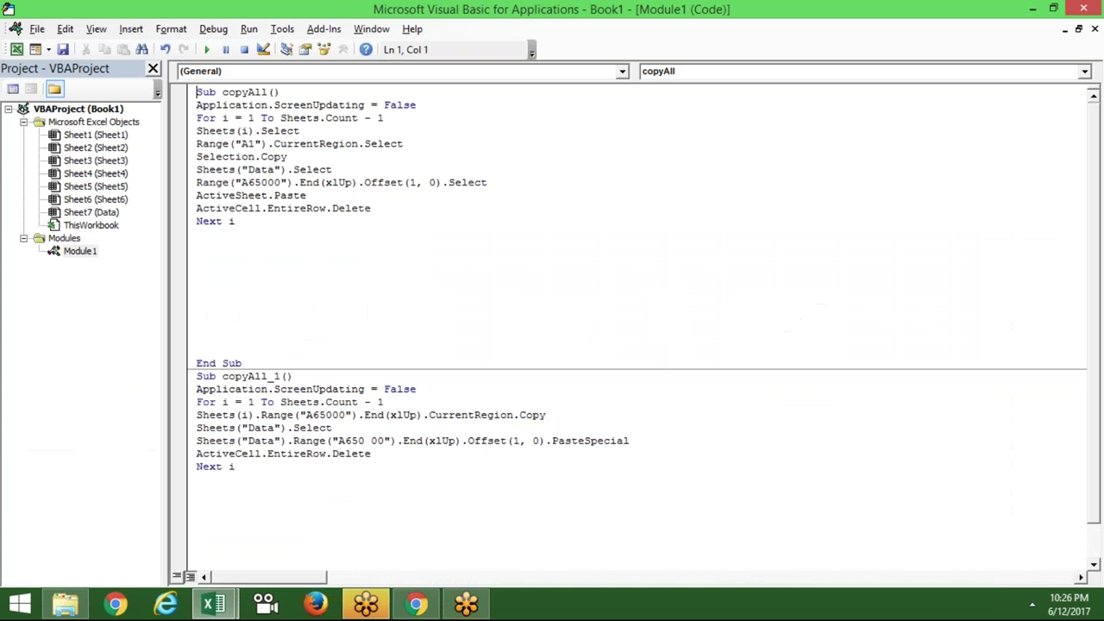
click(196, 221)
Add a line above Next i reading Range("E65000").End(xlUp).Offset(0,1)
key(Return)
key(Return)
click(197, 221)
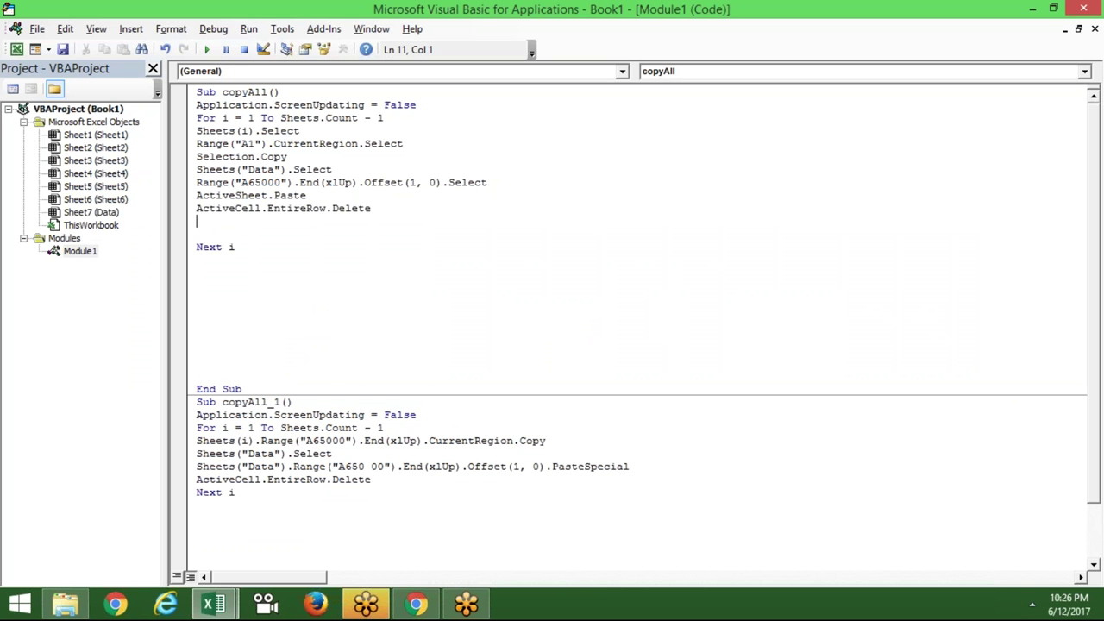
text(range)
text((")
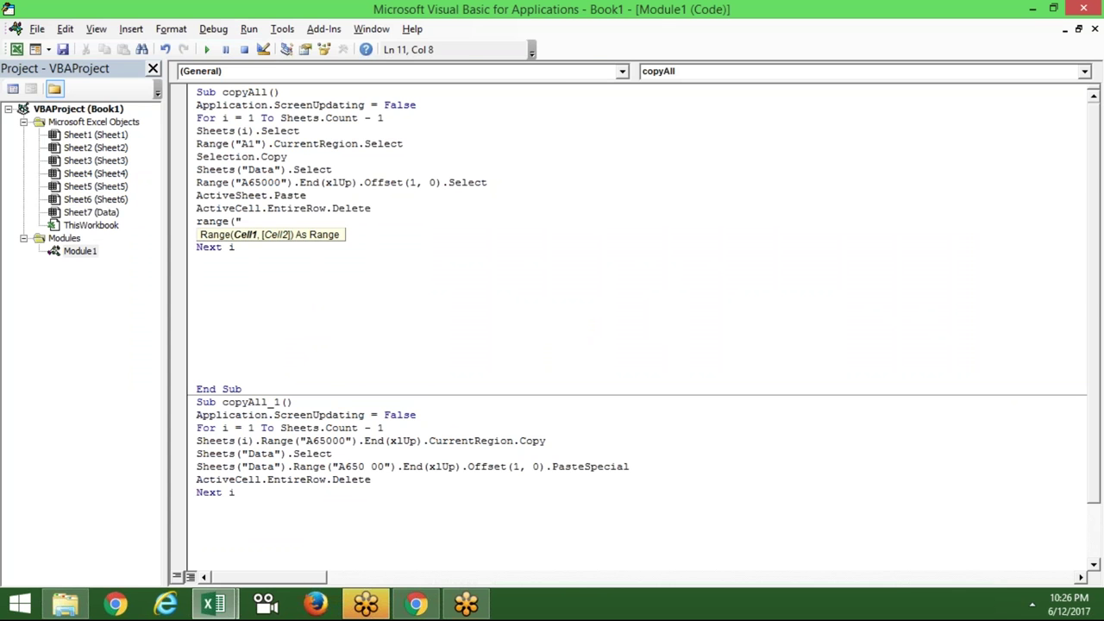
key(alt+F11)
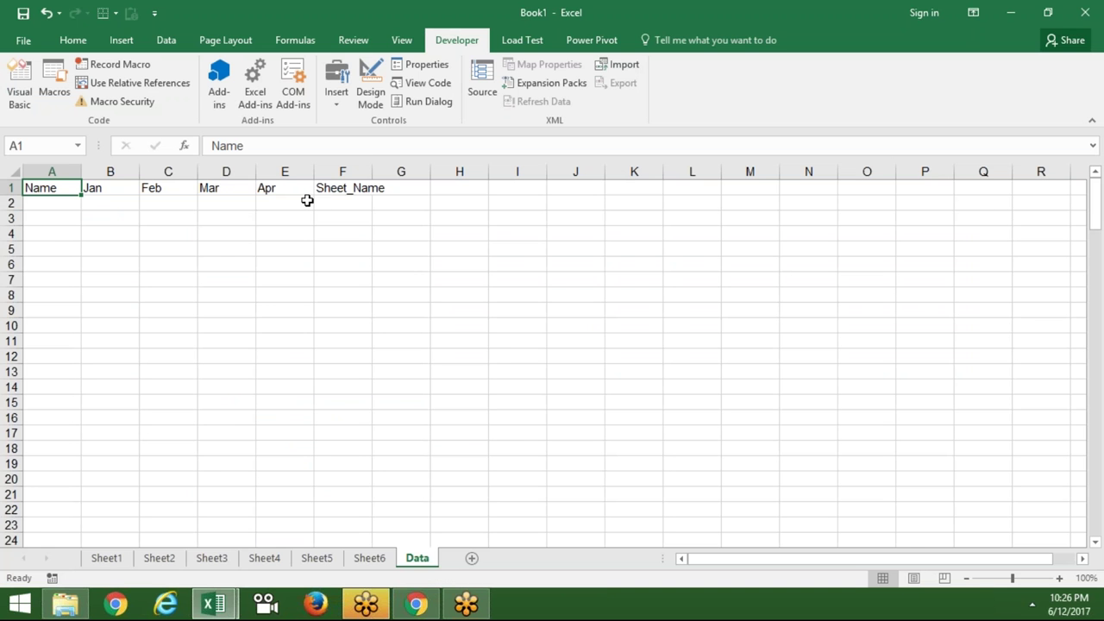
key(alt+F11)
text(range("E65000"))
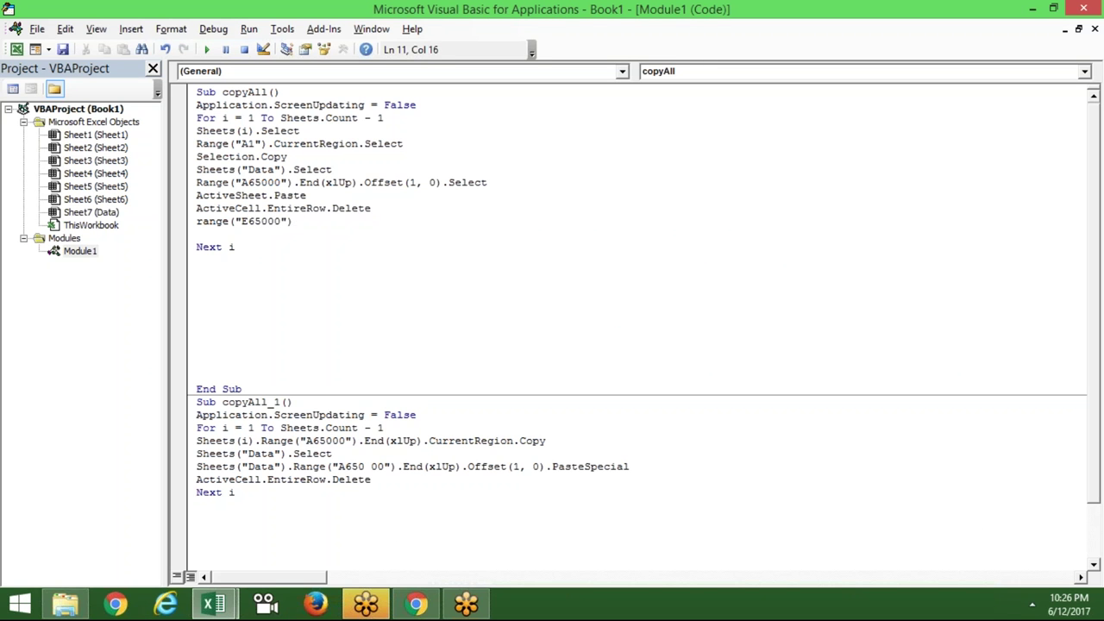
text(.end)
text(()
text(xlu)
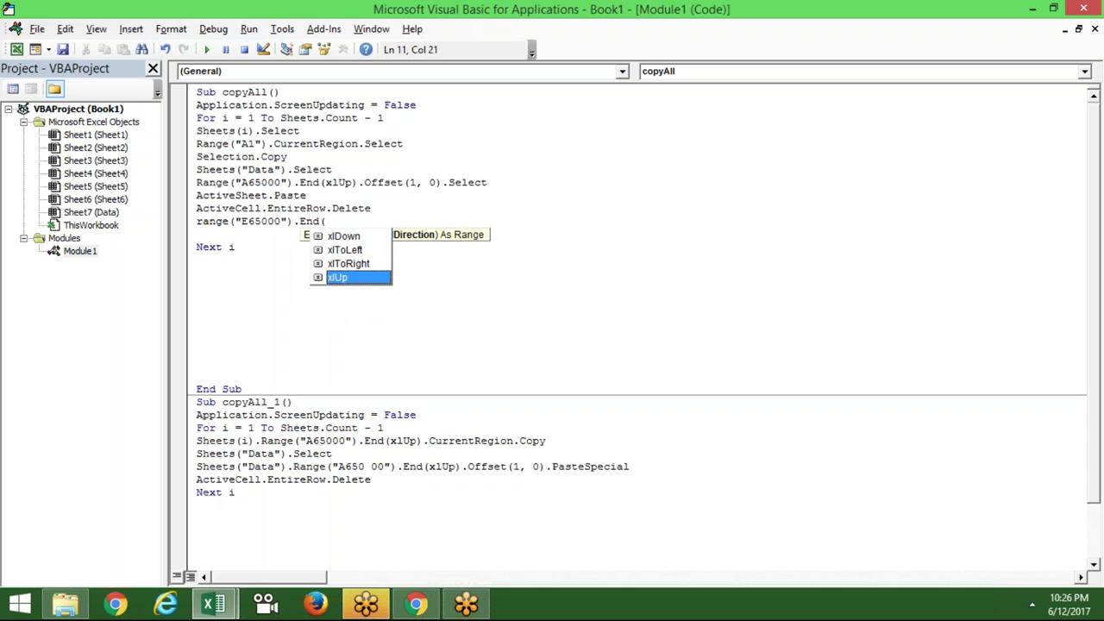
key(Tab)
text().)
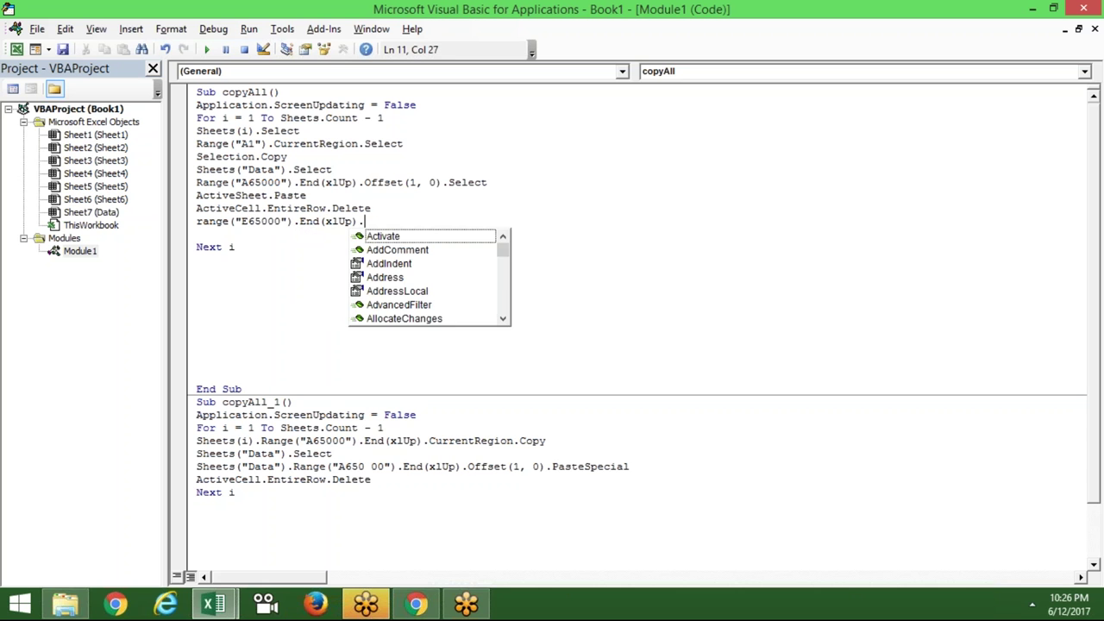
text(of)
key(Tab)
text((0,1))
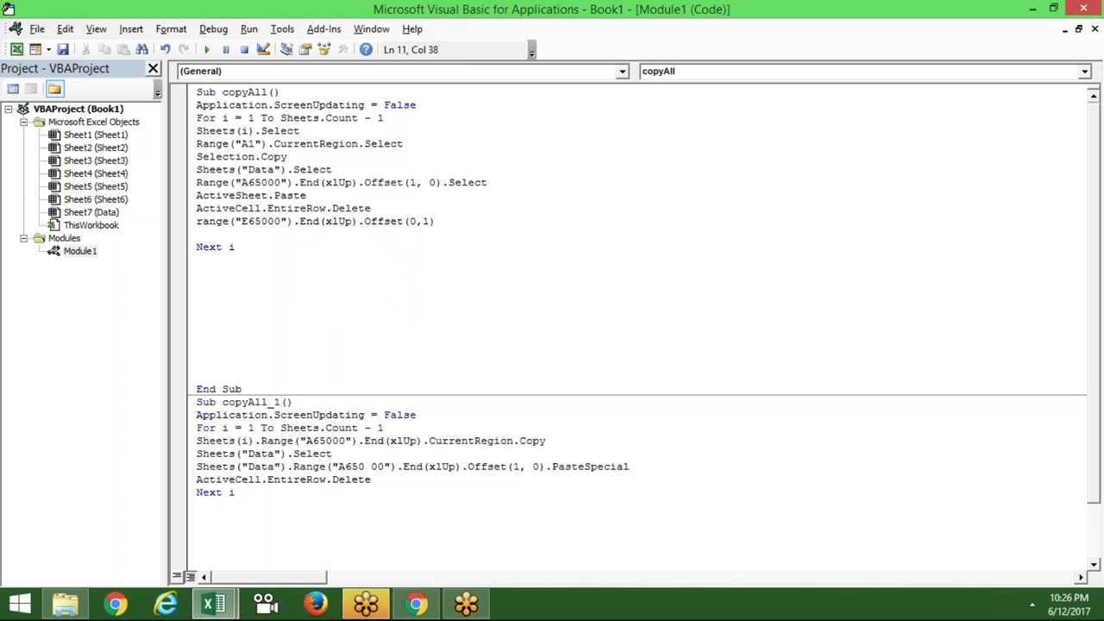
text(.sel)
Finish the Select line, then paste Sheet6's table onto the Data sheet at A2
key(Return)
key(alt+F11)
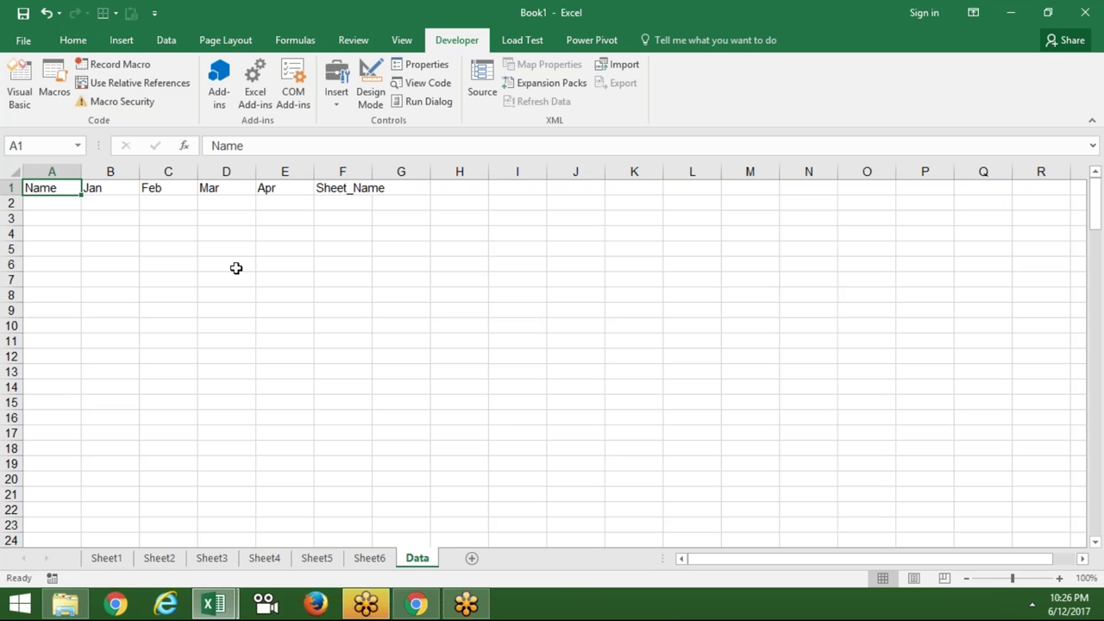
click(367, 559)
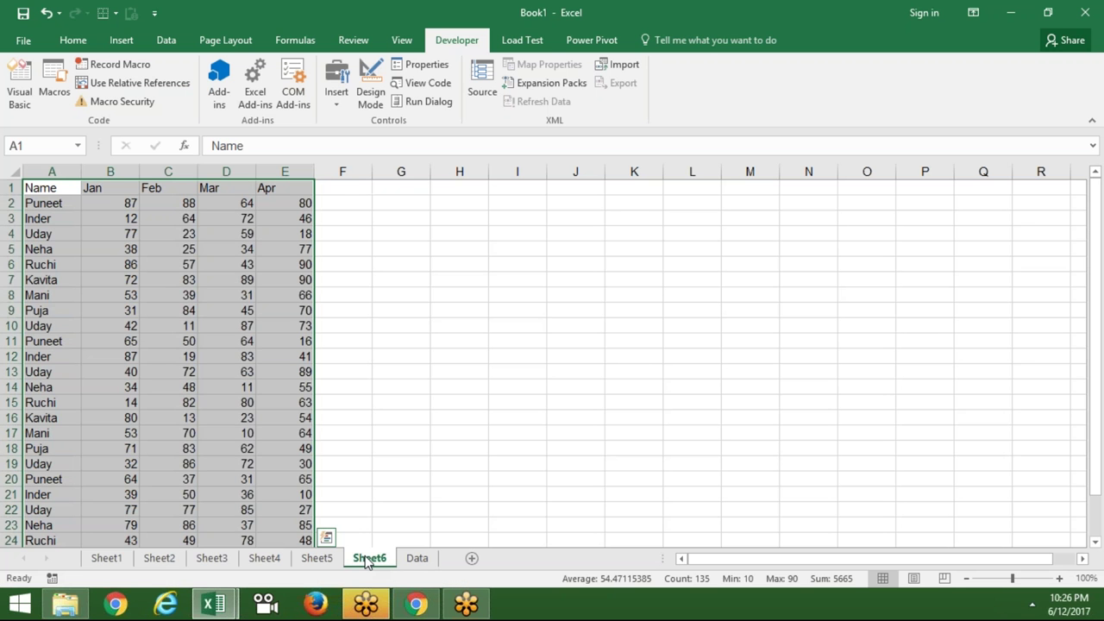
key(ctrl+c)
click(417, 559)
click(51, 492)
key(ctrl+Home)
key(Down)
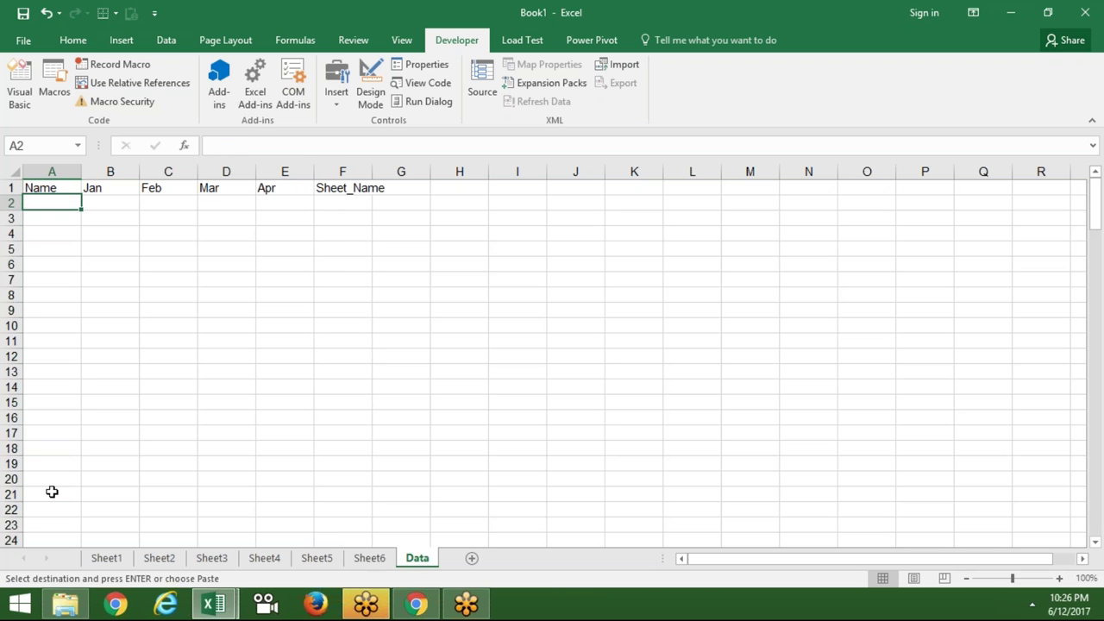
key(ctrl+v)
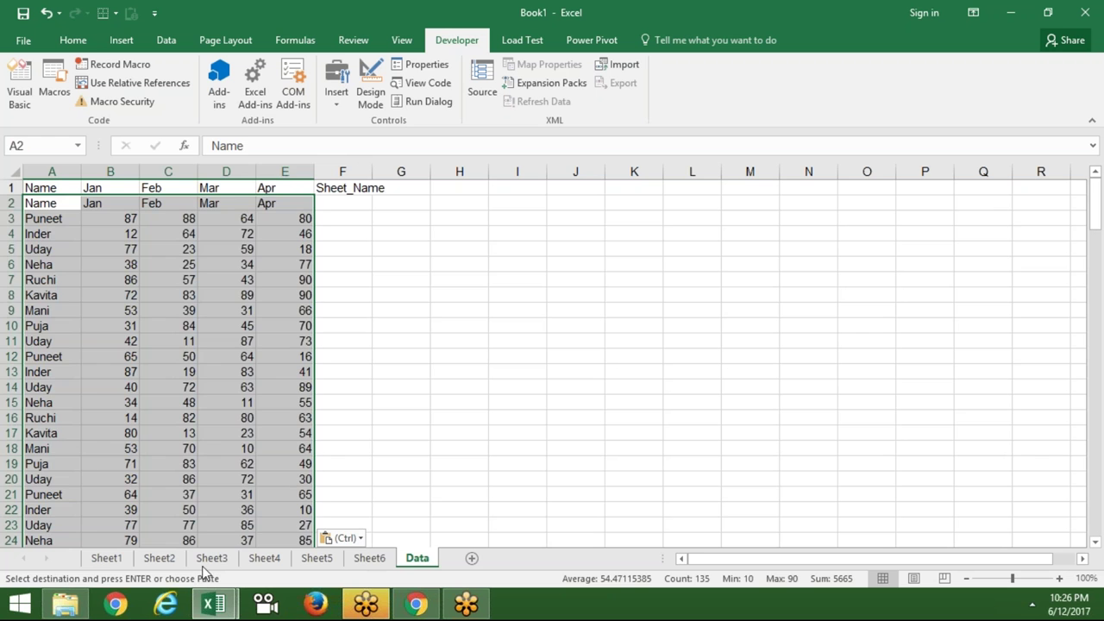
click(226, 525)
Select the empty Sheet_Name cells in column F from row 2 down to F28
key(ctrl+Down)
key(Right)
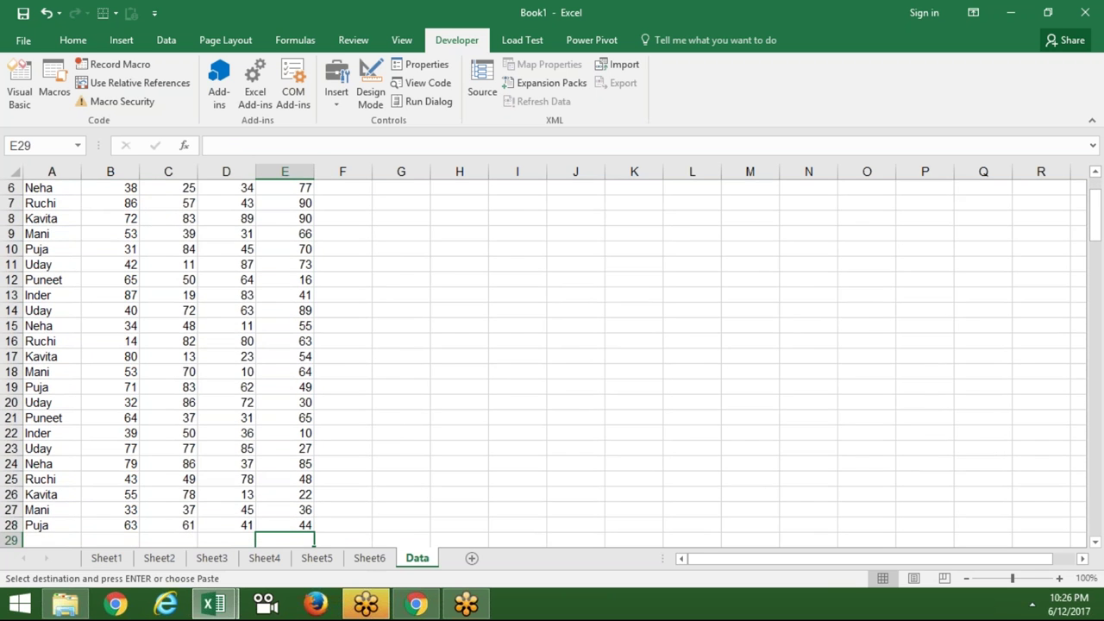
key(ctrl+Down)
key(ctrl+Up)
key(Right)
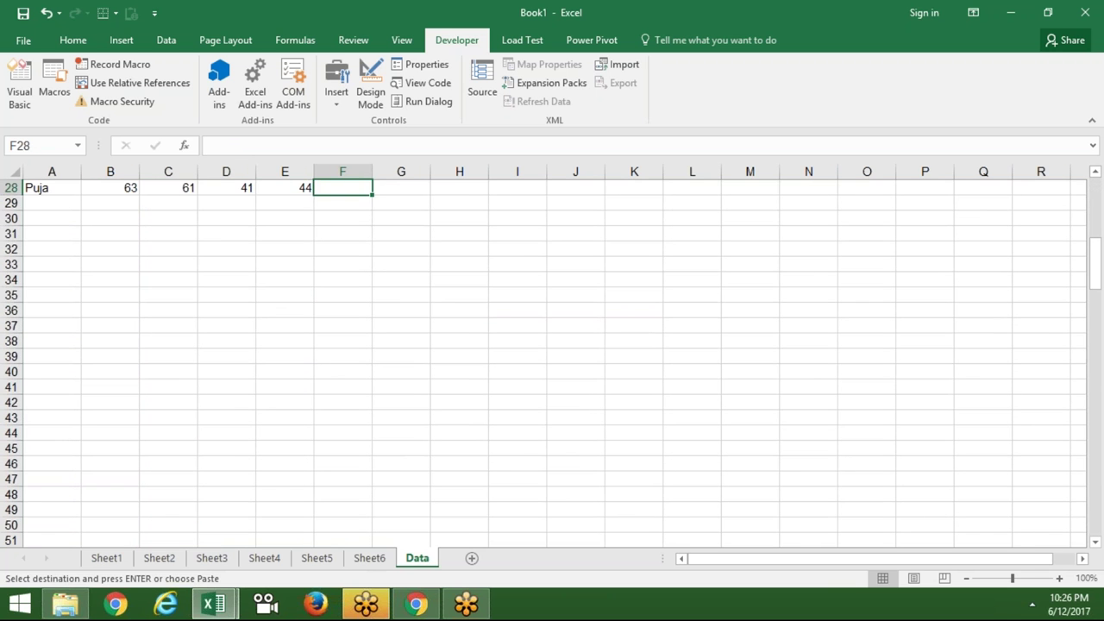
click(1096, 542)
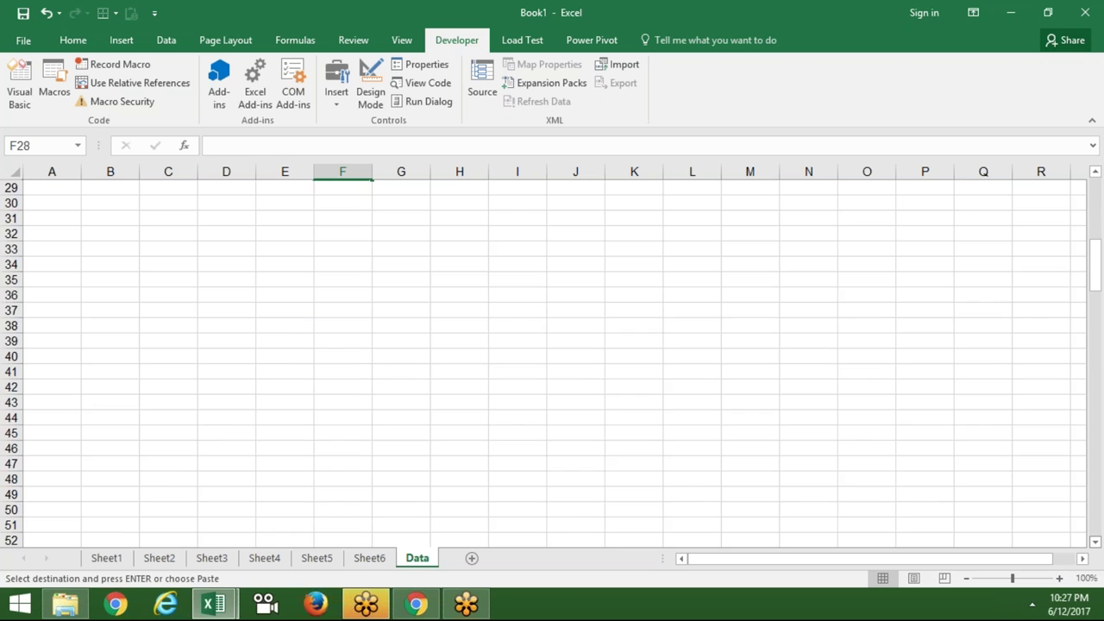
key(ctrl+Up)
key(Left)
key(Down)
key(Down)
key(ctrl+Down)
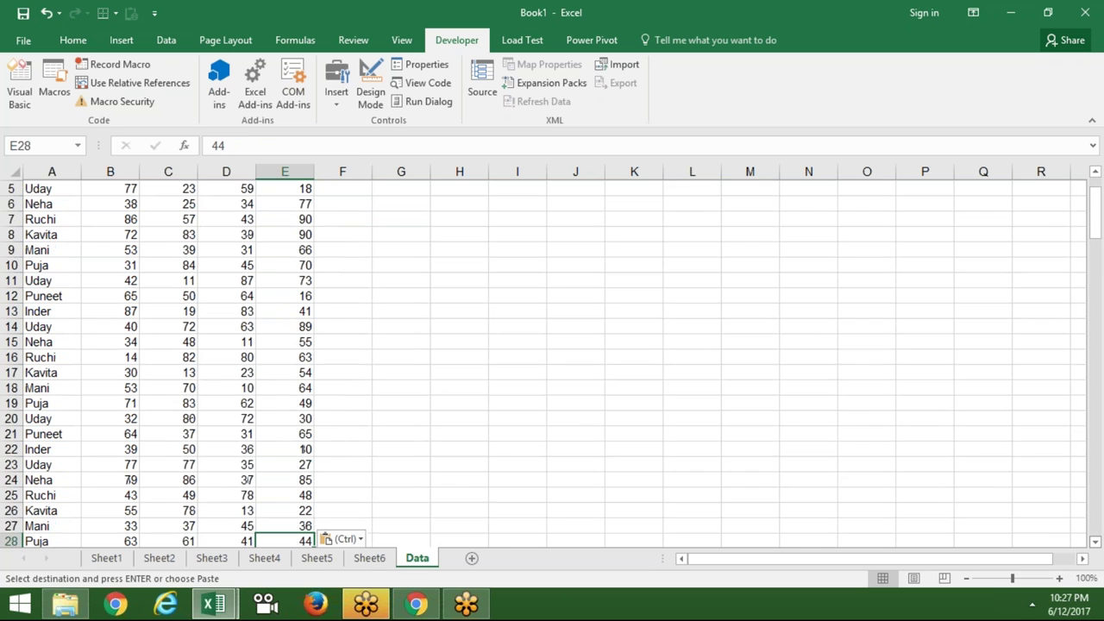
key(Right)
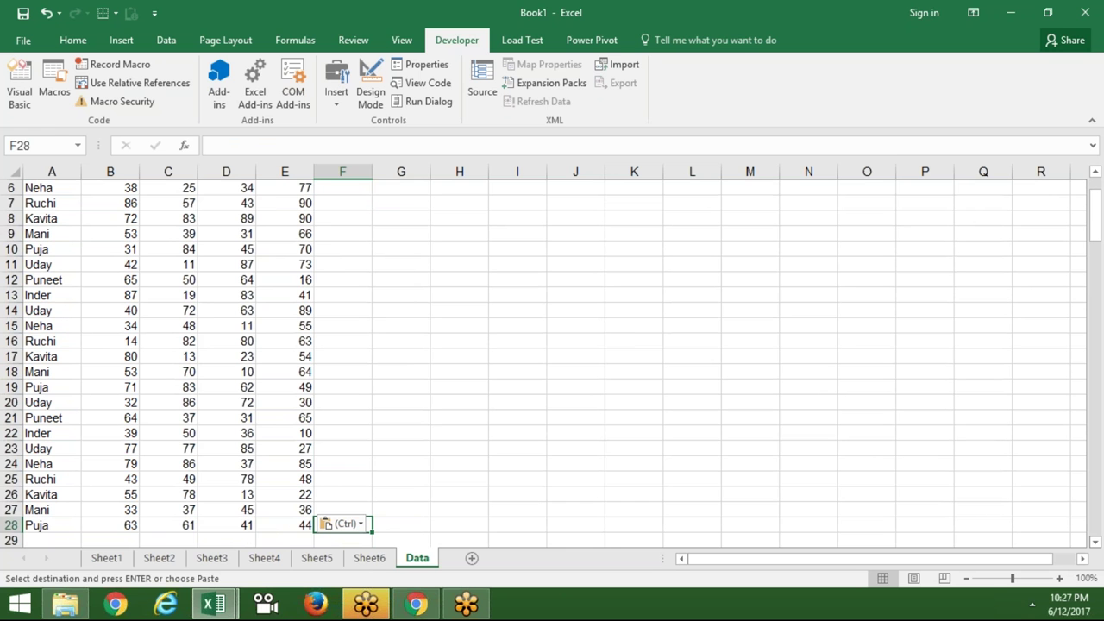
key(ctrl+shift+Up)
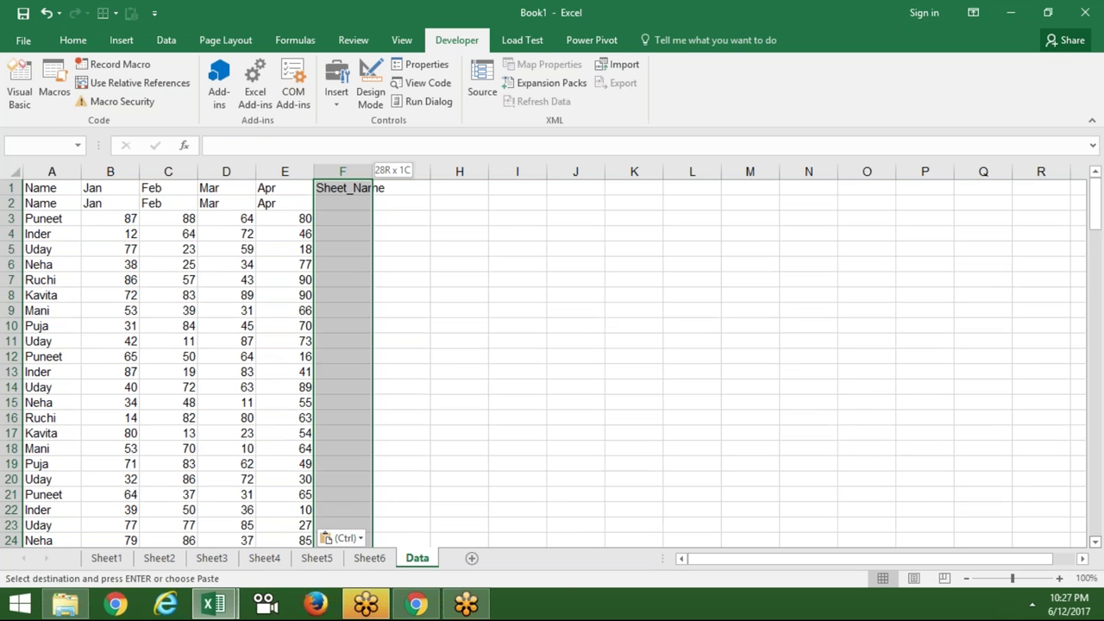
key(shift+Down)
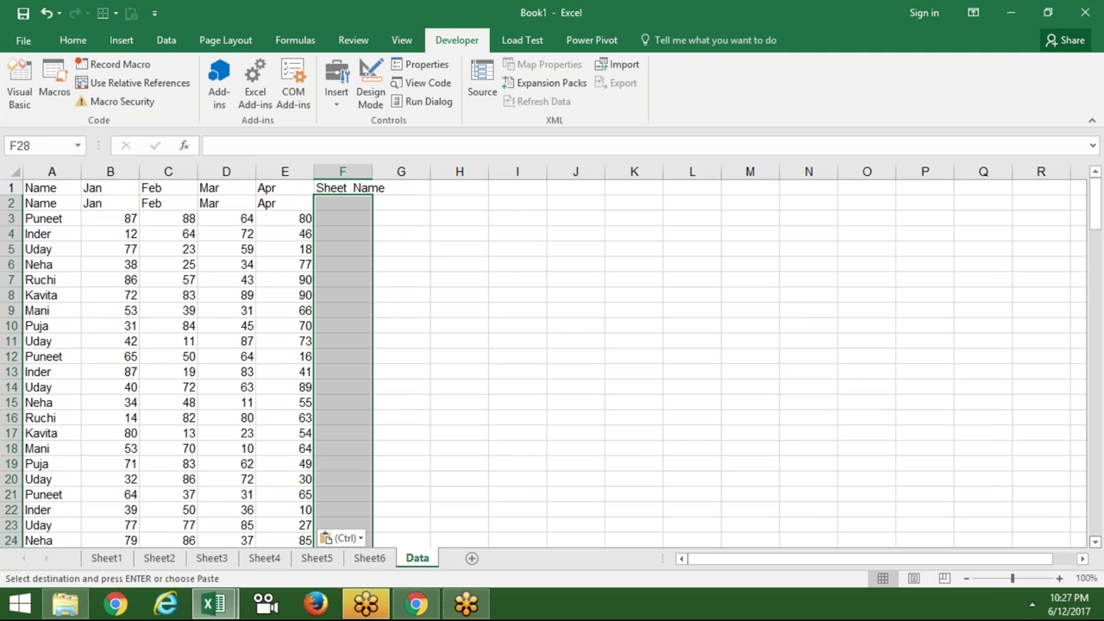
key(alt+F11)
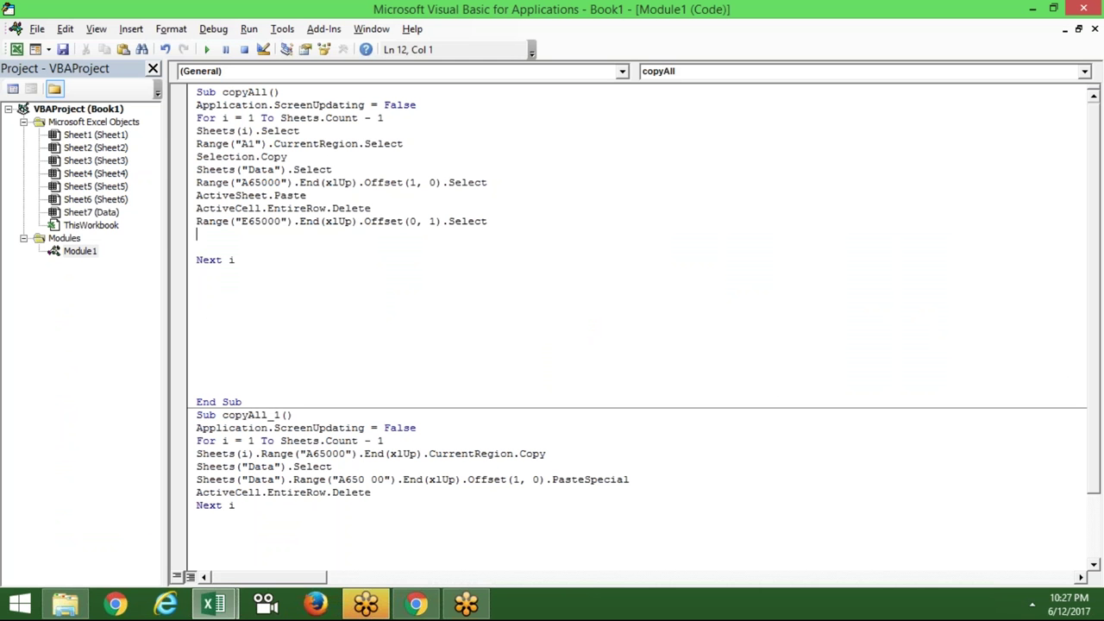
Write the line Range(ActiveCell, ActiveCell.End(xlUp).Offset(1, 0)).Value = SN in copyAll
text(ra)
text(nge()
text(selection)
text(,)
key(BackSpace)
key(BackSpace)
key(BackSpace)
key(BackSpace)
key(BackSpace)
key(BackSpace)
key(BackSpace)
text(activecell,activecell.En)
key(Tab)
text(()
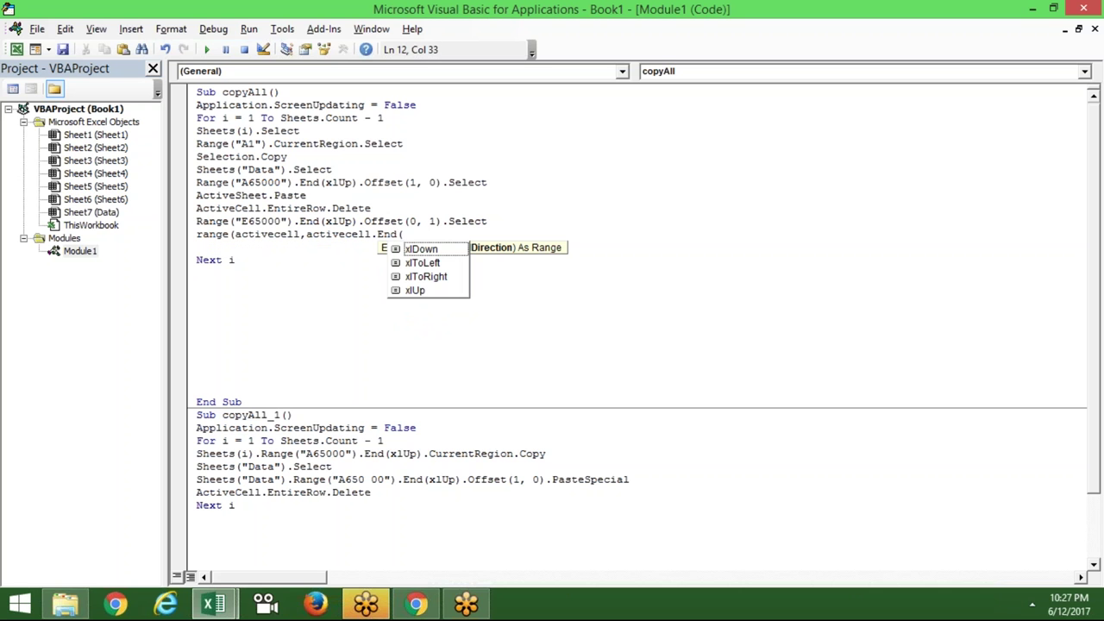
key(Down)
key(Down)
key(Down)
key(Tab)
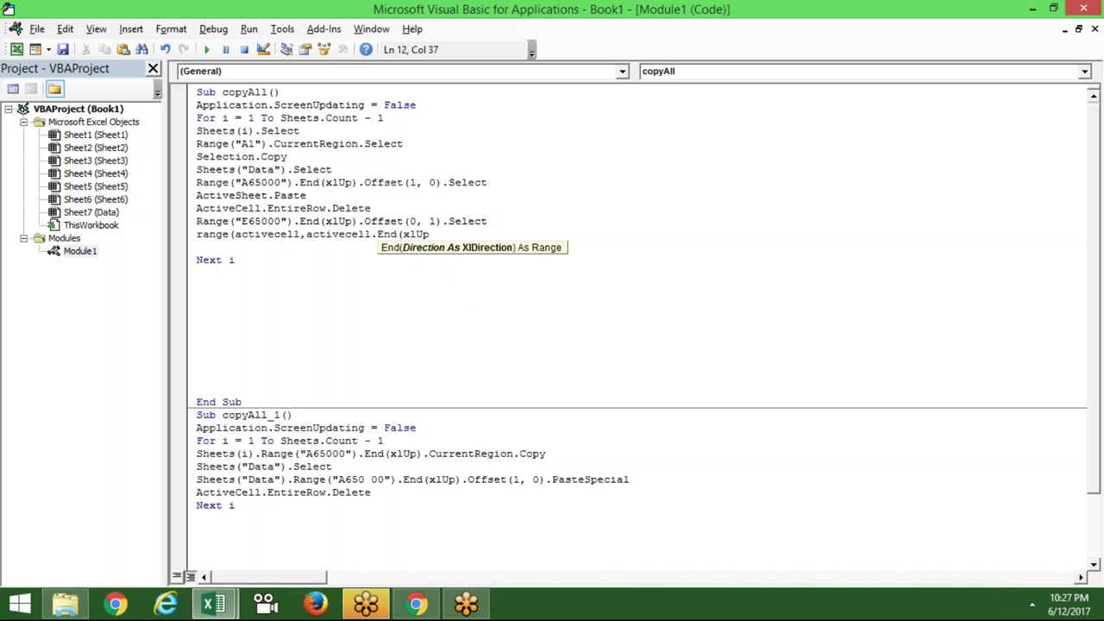
text().Off)
key(Tab)
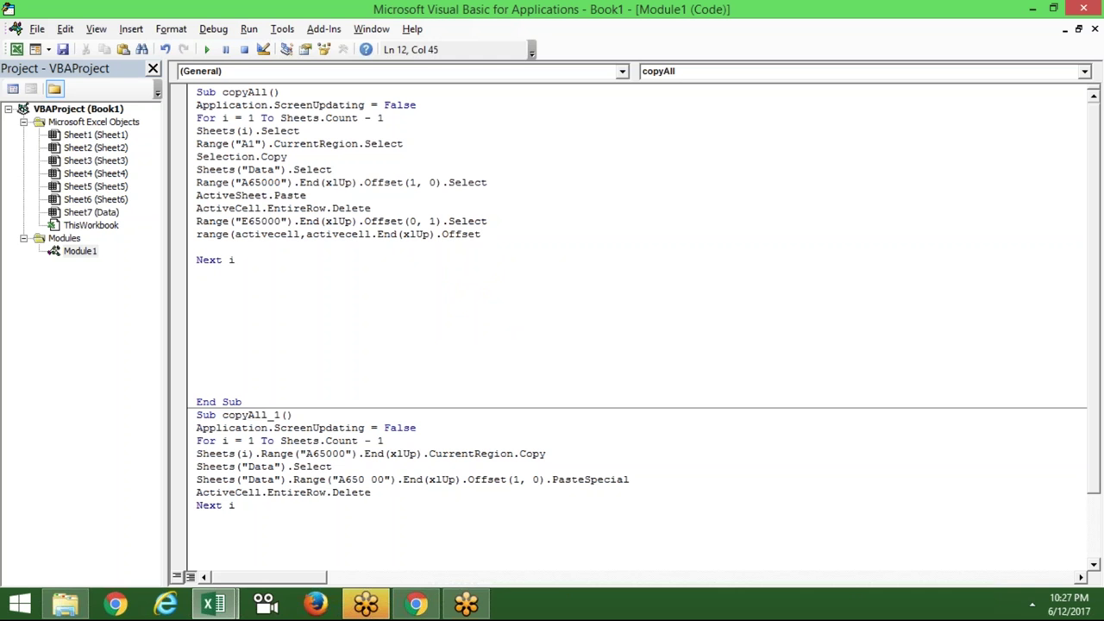
text((1)
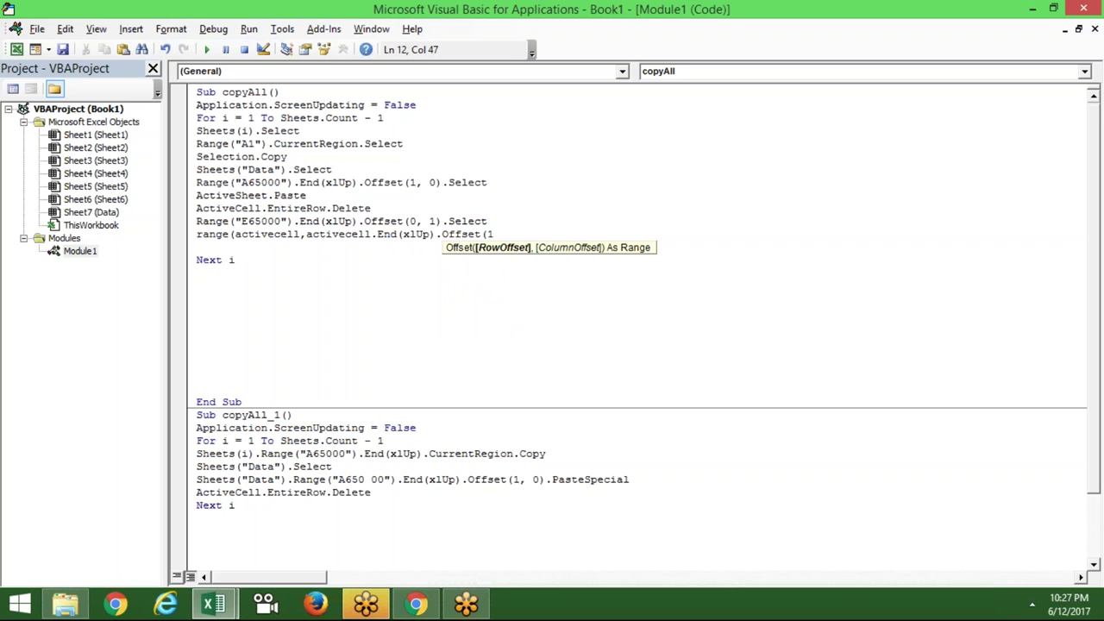
text(,0))
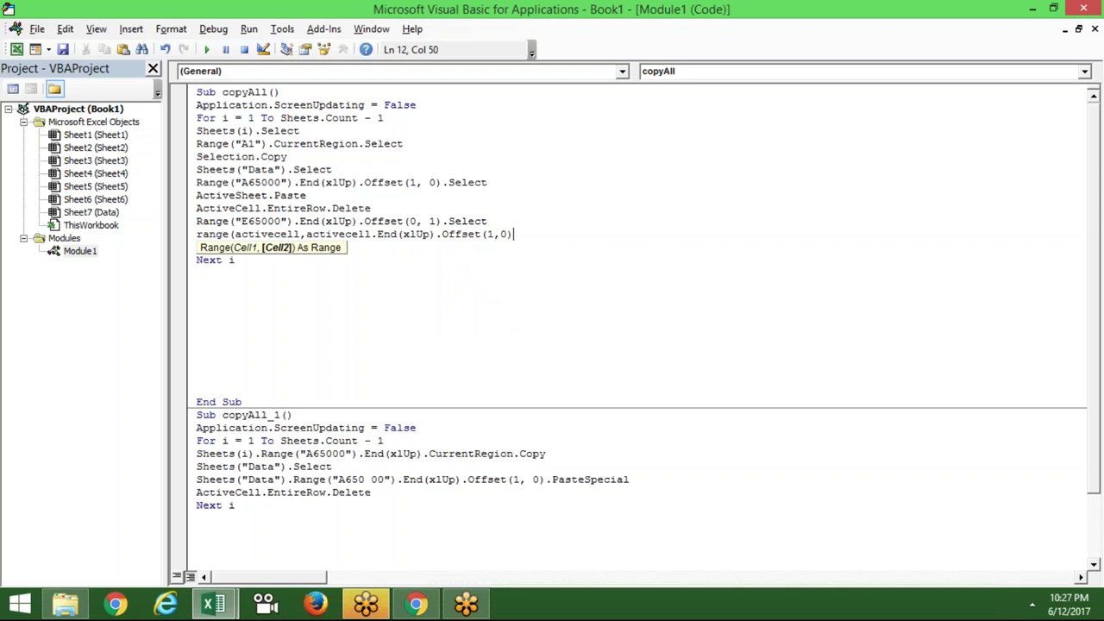
text())
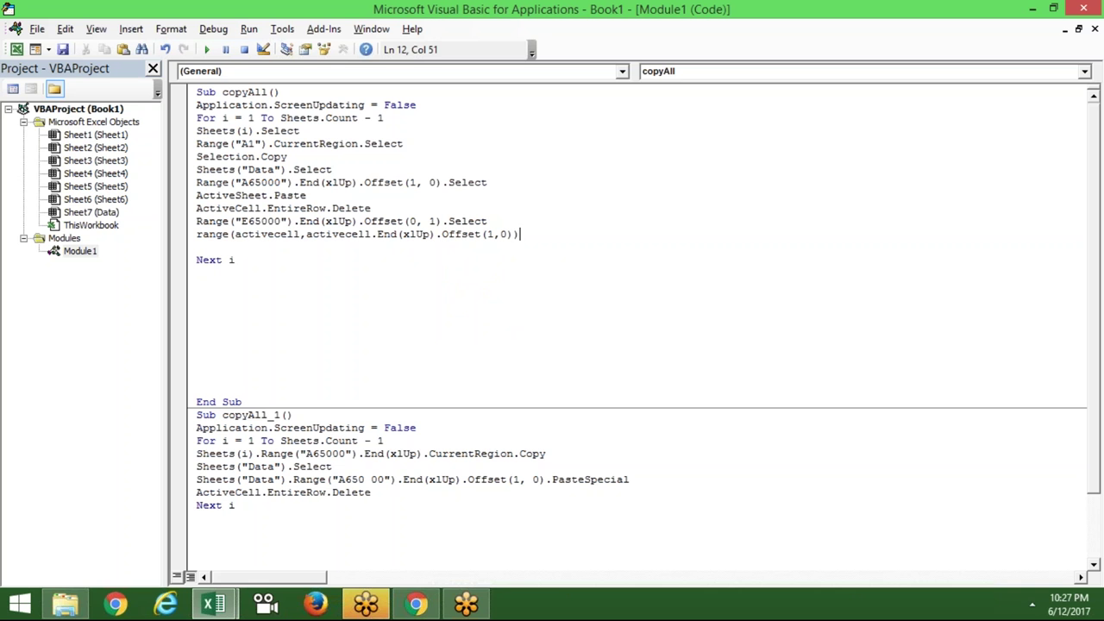
text(.v)
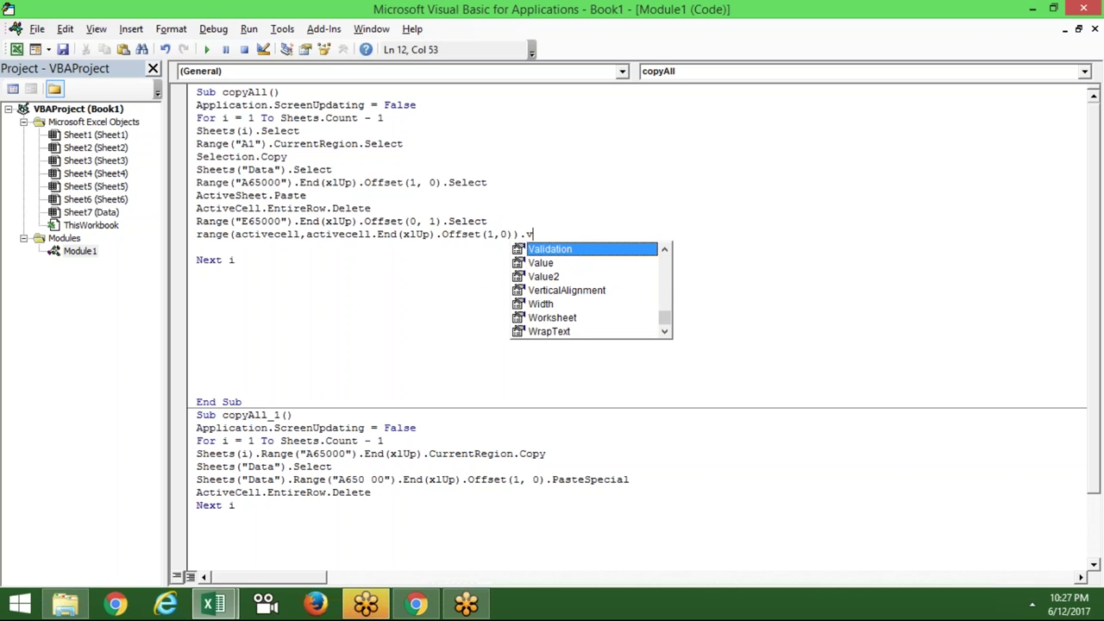
key(Down)
key(Tab)
text(= )
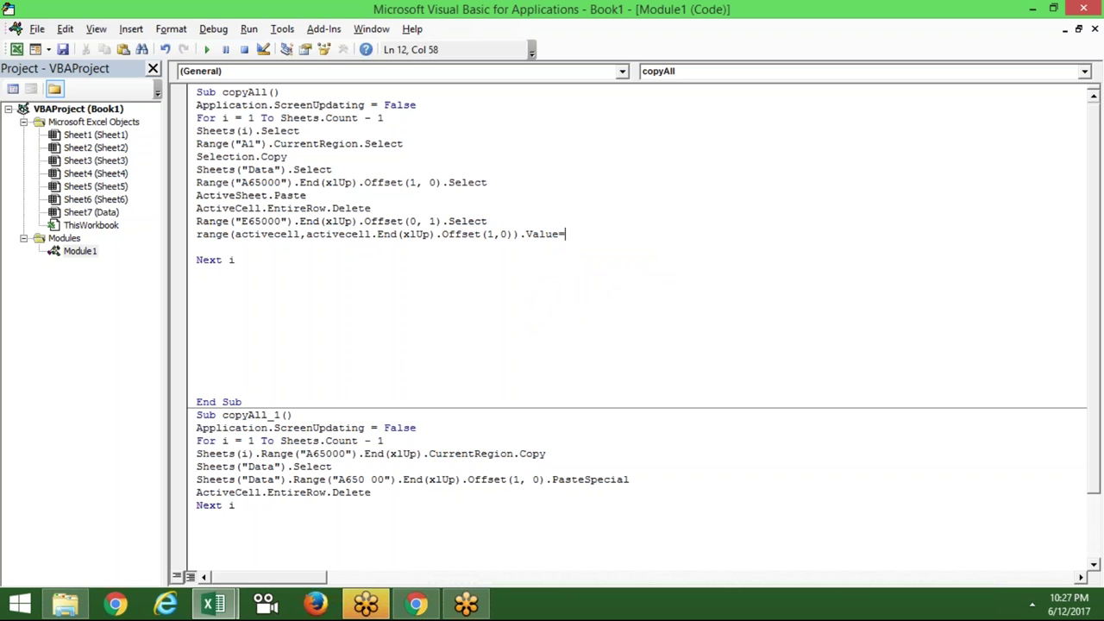
text(SN)
key(Return)
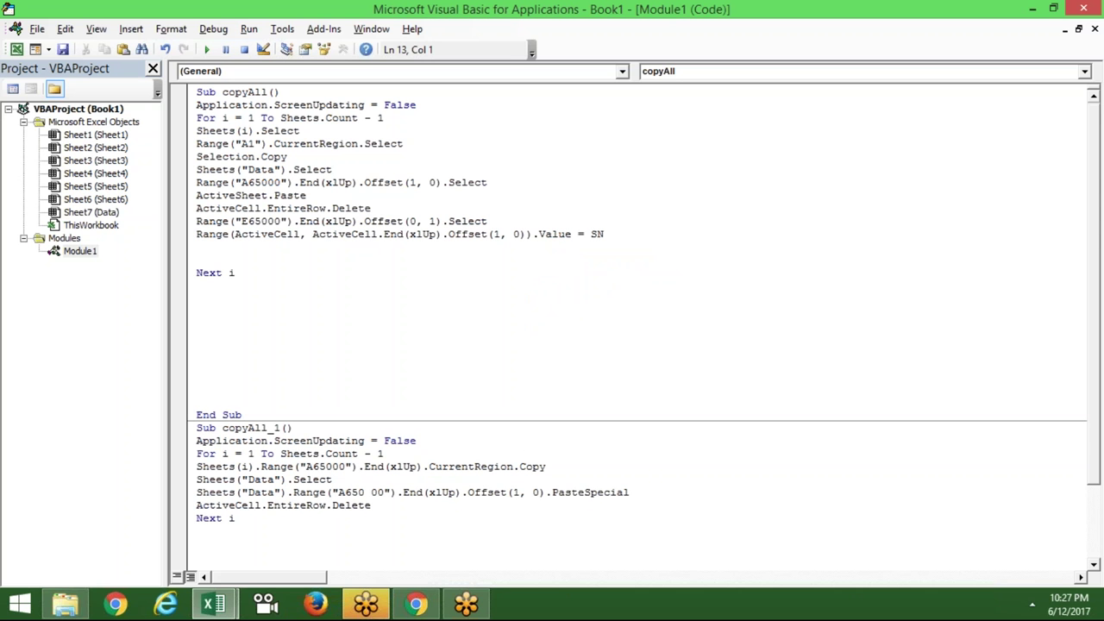
Add the line SN = ActiveSheet.Name directly below Sheets(i).Select
key(Up)
key(Up)
key(Up)
key(Up)
key(Up)
key(Up)
key(Up)
key(Up)
key(shift+End)
key(Right)
key(Return)
key(Up)
text(SN=she)
key(BackSpace)
key(BackSpace)
key(BackSpace)
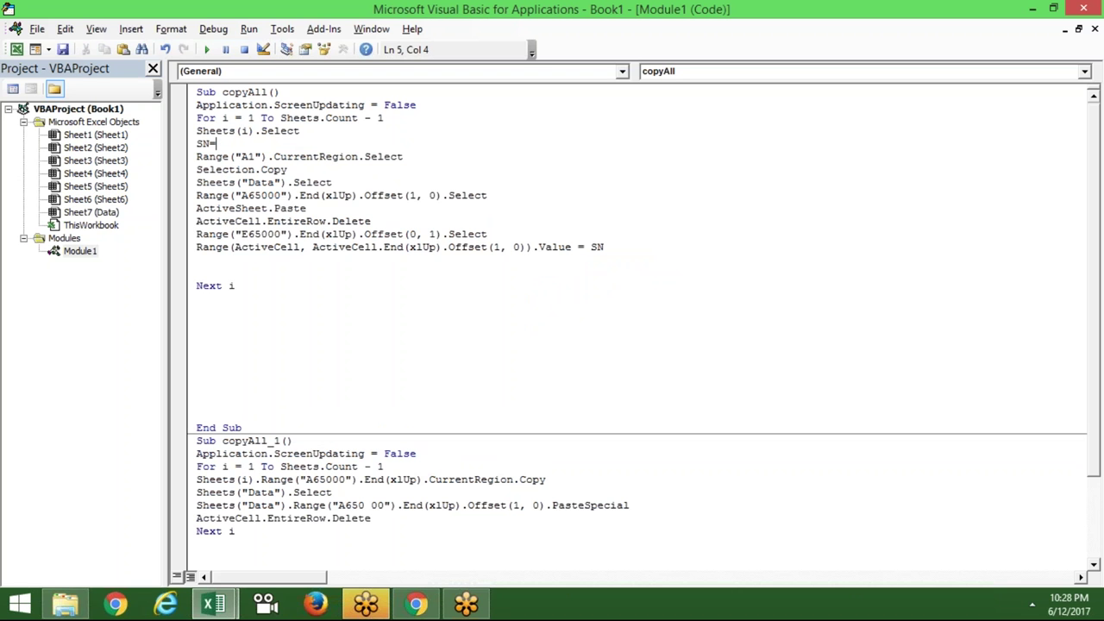
text(activece)
key(BackSpace)
key(BackSpace)
text(sheet.name)
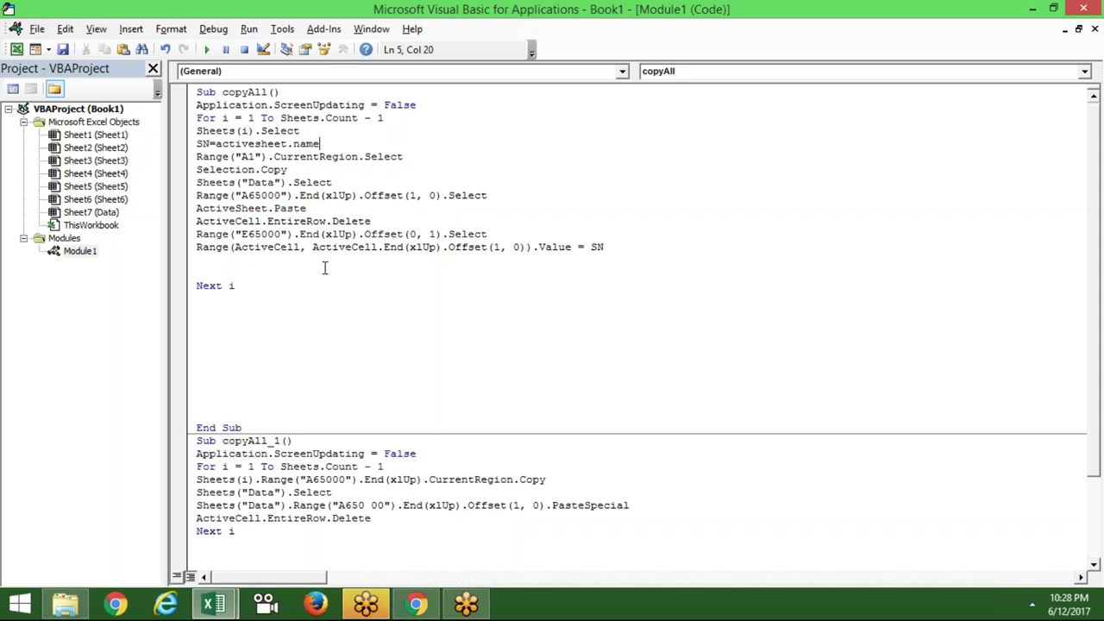
Run the copyAll macro from the editor with F5
click(343, 246)
click(215, 156)
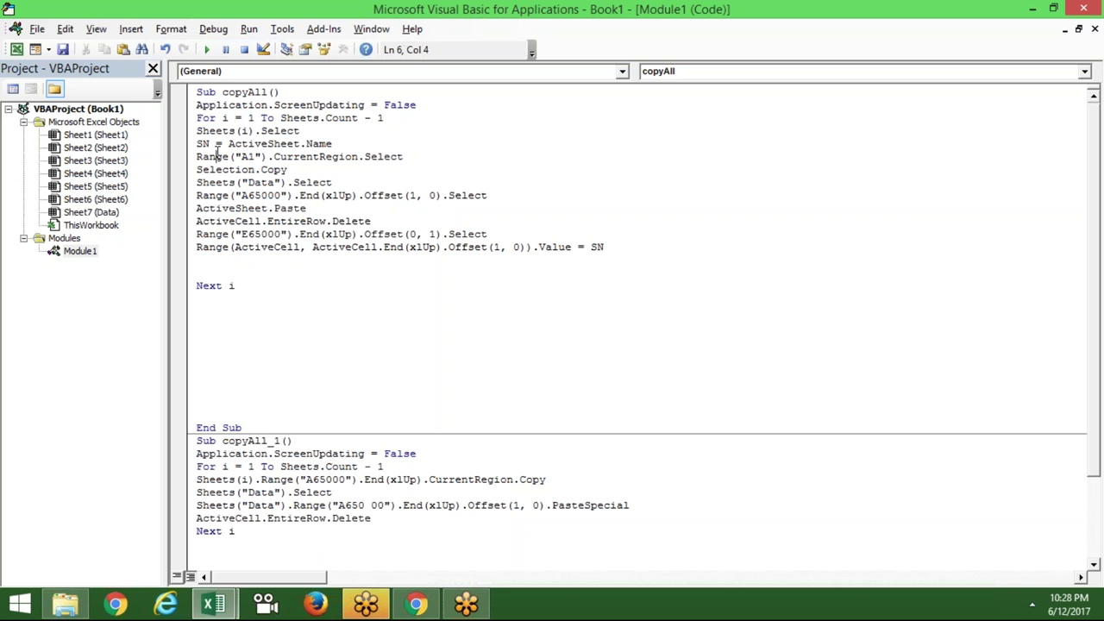
click(210, 264)
key(F5)
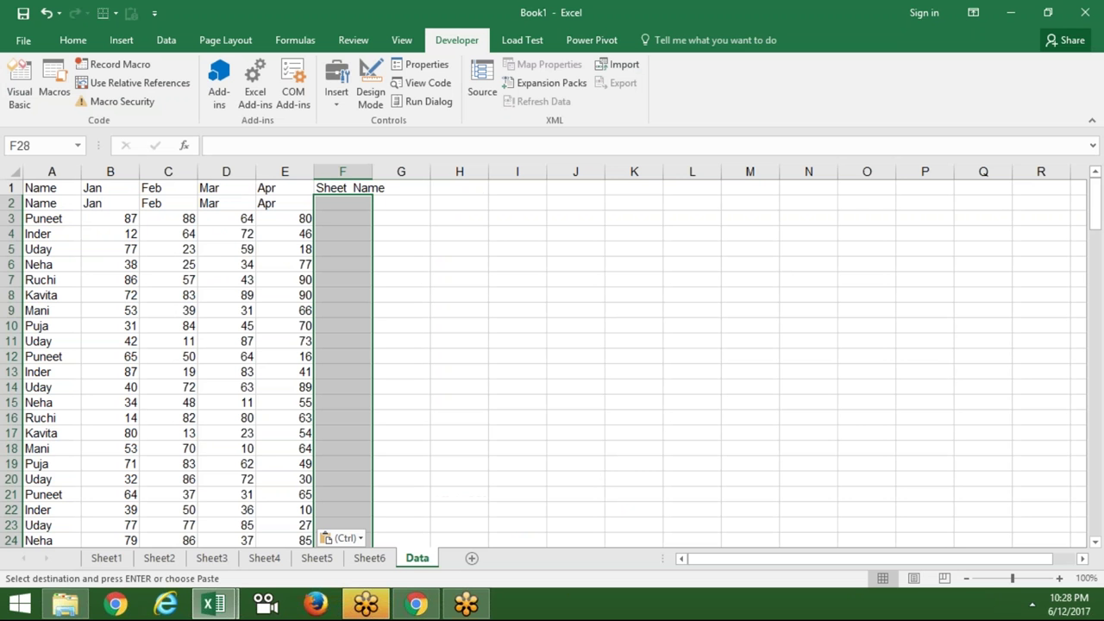
Clear the old consolidated rows in columns A to E of the Data sheet
click(37, 207)
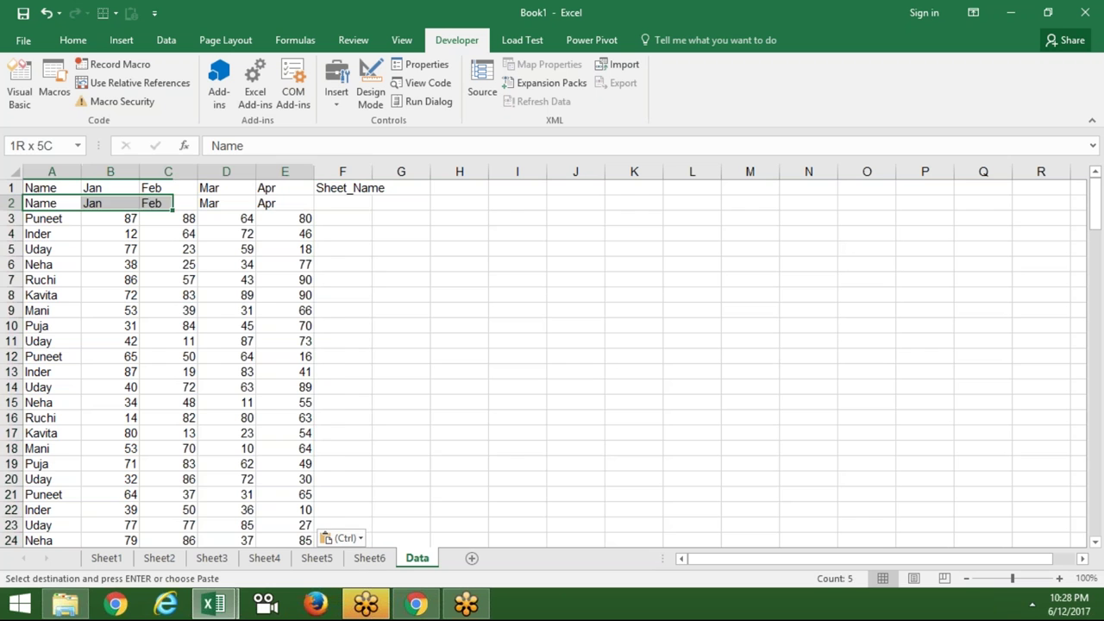
key(ctrl+shift+Right)
key(ctrl+shift+Down)
key(Delete)
key(Return)
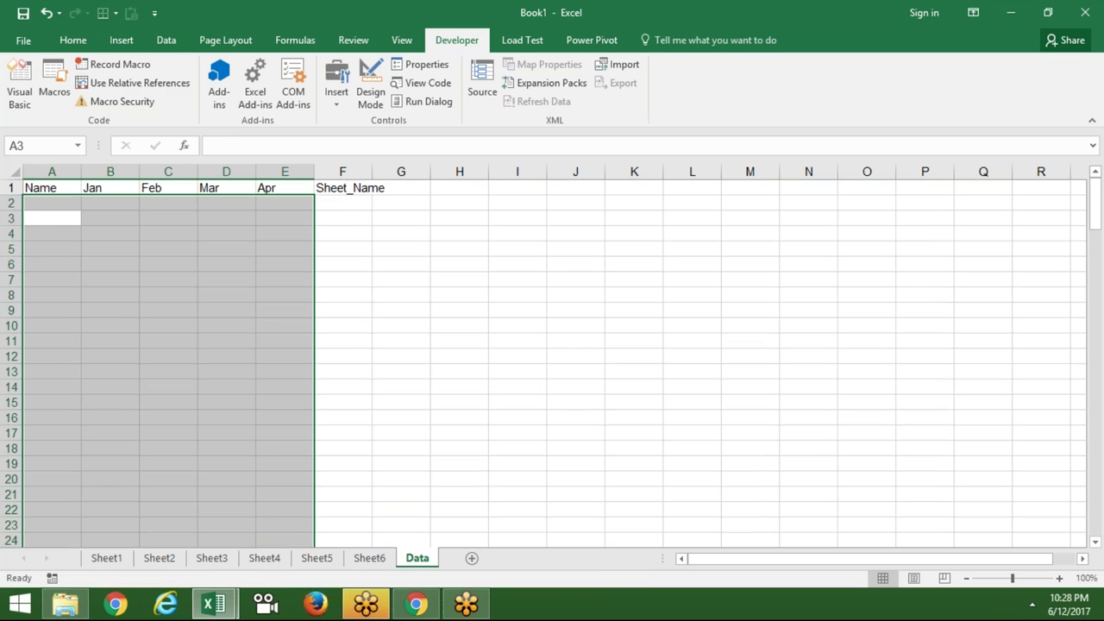
click(37, 205)
Run copyAll from the Macros list and check the Sheet_Name labels in column F
click(56, 101)
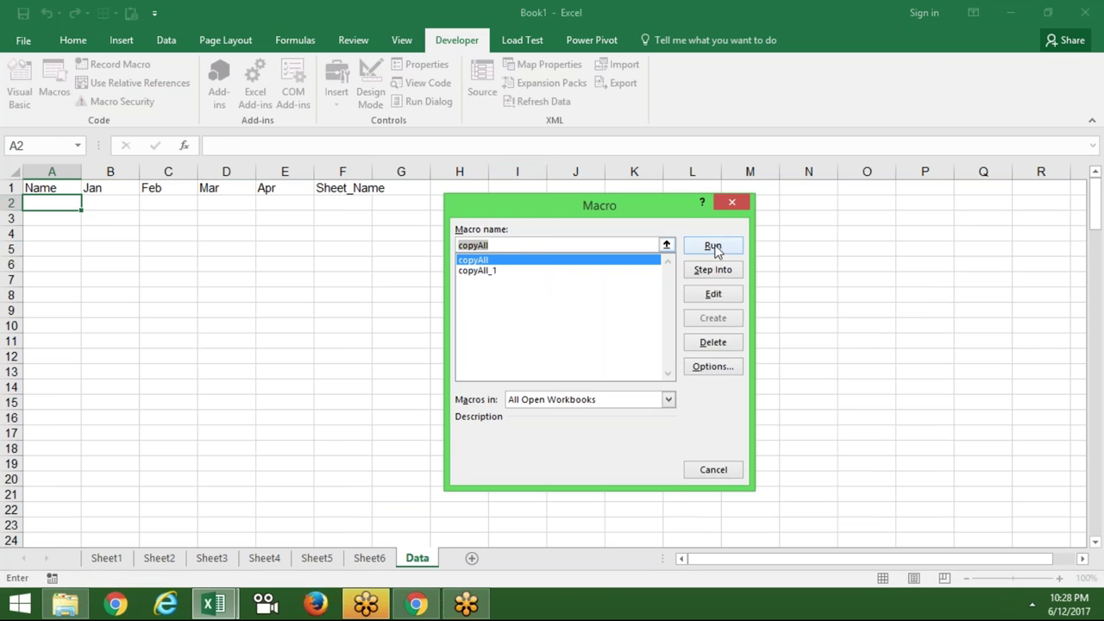
click(712, 247)
click(378, 390)
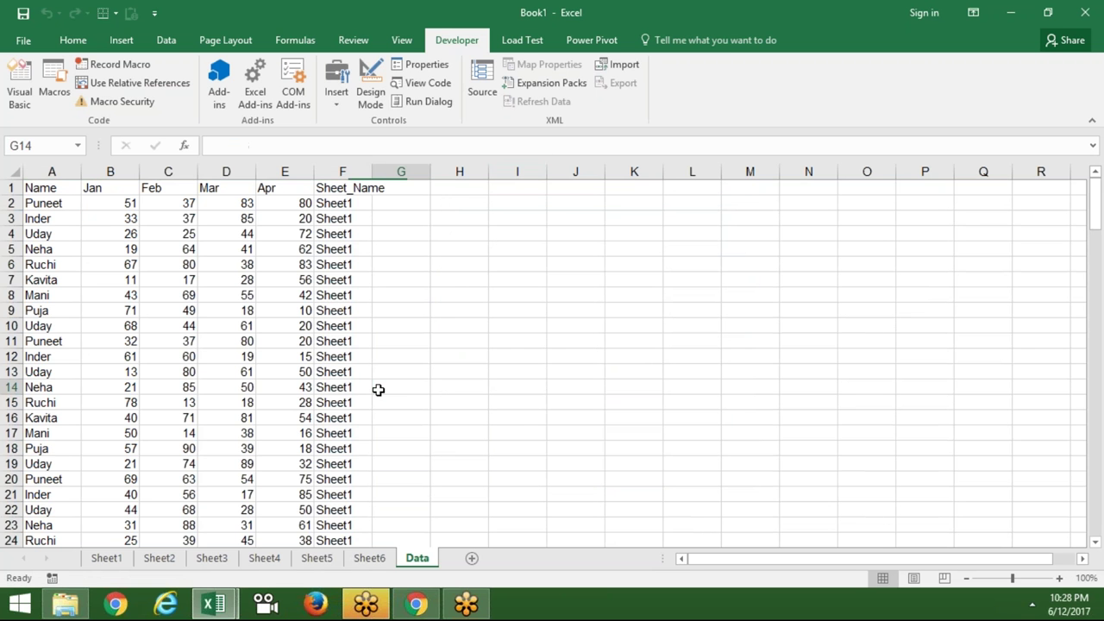
key(Down)
key(Down)
key(Down)
key(Down)
key(Down)
key(Down)
key(Down)
key(Down)
key(Down)
key(Down)
key(Down)
key(Down)
key(Down)
key(Down)
key(Down)
key(Down)
key(Down)
key(Down)
key(Down)
key(Down)
key(Down)
key(Down)
key(Down)
key(Down)
key(Left)
key(ctrl+Up)
key(ctrl+Up)
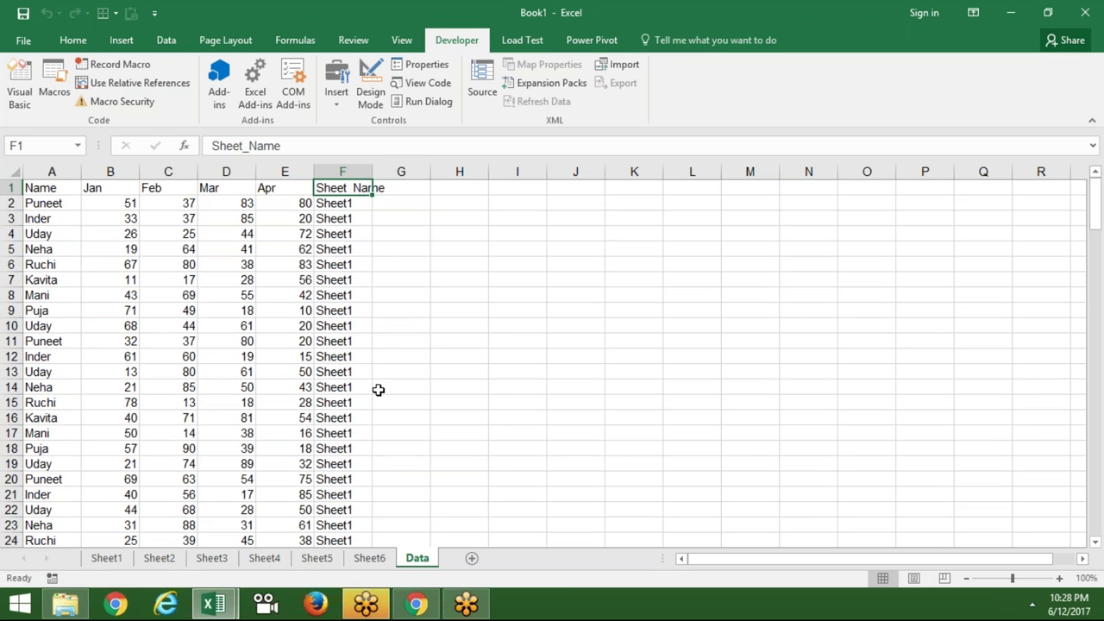
key(alt+Tab)
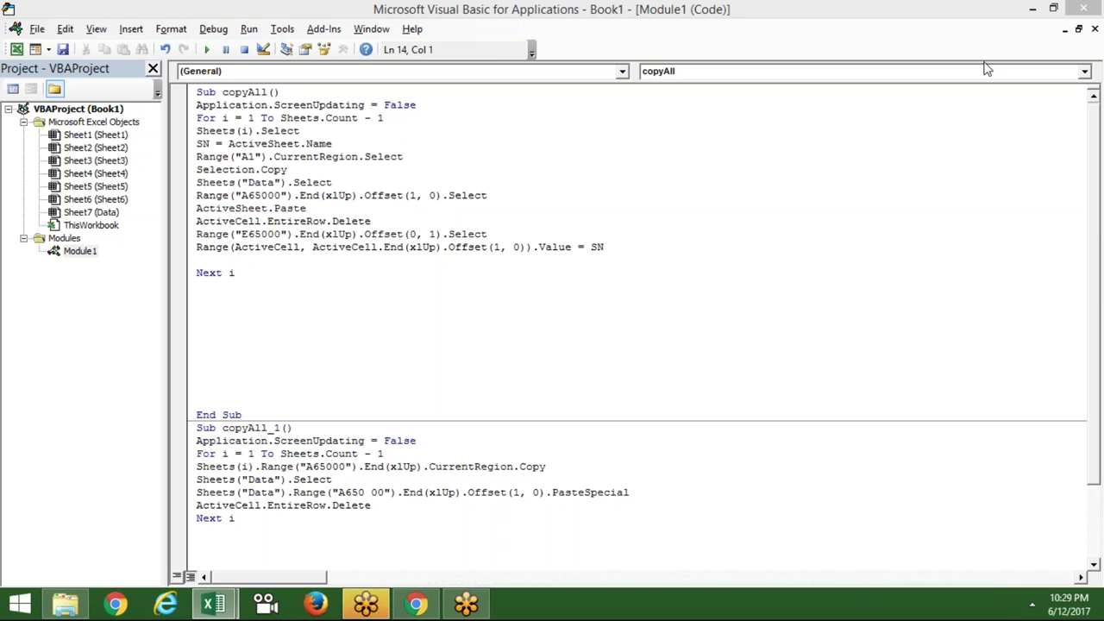
Highlight Sheets, Selection and PasteSpecial in copyAll and copyAll_1 while explaining them
click(212, 143)
double_click(216, 132)
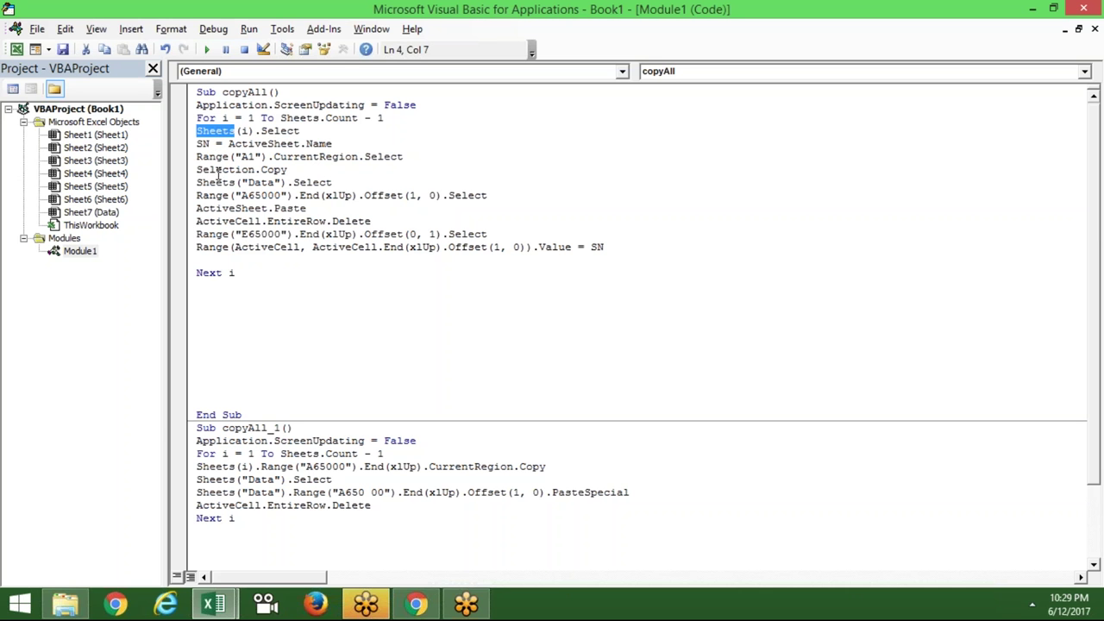
double_click(218, 172)
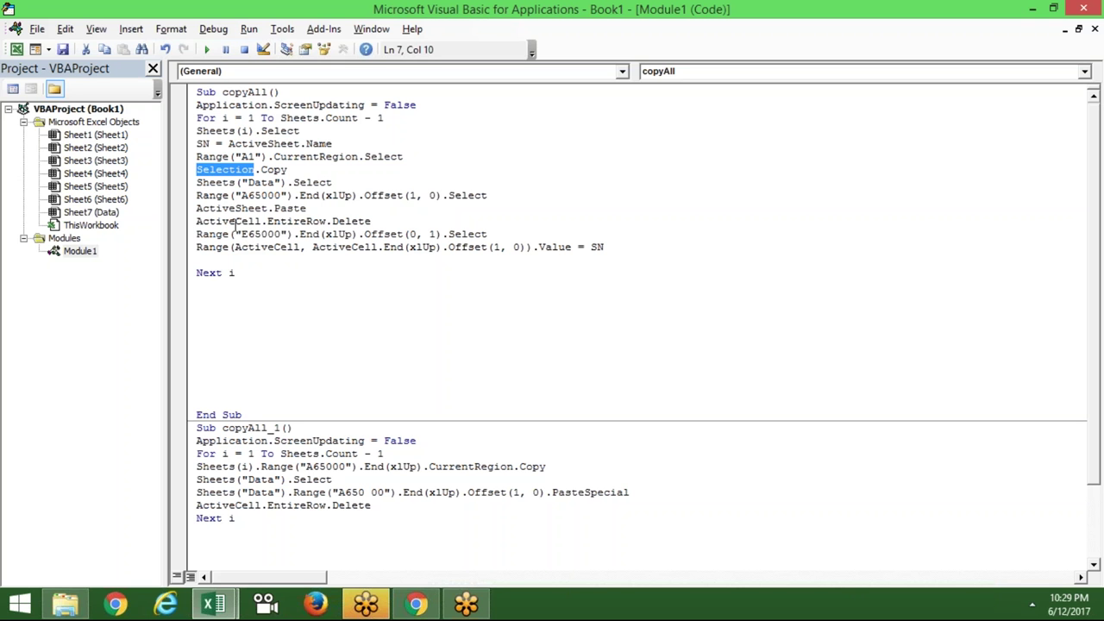
click(235, 221)
double_click(200, 169)
double_click(569, 491)
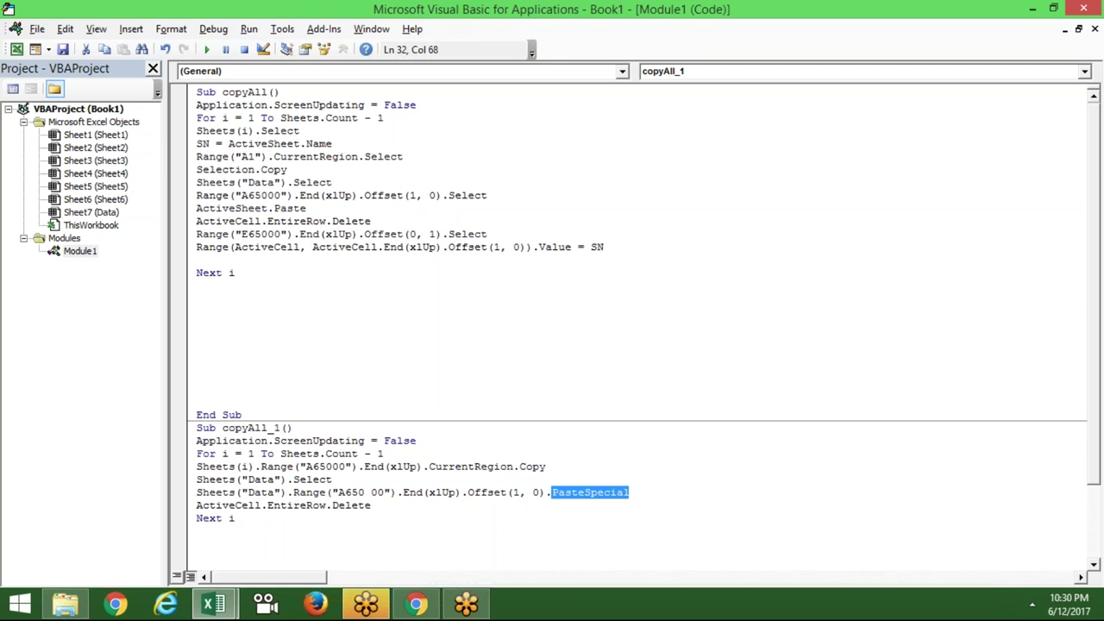
key(alt+Tab)
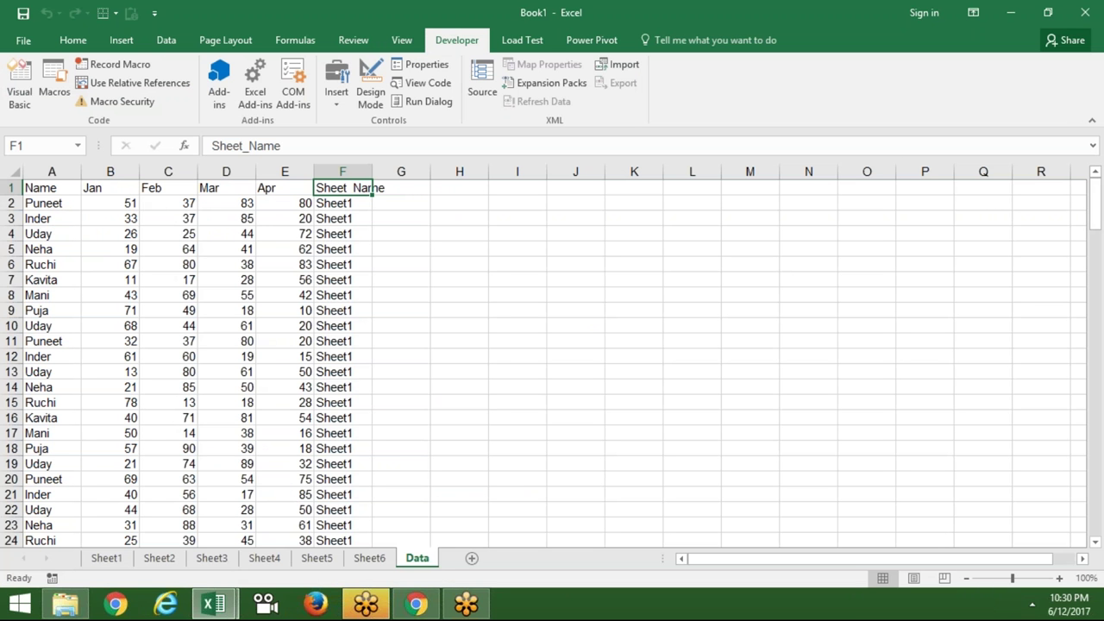
Browse Sheet1 through Sheet4, highlighting Sheet4's Jan to Apr month columns
click(110, 560)
mouse_move(104, 197)
mouse_down()
mouse_move(105, 188)
mouse_move(285, 183)
mouse_up()
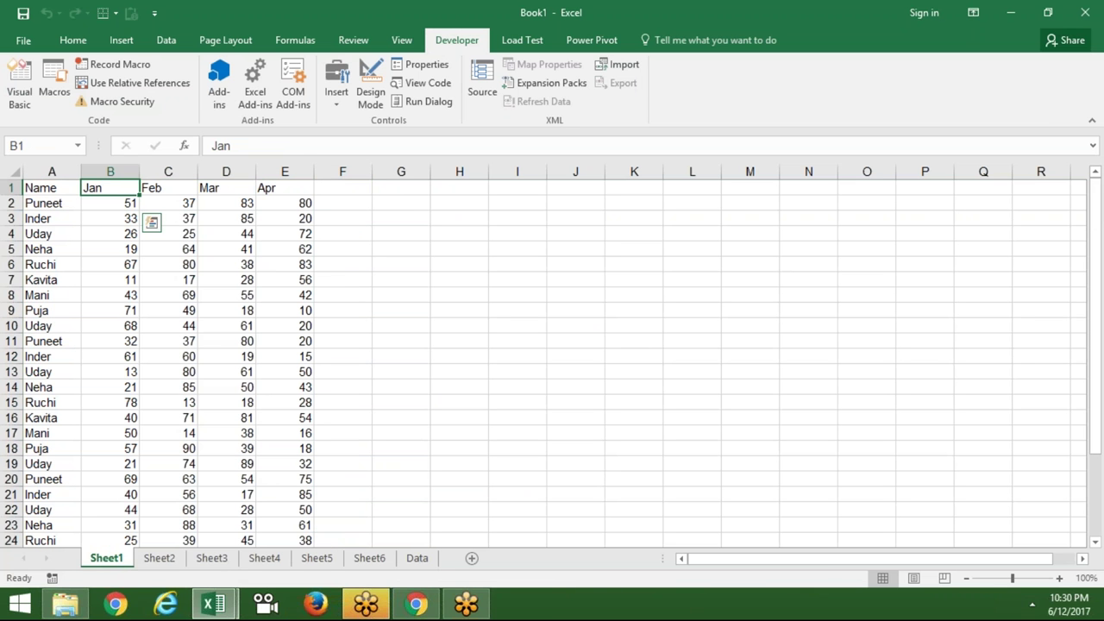
click(160, 560)
click(209, 559)
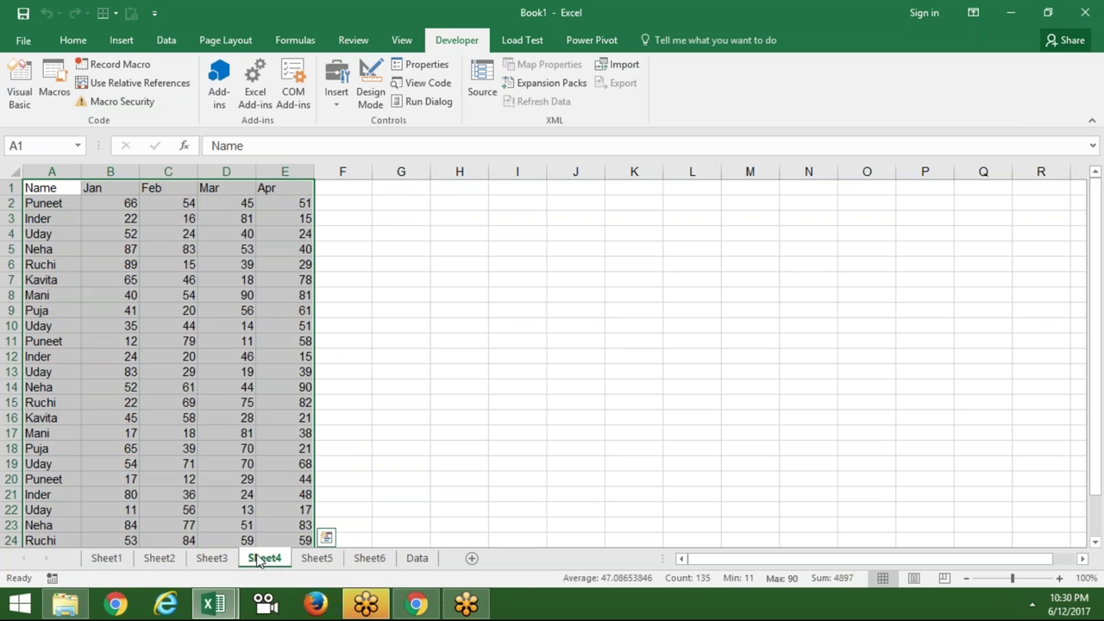
click(259, 559)
click(173, 418)
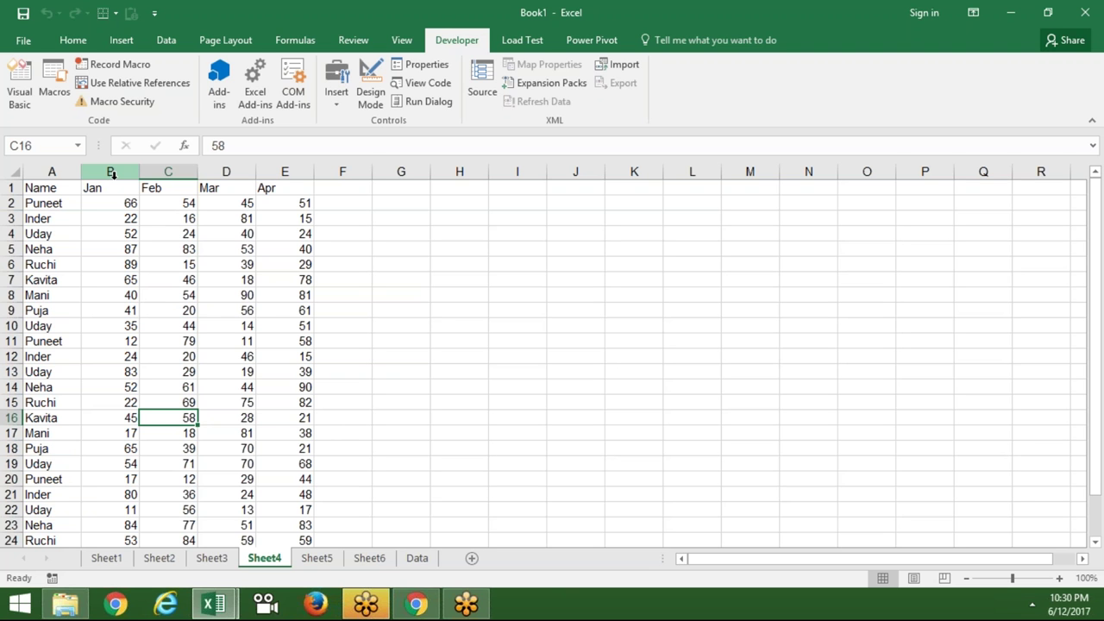
drag(106, 184, 263, 171)
click(263, 171)
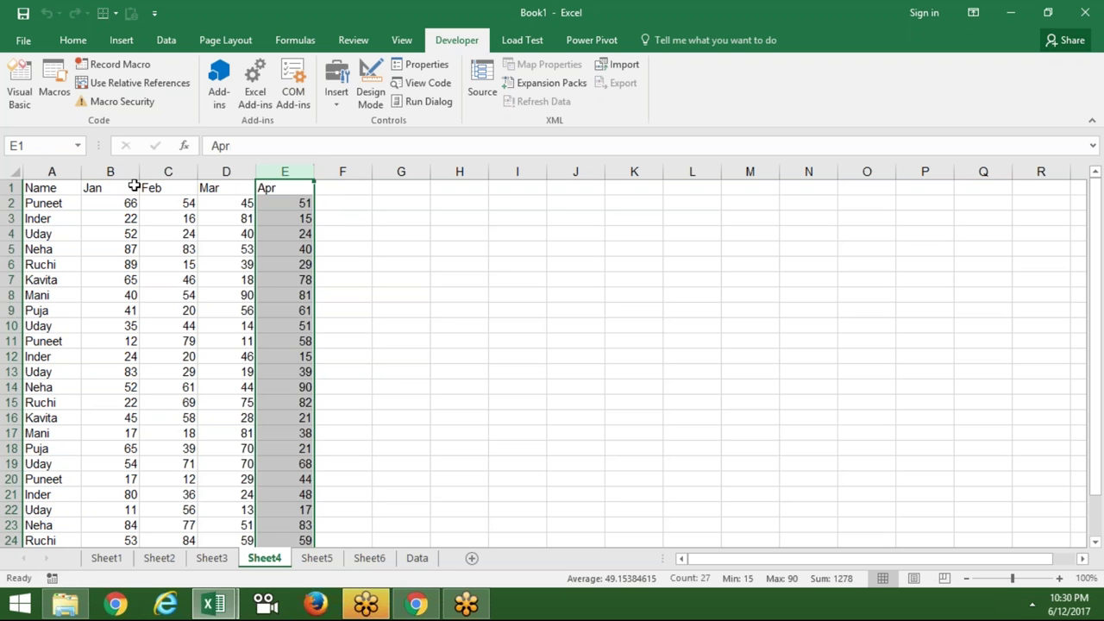
click(110, 172)
click(282, 171)
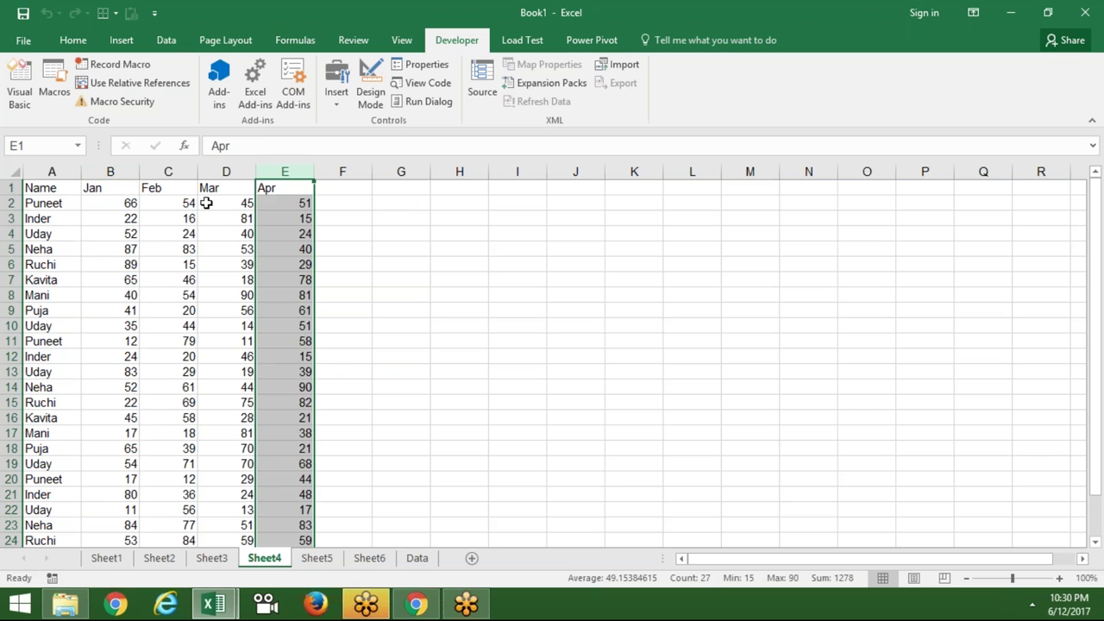
Save the workbook on the Desktop as CopyA, an Excel Macro-Enabled Workbook
click(41, 44)
click(49, 202)
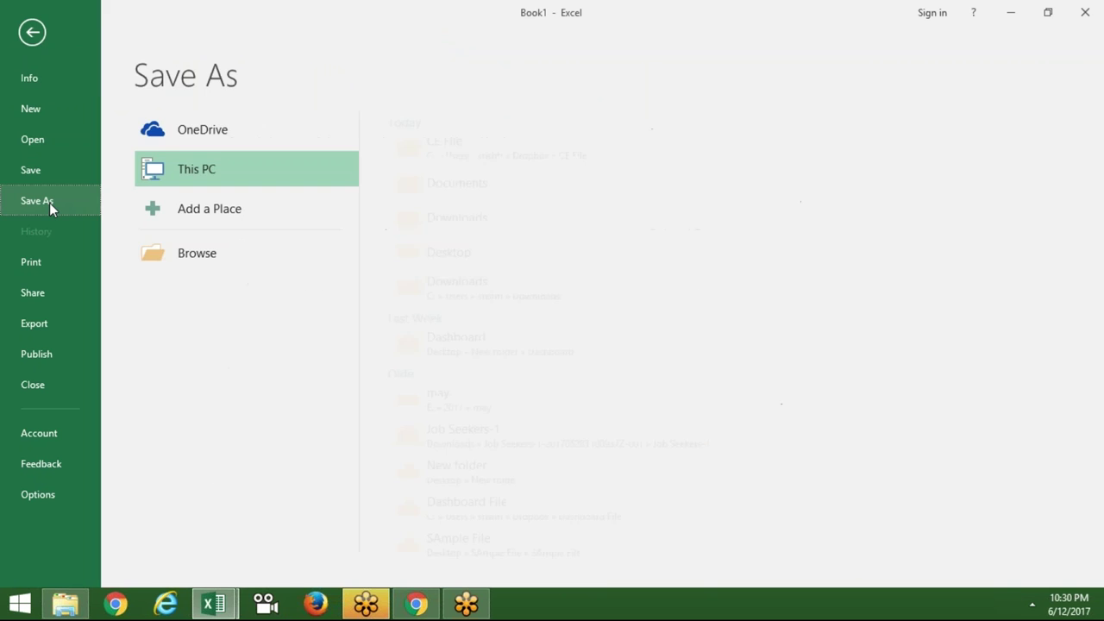
click(178, 252)
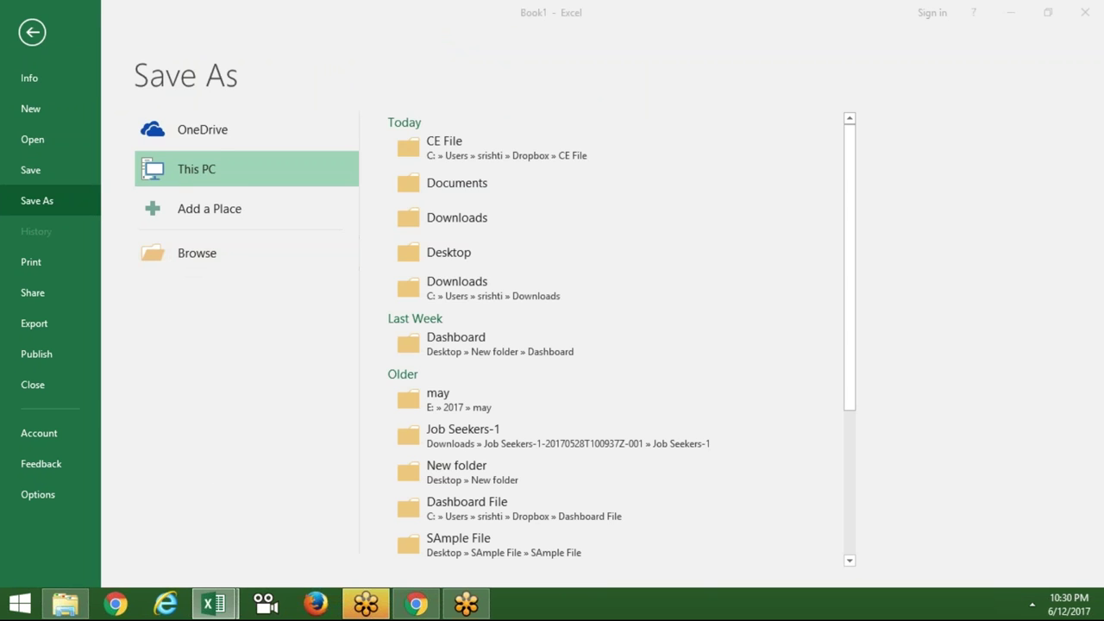
click(73, 98)
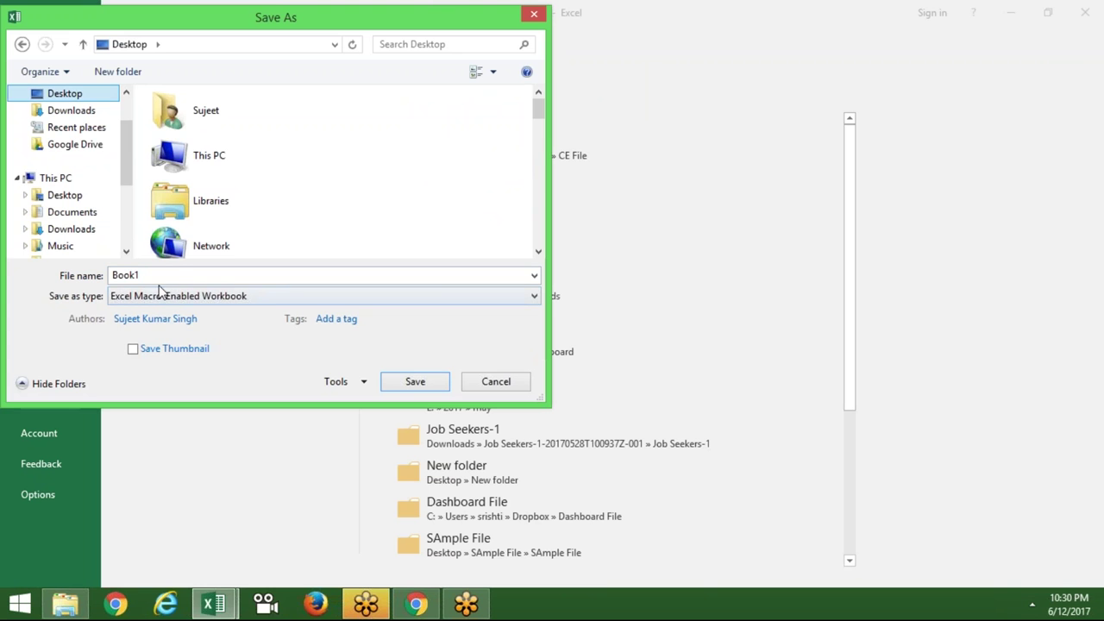
double_click(125, 275)
text(CopyA)
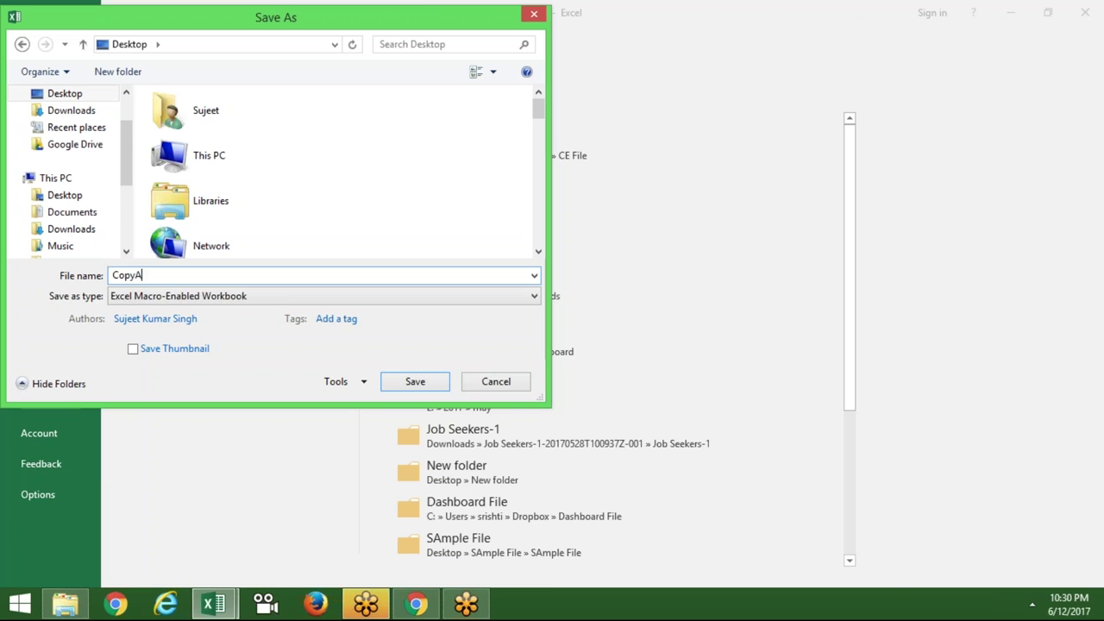
click(411, 382)
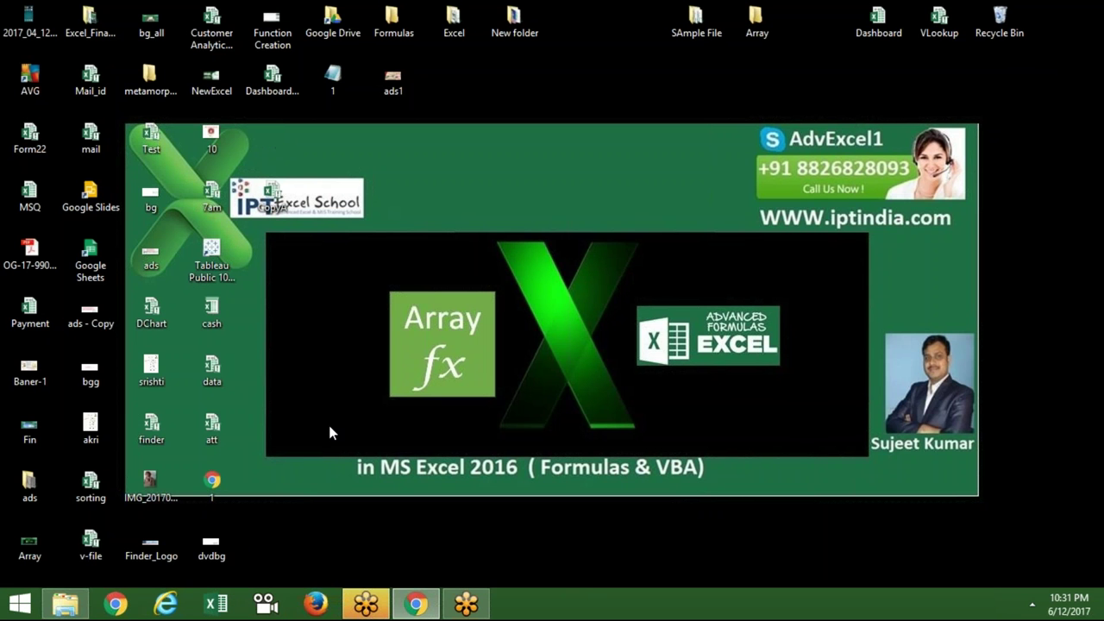
Load gmail.com in a new Chrome window
click(120, 602)
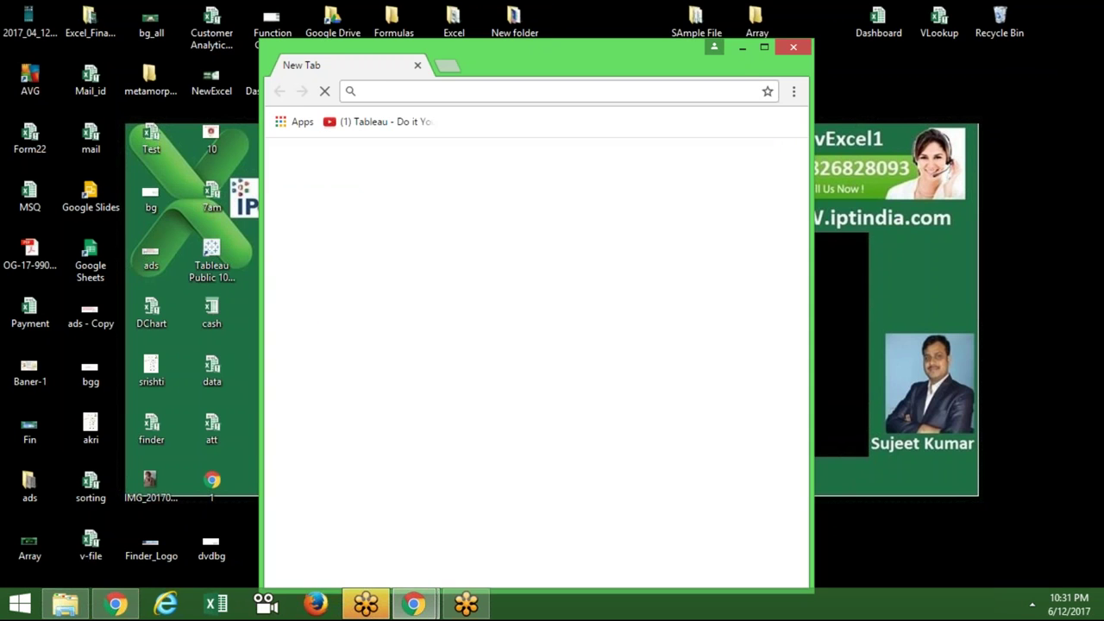
text(gm)
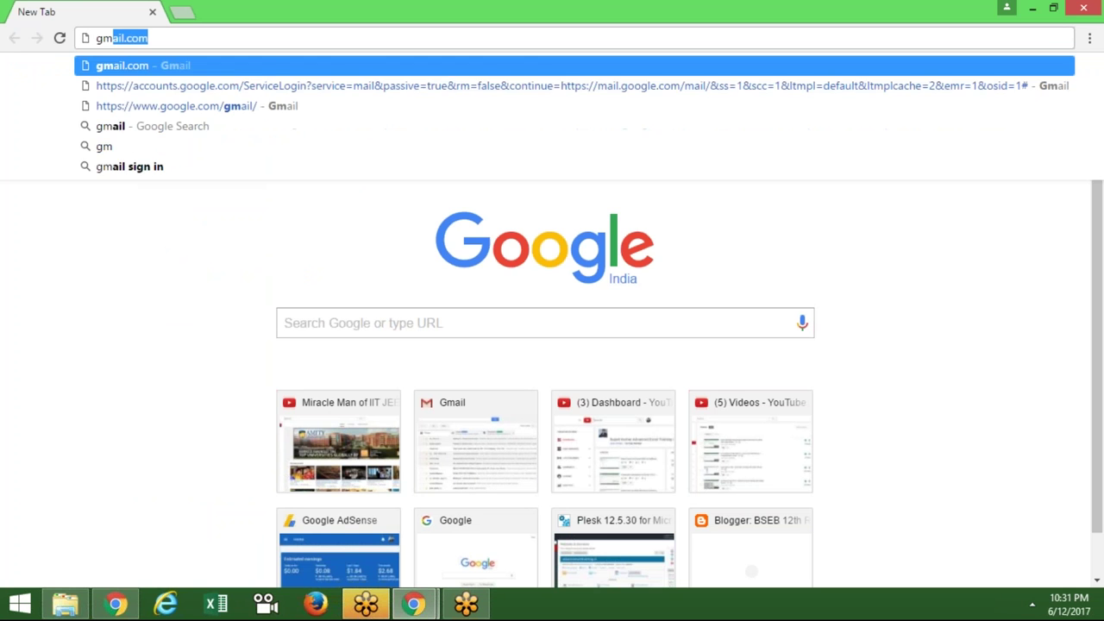
text(ail.com)
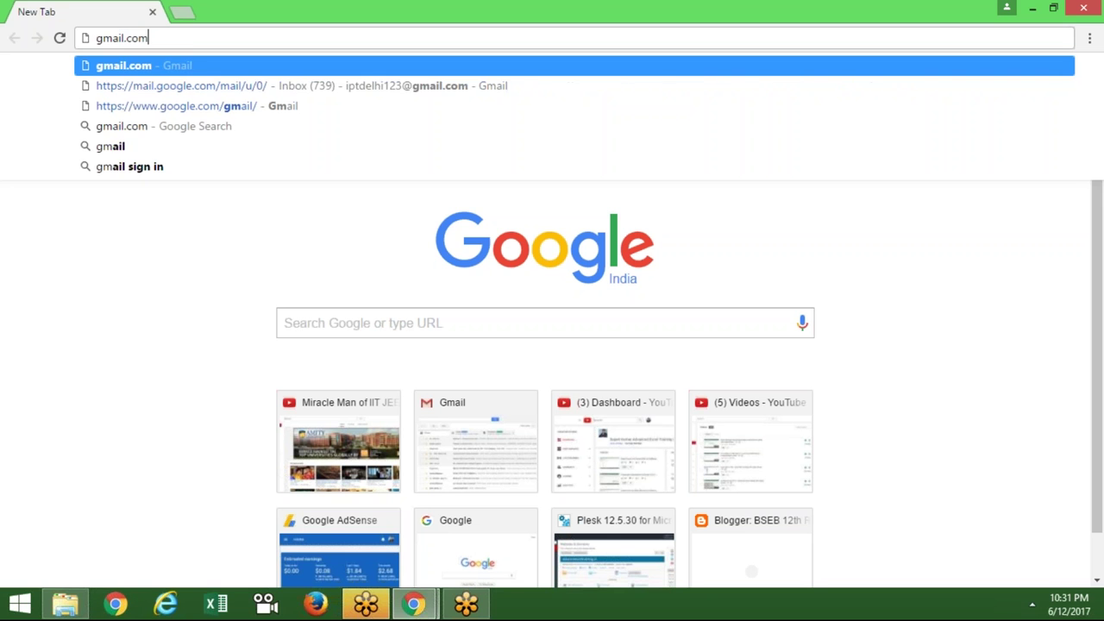
key(Return)
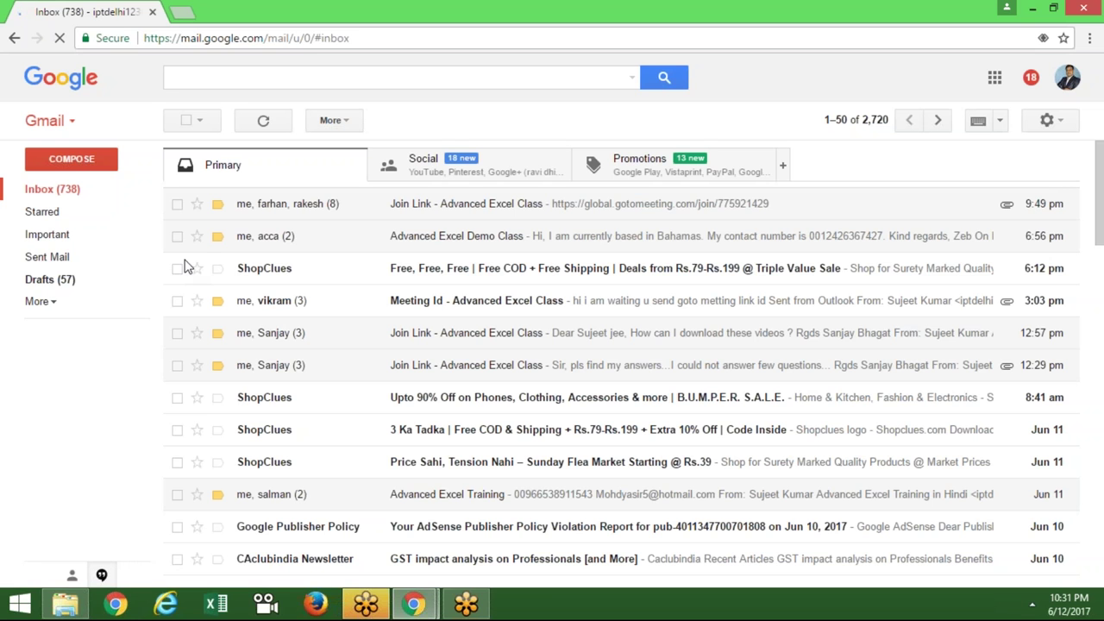
Browse Sent Mail and open the Join Link - Advanced Excel Class message from 10:06 pm
click(67, 261)
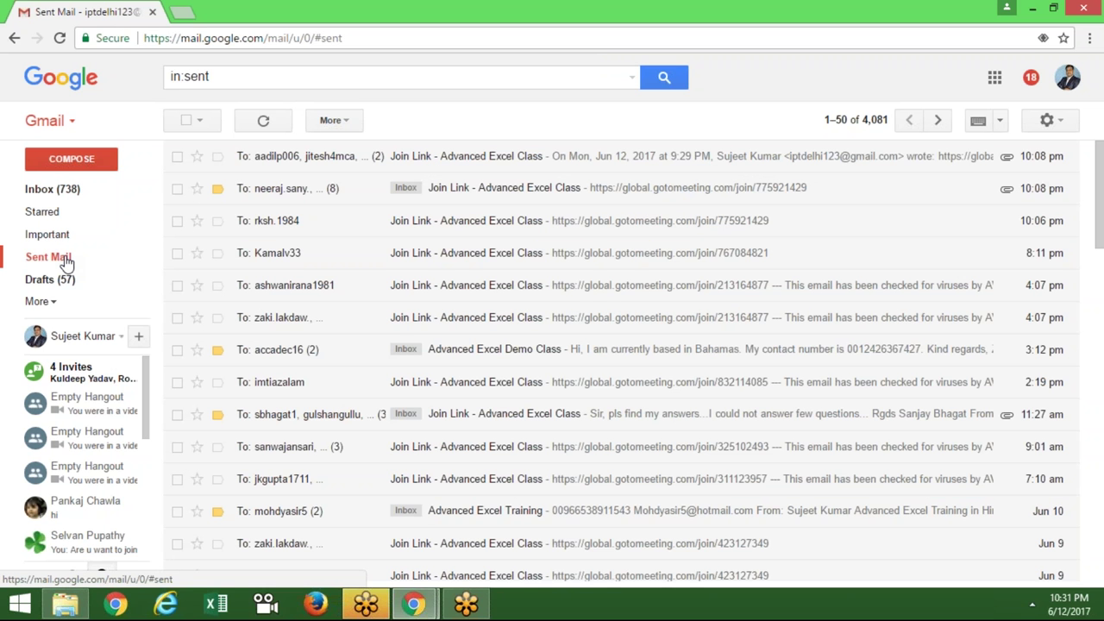
click(260, 164)
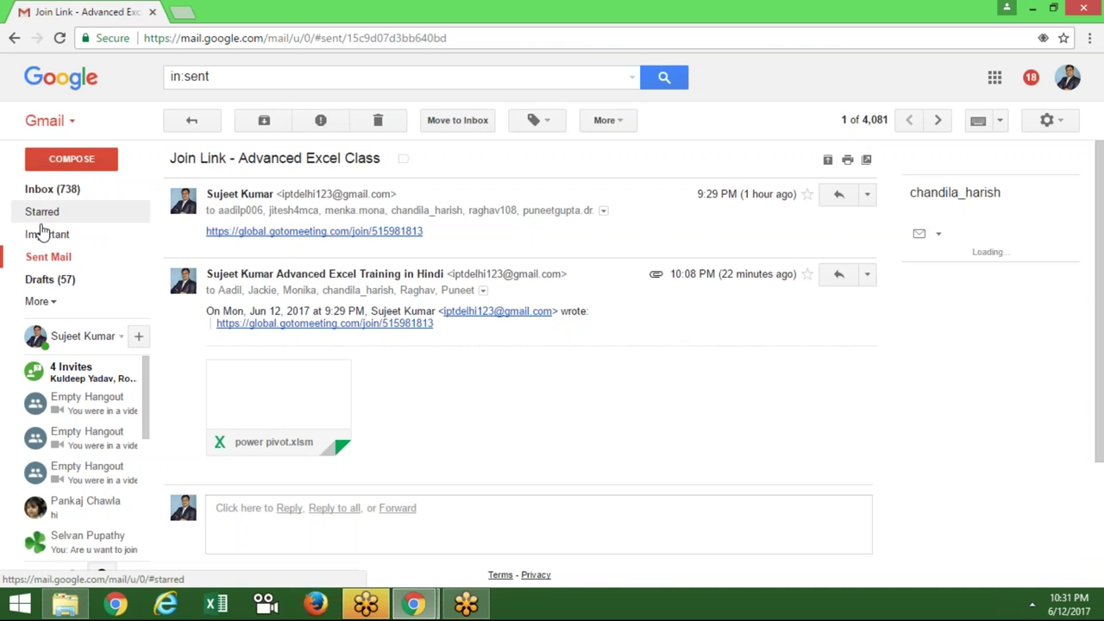
click(53, 257)
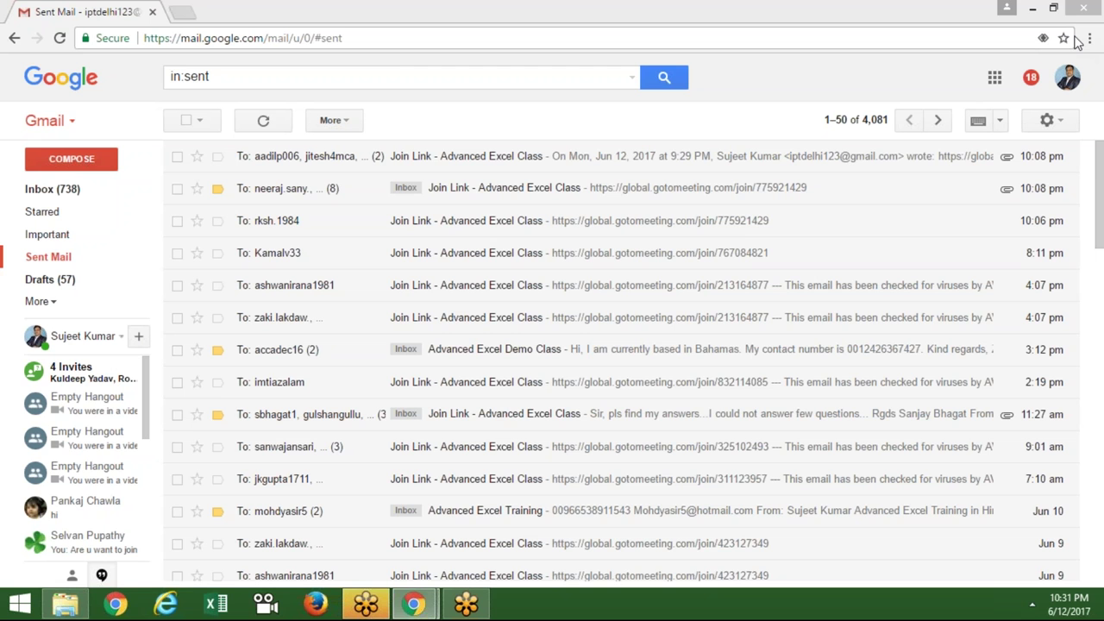
click(1008, 227)
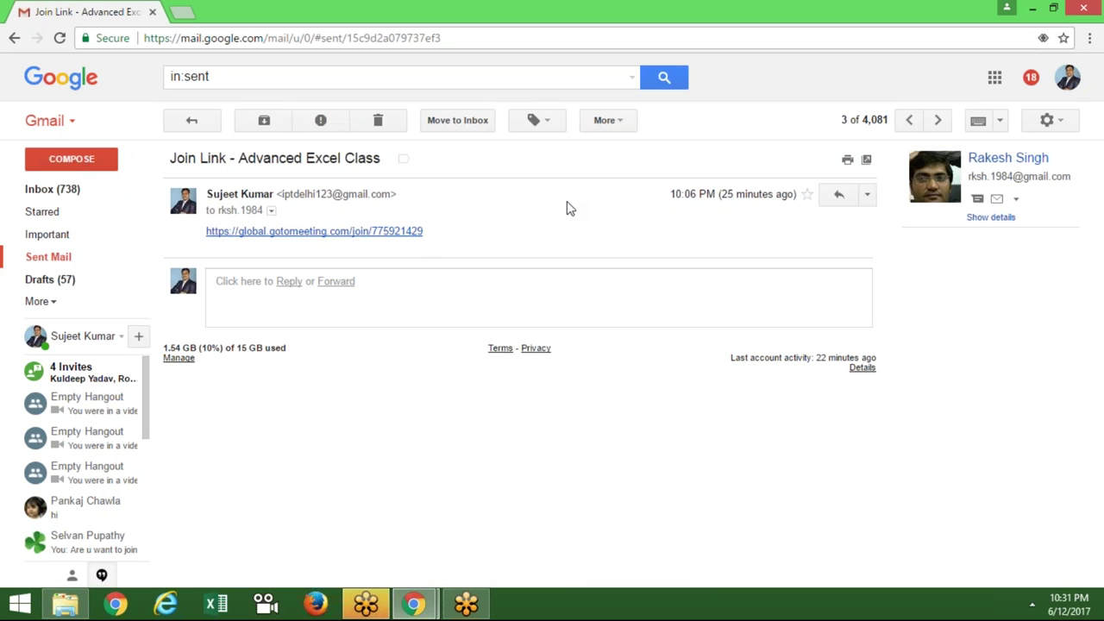
Start a reply to the Join Link message after checking its recipient details
click(272, 213)
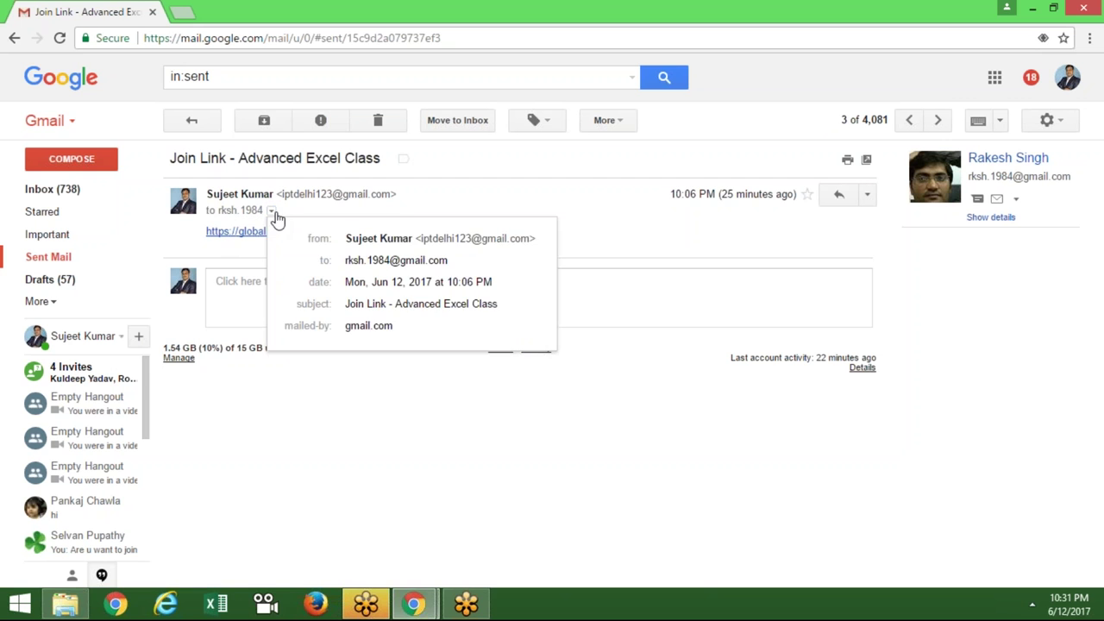
click(414, 210)
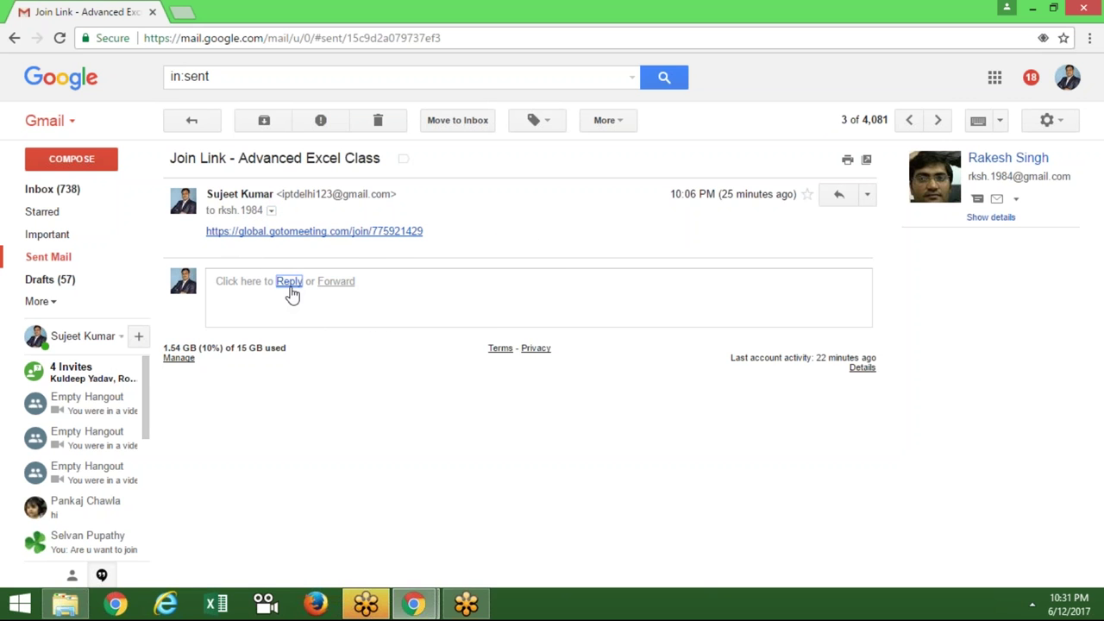
click(290, 284)
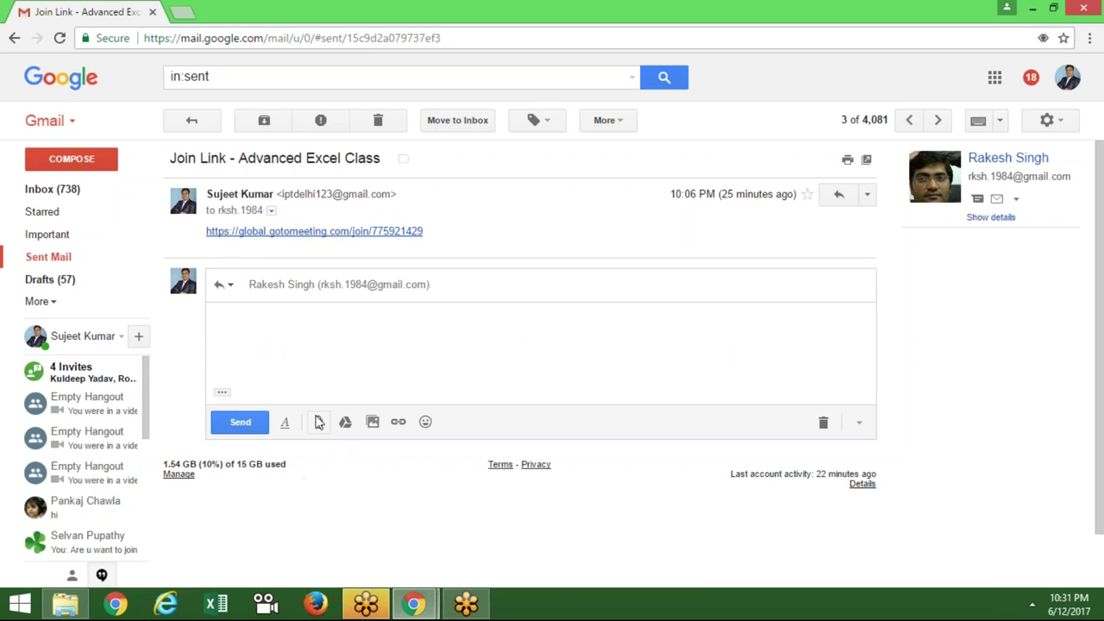
Attach CopyA.xlsm from the Desktop and send the reply
click(321, 423)
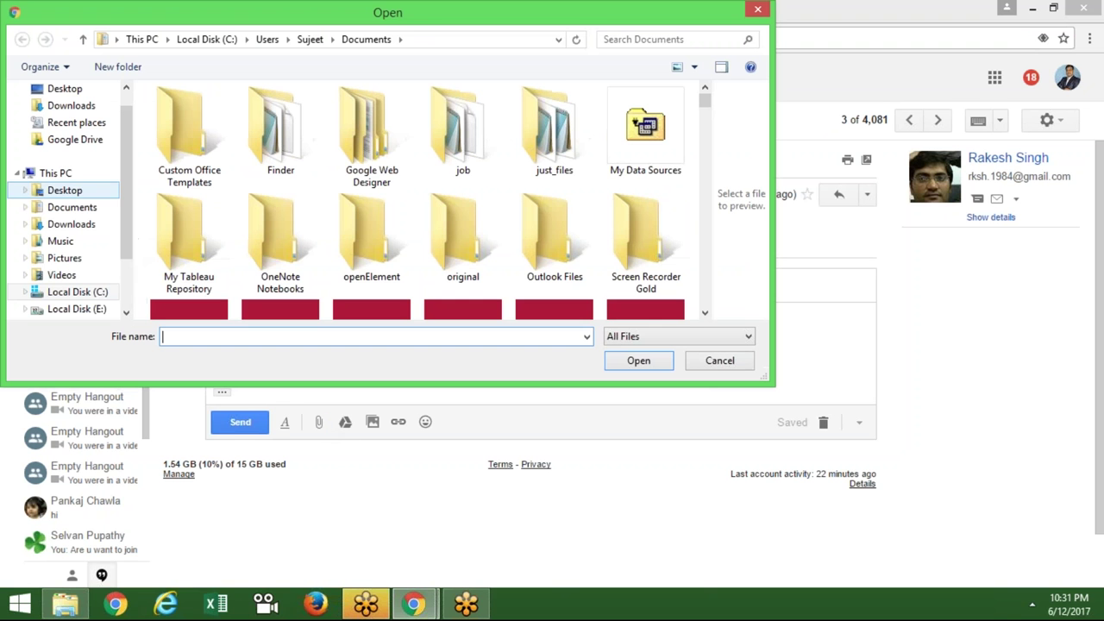
click(68, 108)
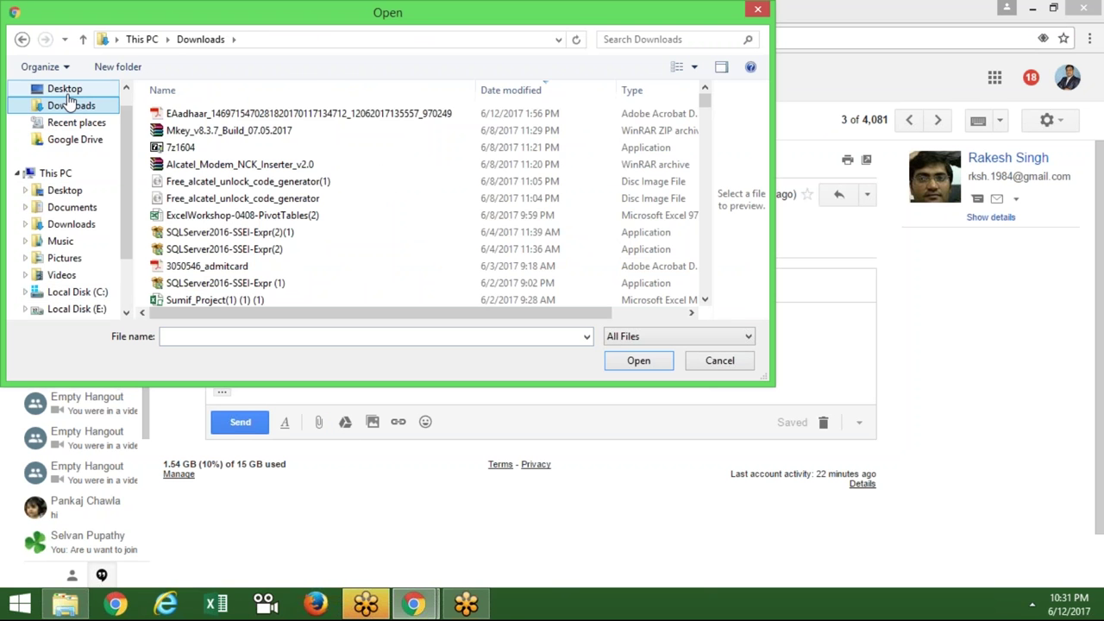
click(65, 89)
click(164, 164)
click(164, 164)
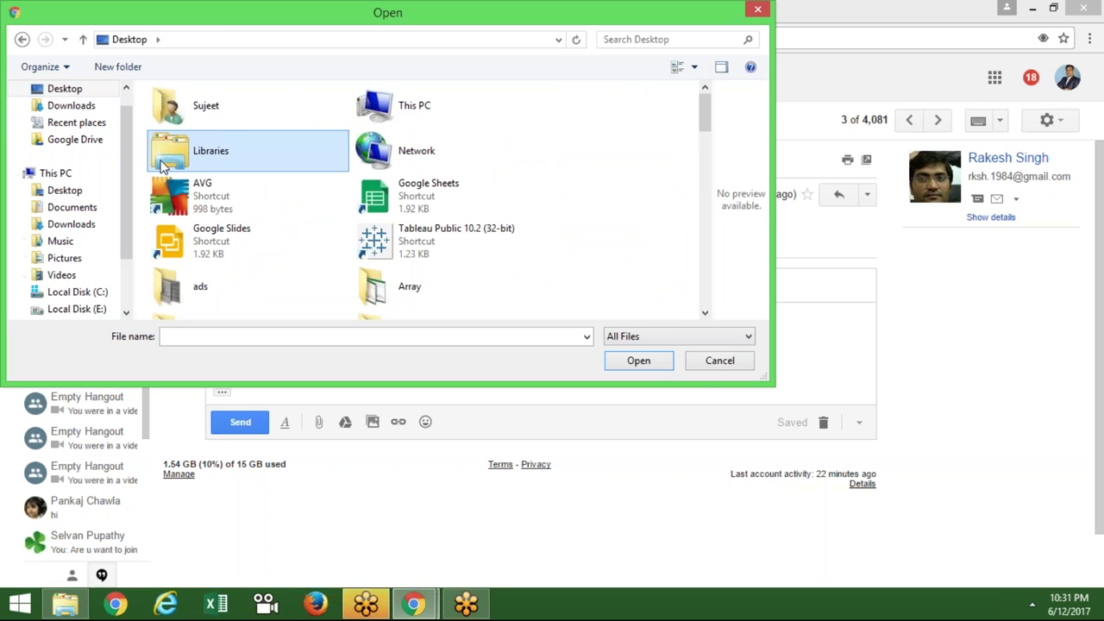
key(c)
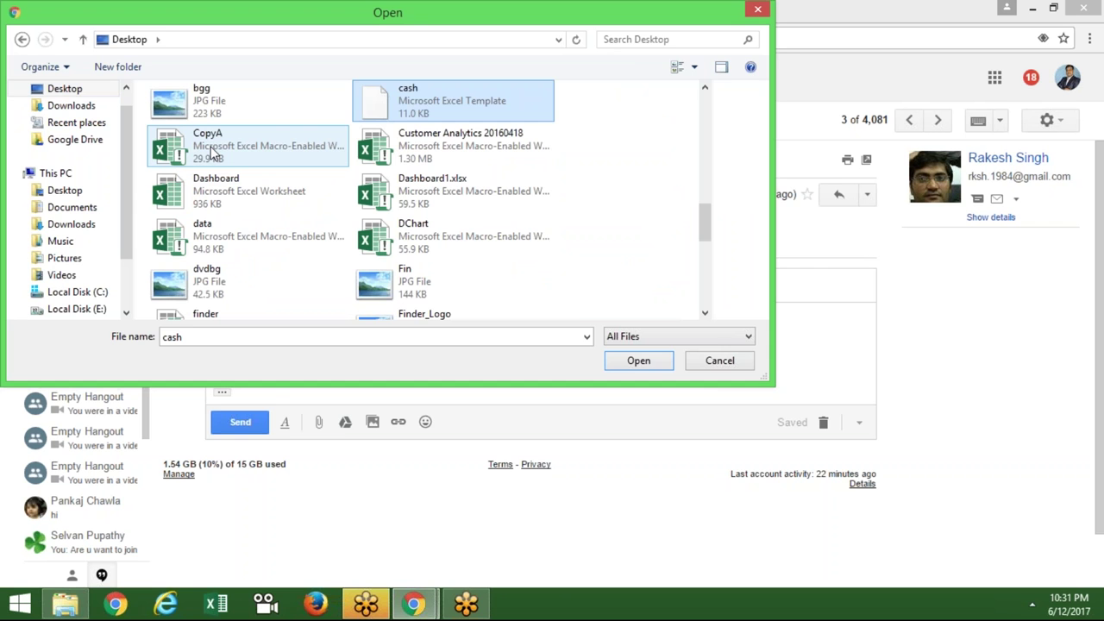
double_click(214, 152)
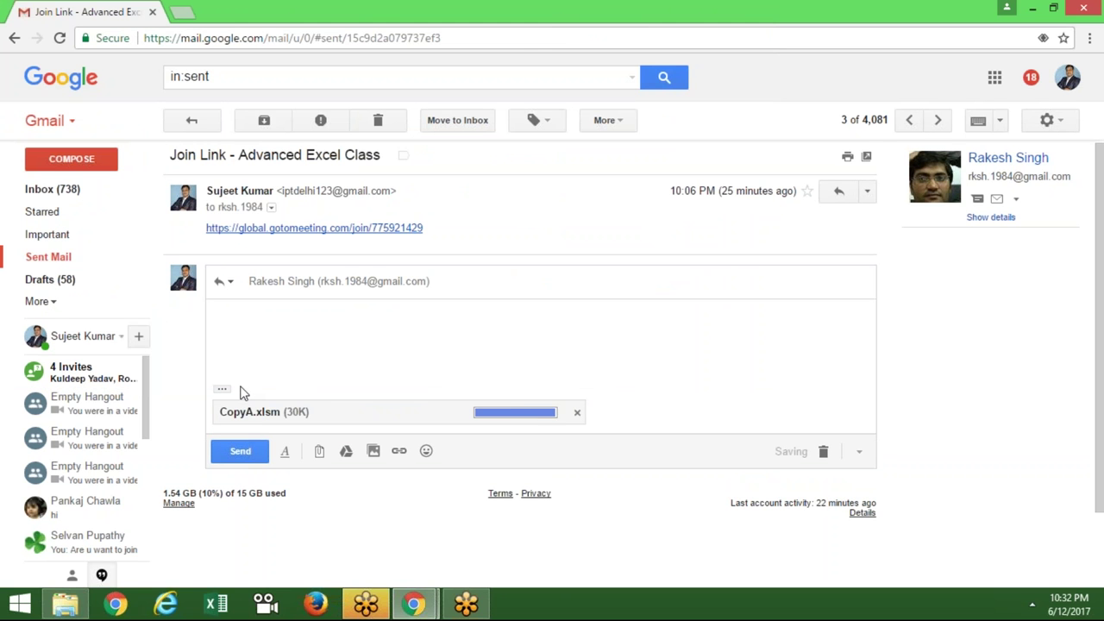
click(240, 452)
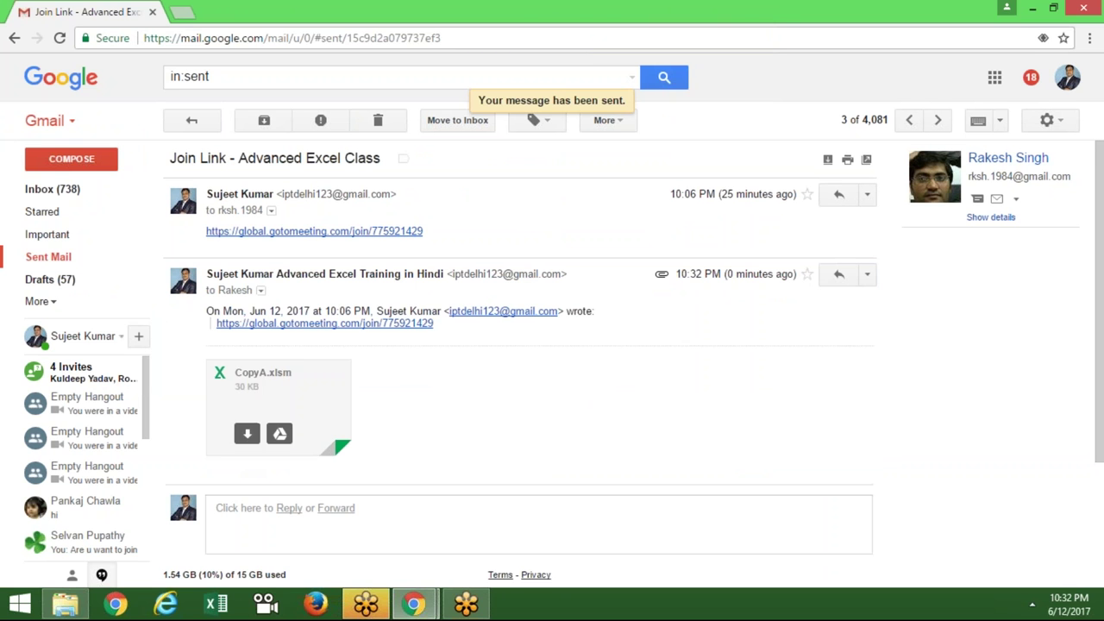
Open the group 'Join Link - Advanced Excel Class' conversation from Sent Mail
click(62, 258)
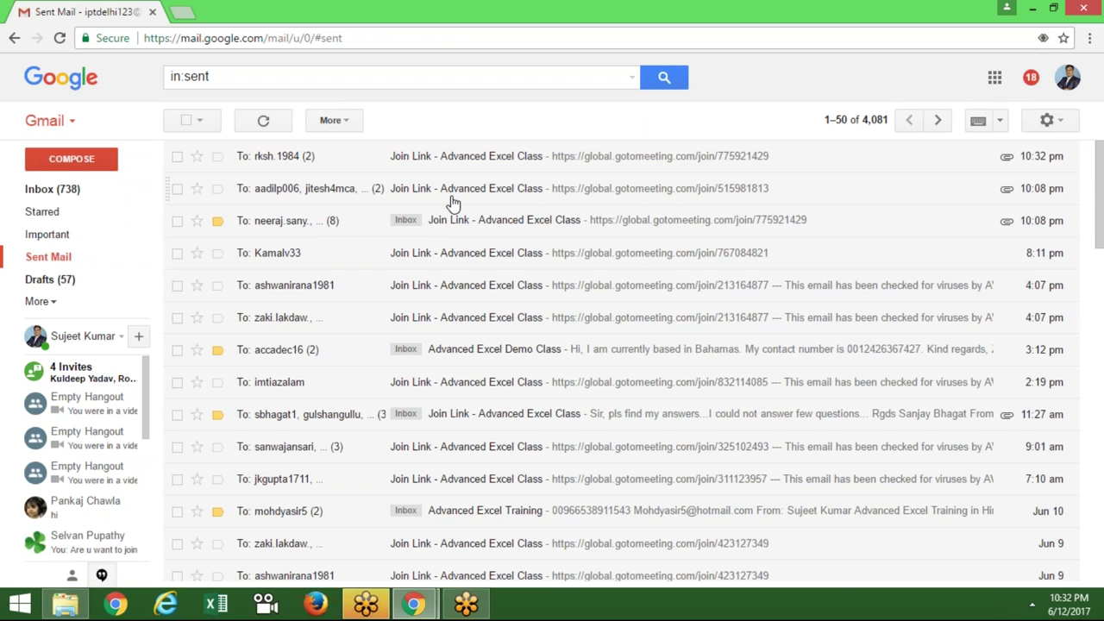
click(449, 223)
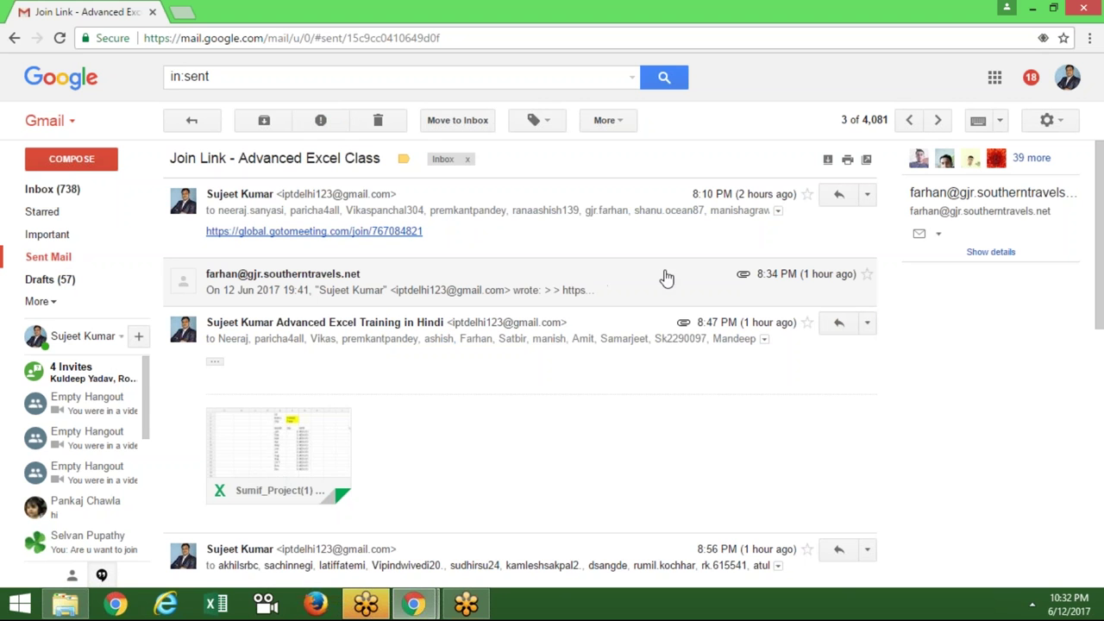
drag(1100, 182, 1102, 417)
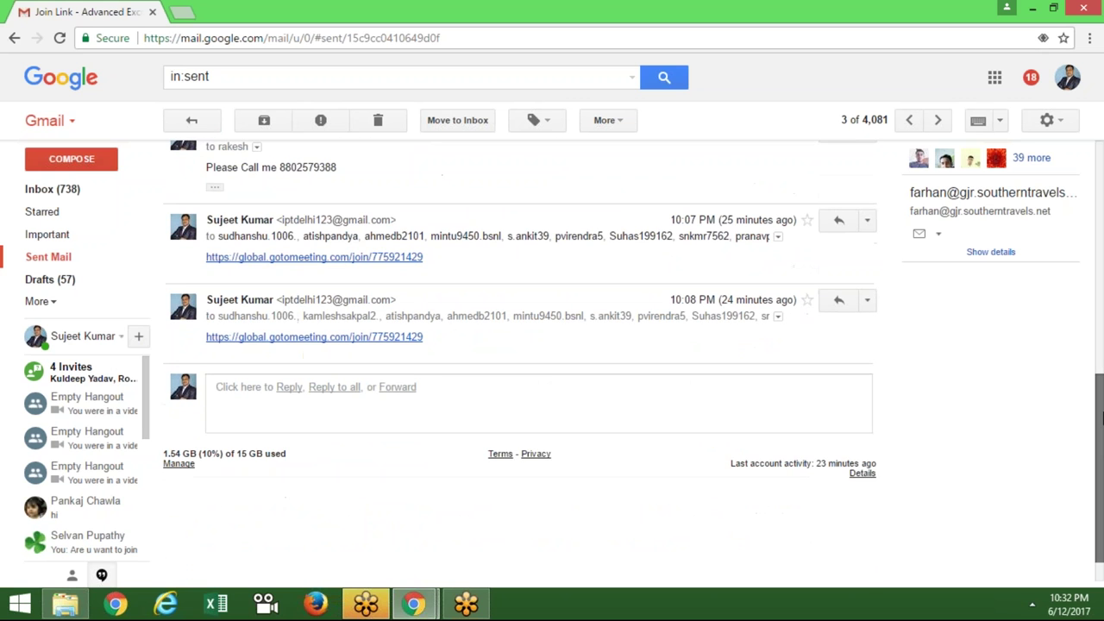
Reply to the latest message with CopyA.xlsm from the Desktop attached, send it, and close the browser
click(849, 310)
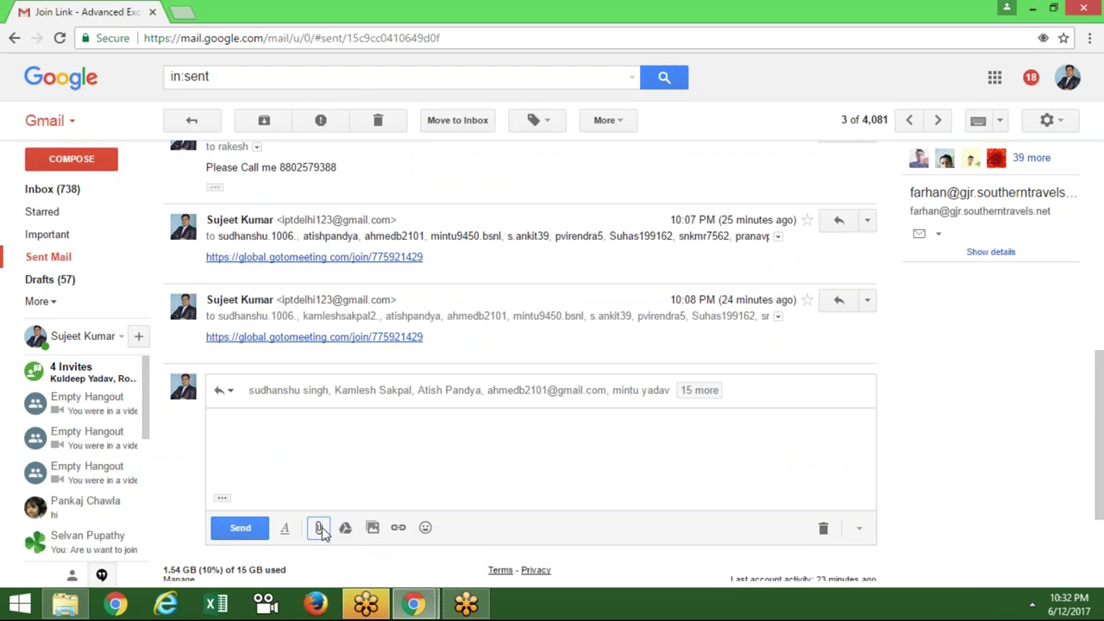
click(319, 528)
click(414, 288)
text(cash)
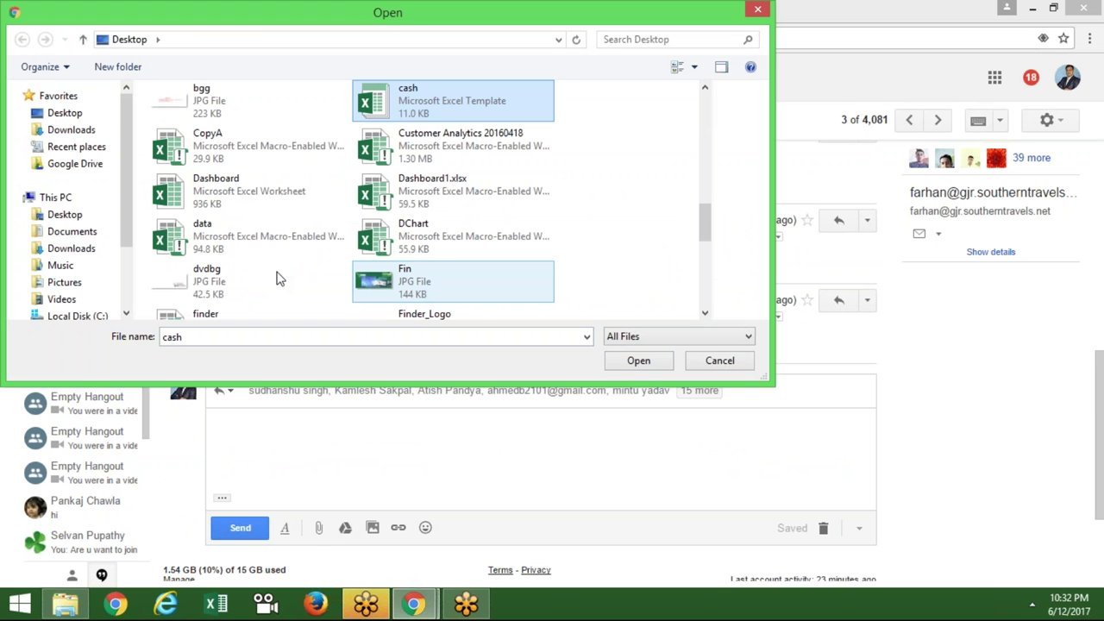
double_click(260, 133)
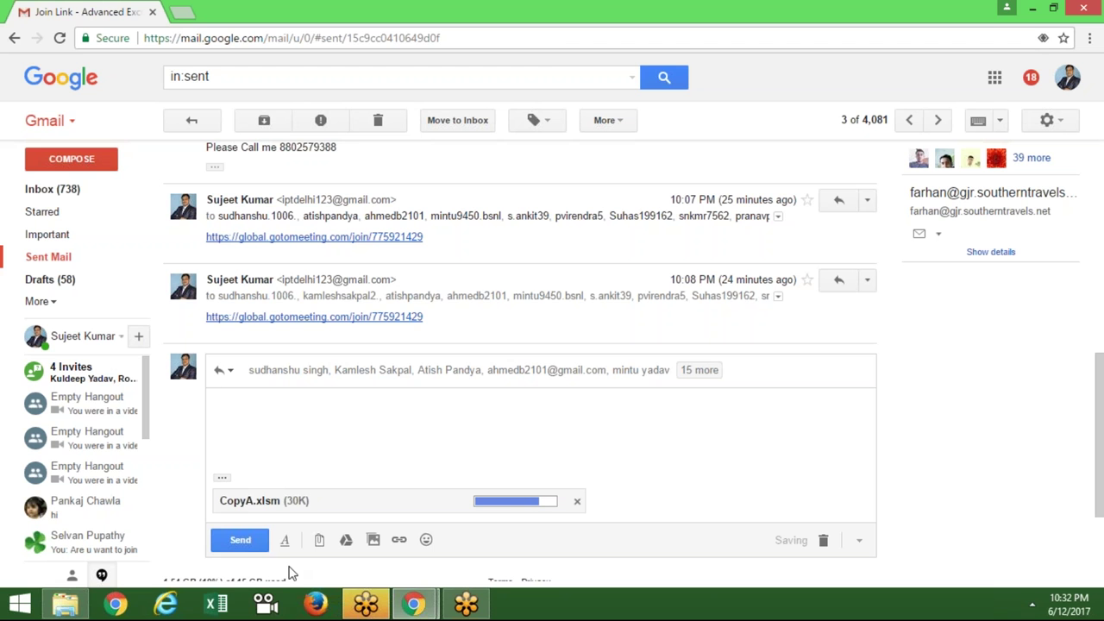
click(260, 547)
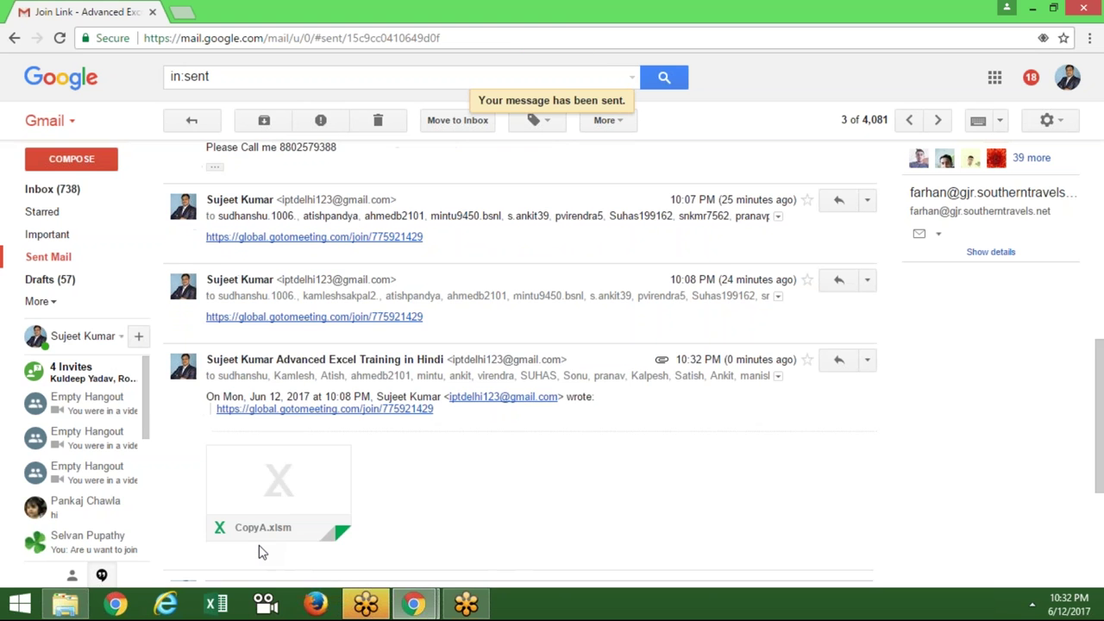
click(152, 13)
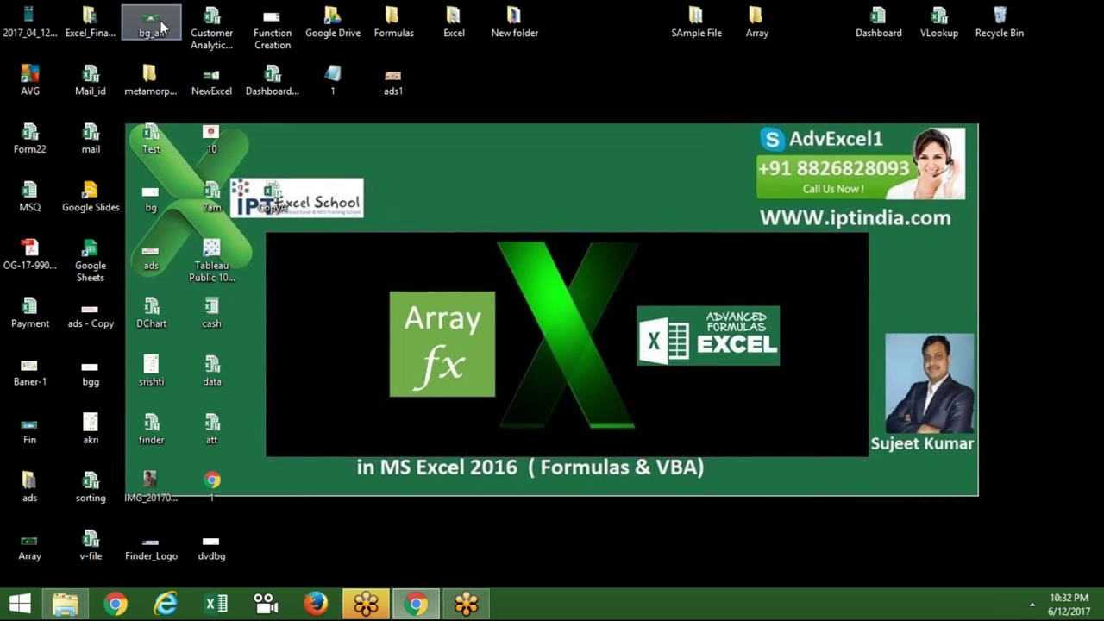